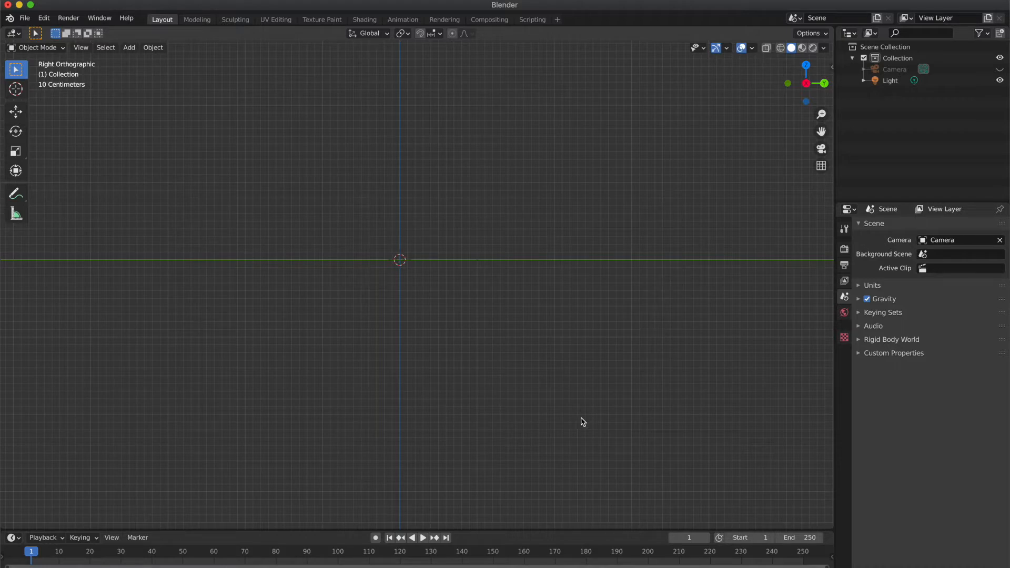
Add a mesh cylinder at the origin and scale it uniformly to about 0.573
mouse_move(591, 359)
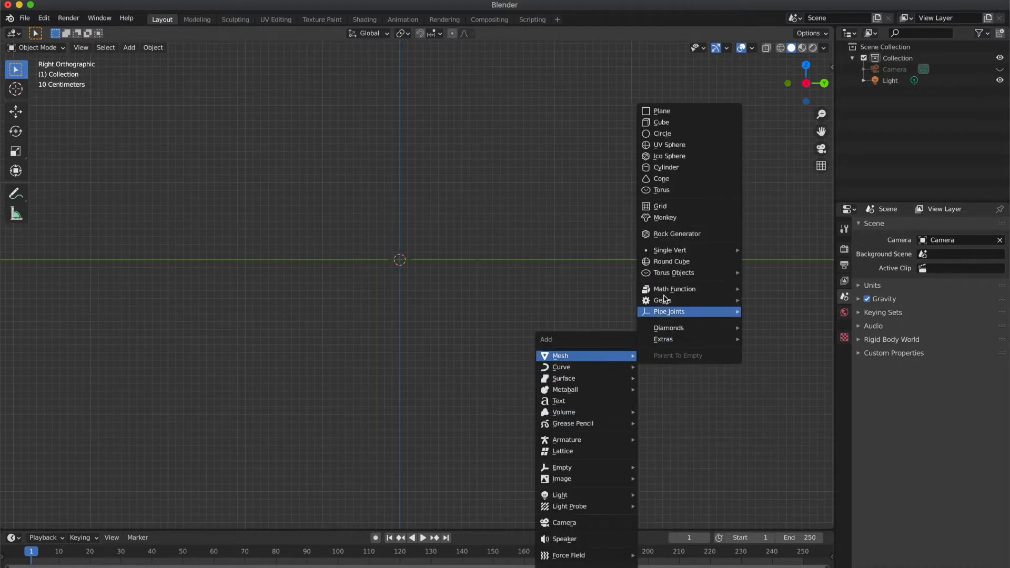
left_click(664, 168)
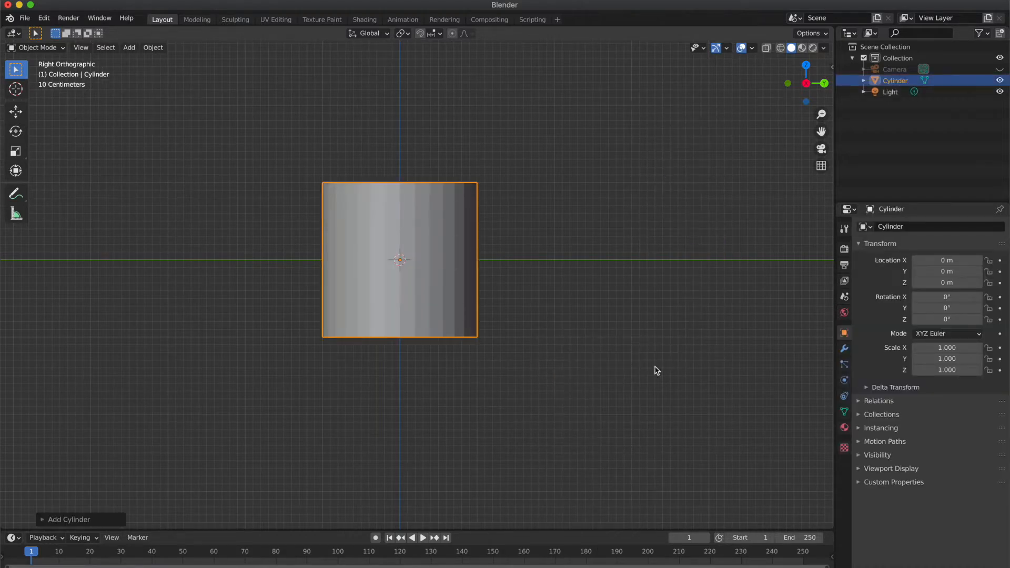
key("s")
left_click(547, 326)
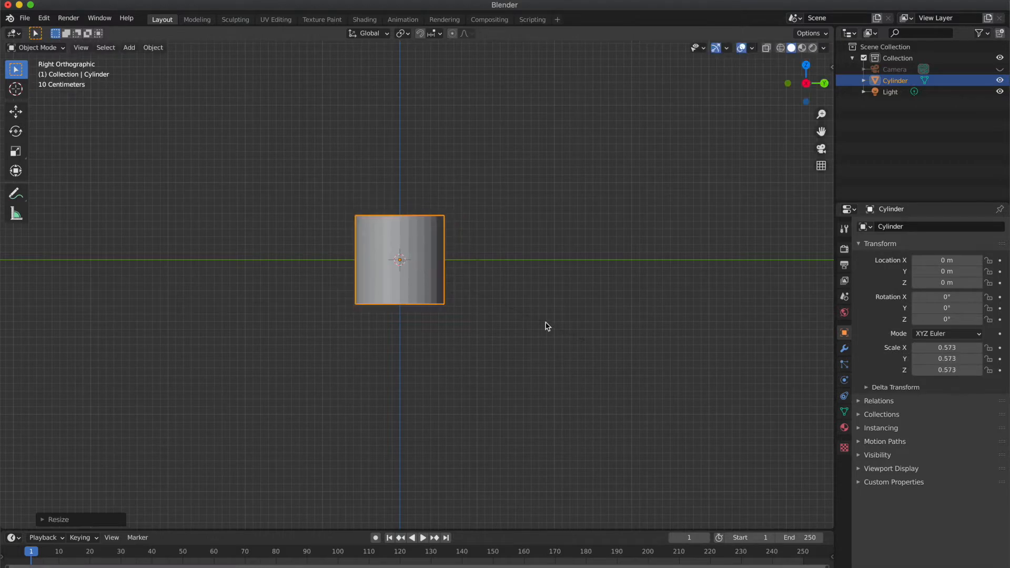
Scale the cylinder's bottom face to about 0.82 so the body tapers downward
scroll(545, 324, "down", 6)
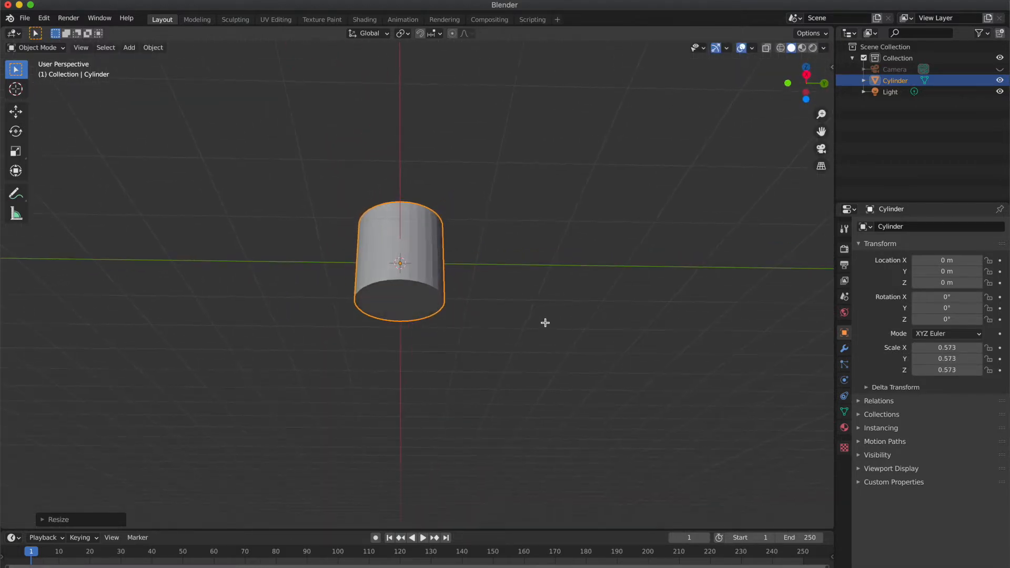
key("Tab")
key("3")
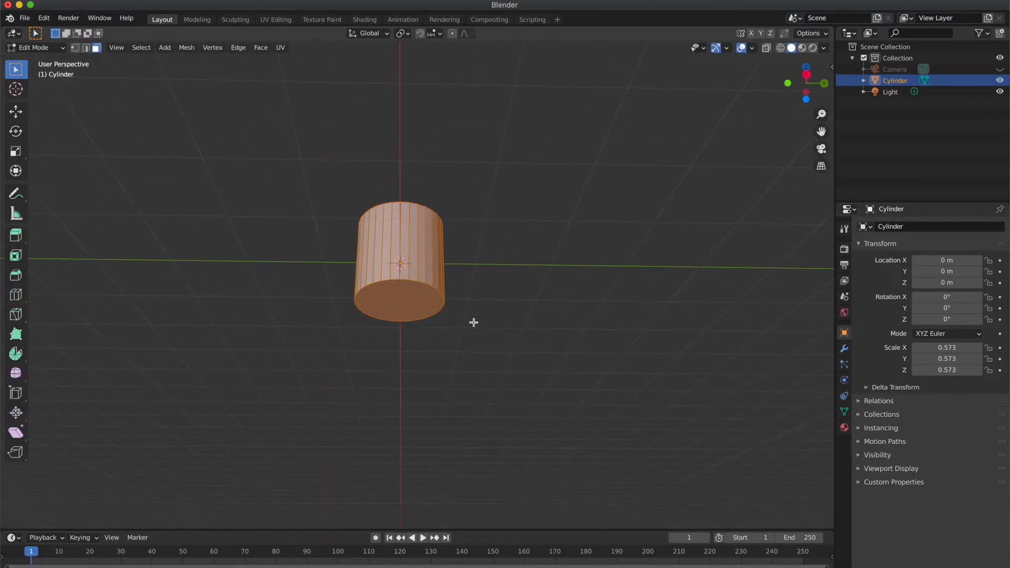
left_click(416, 305)
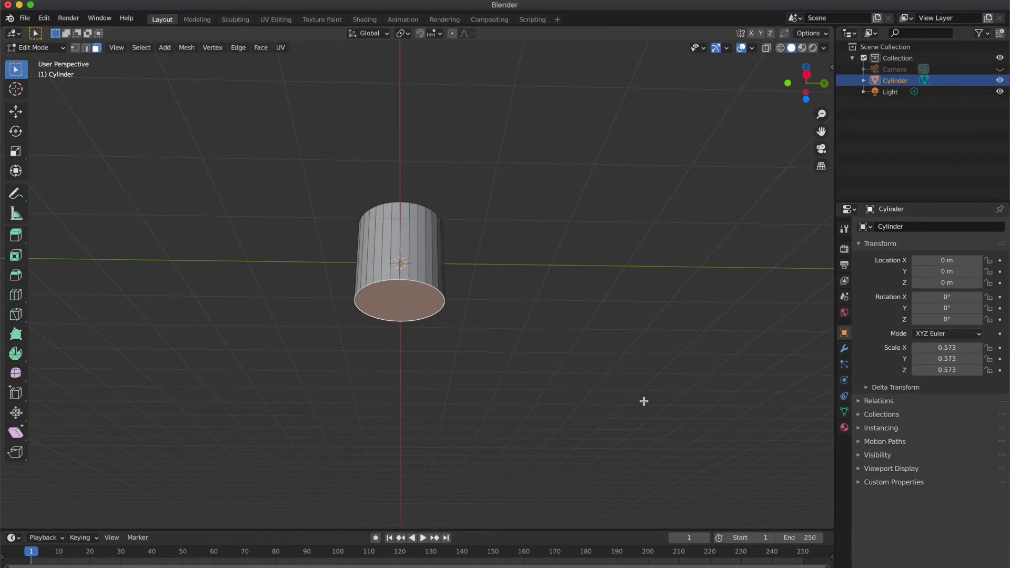
key("s")
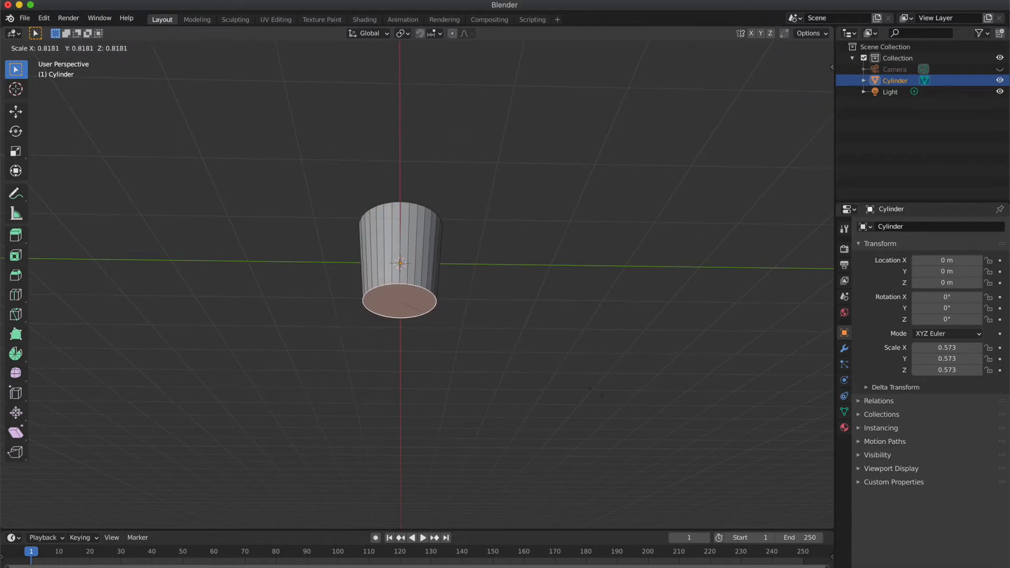
left_click(595, 392)
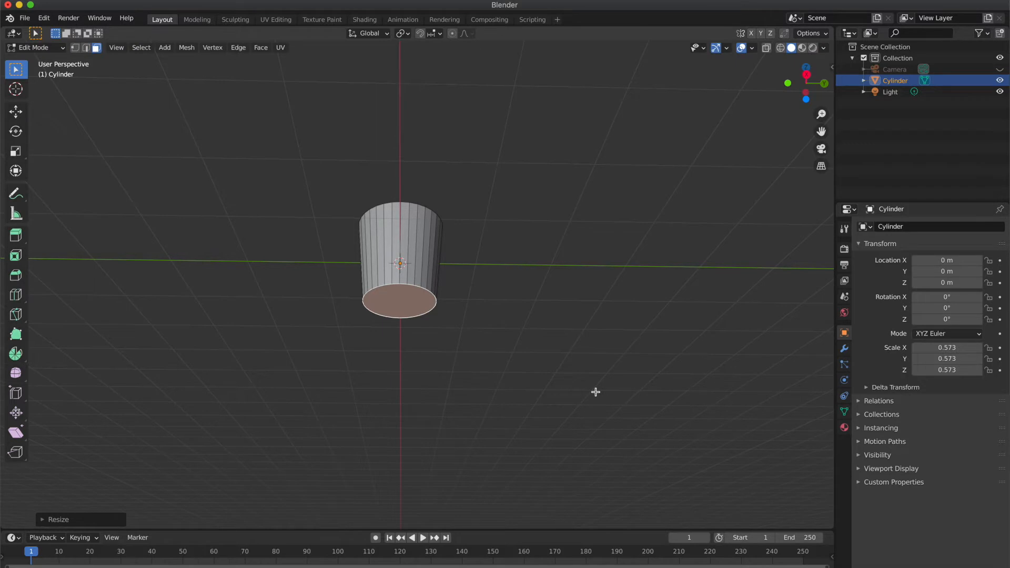
Inset the bottom face slightly and extrude the inner face about 0.75 m downward as a second section
left_click(806, 75)
middle_click_drag(679, 218, 679, 217)
key("i")
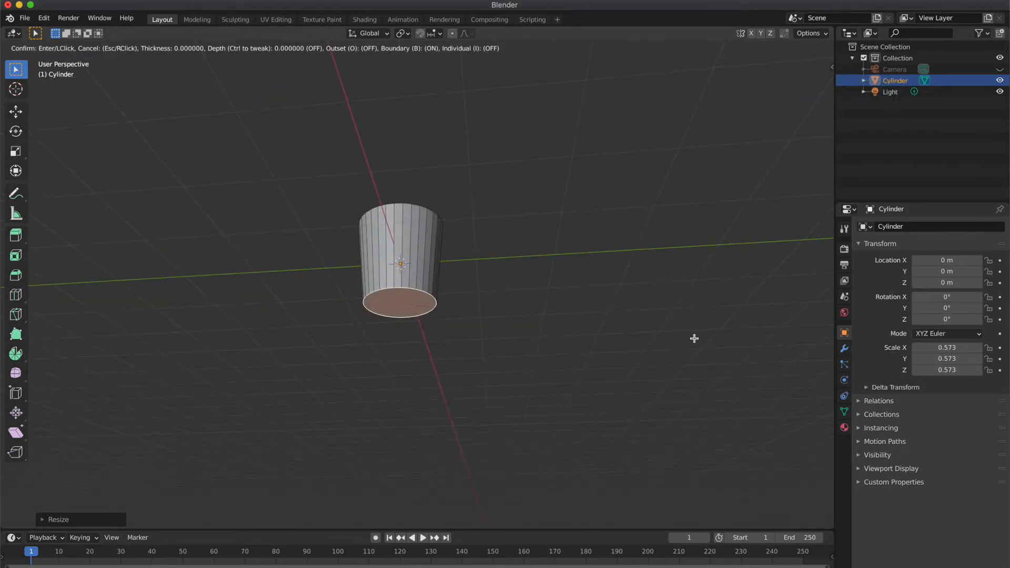
left_click(690, 341)
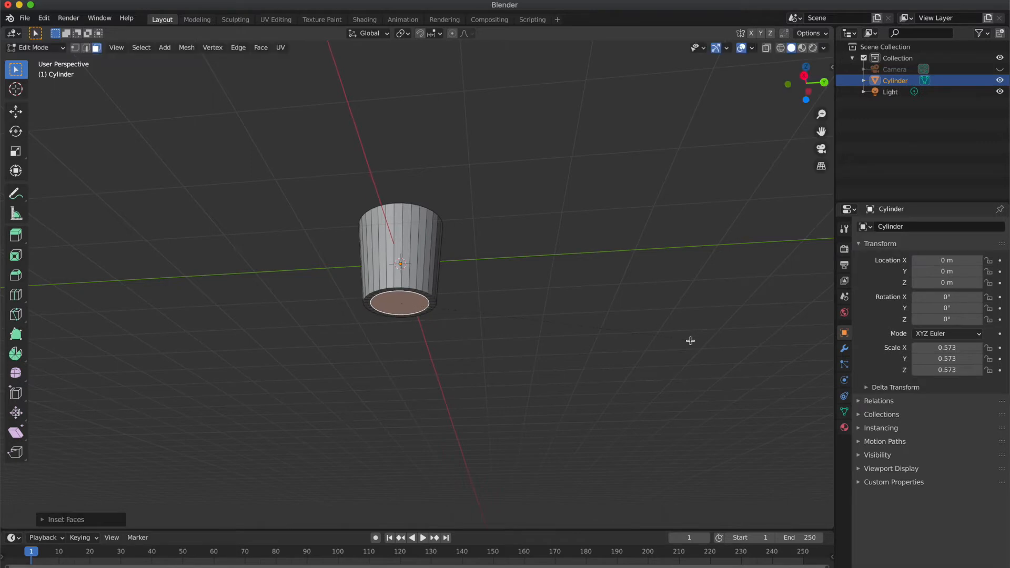
key("e")
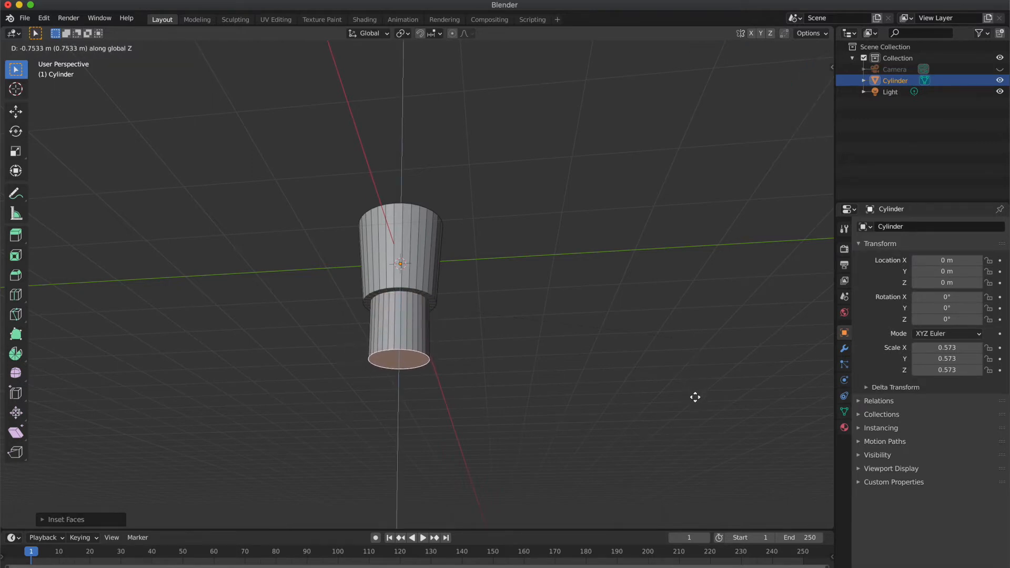
left_click(694, 397)
Scale down the bottom face of the second section to give it a slight taper
left_click(804, 76)
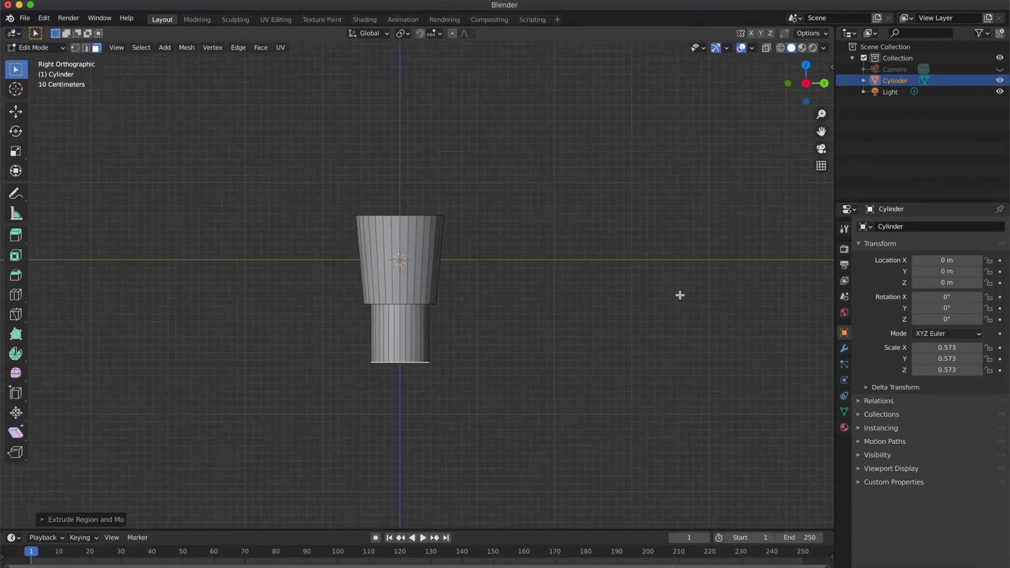
key("s")
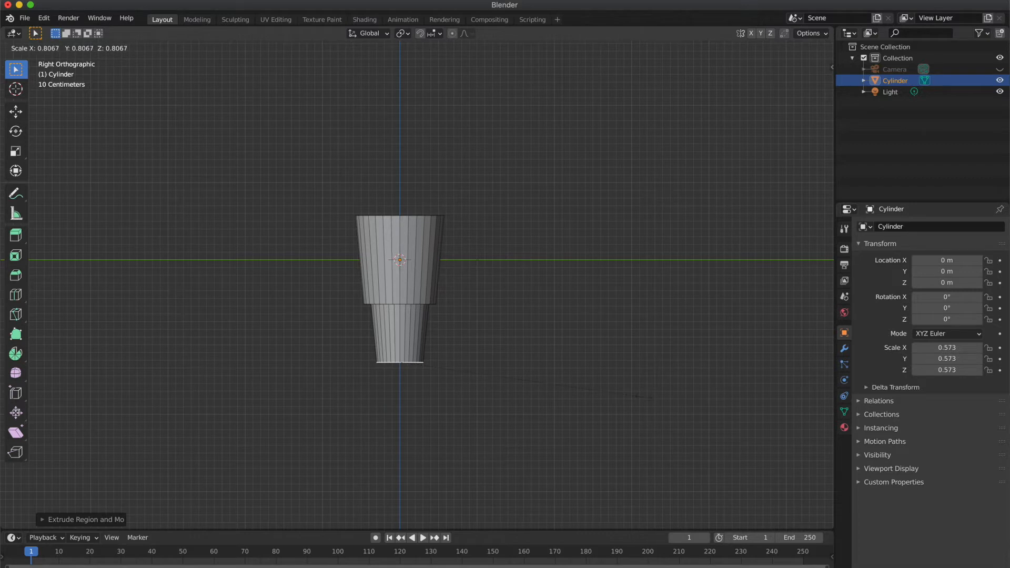
left_click(647, 399)
Inset the second section's bottom face and extrude it about 0.6 m downward as a narrower third section
scroll(647, 400, "down", 10)
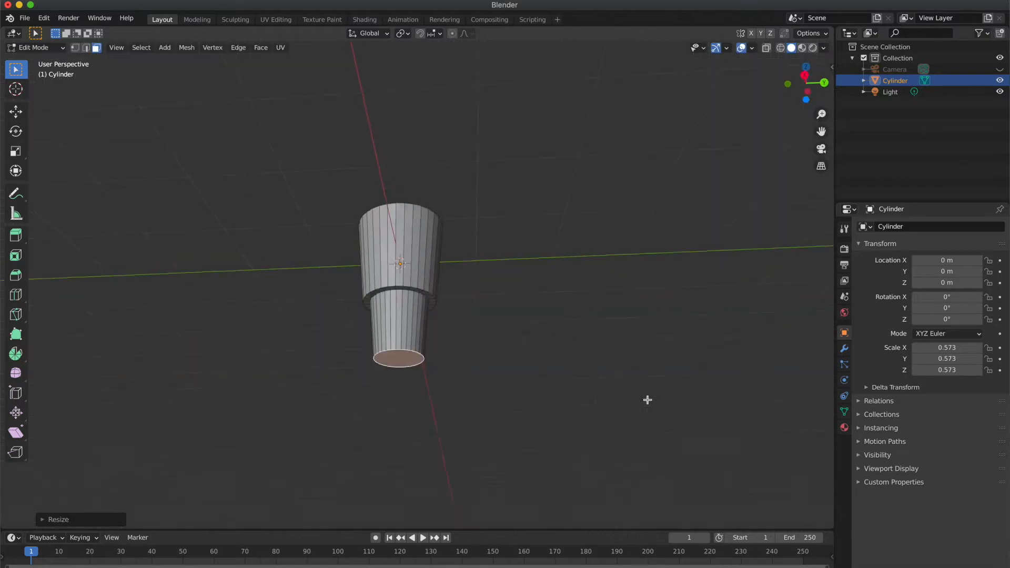
key("i")
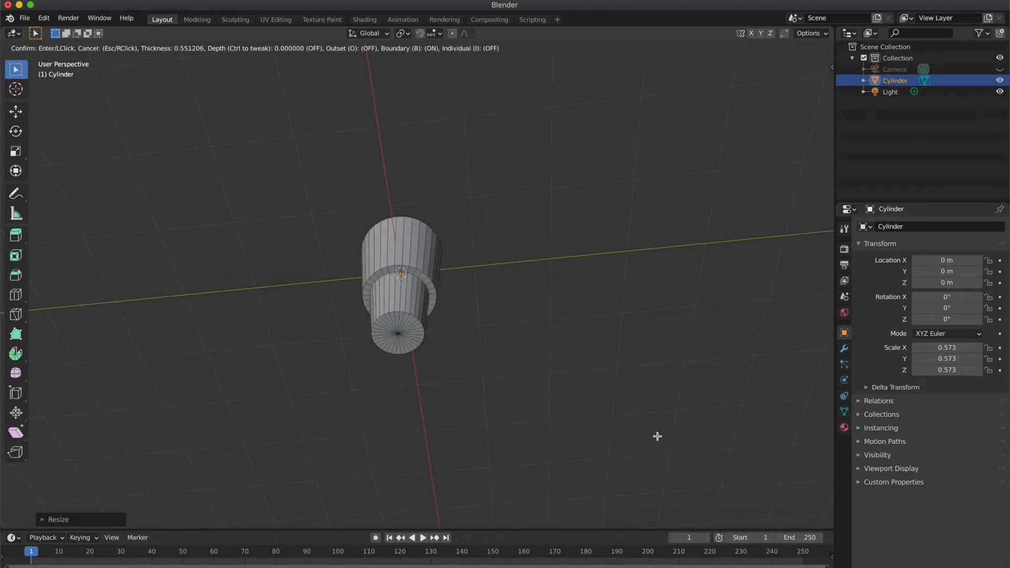
left_click(664, 440)
scroll(665, 440, "up", 5)
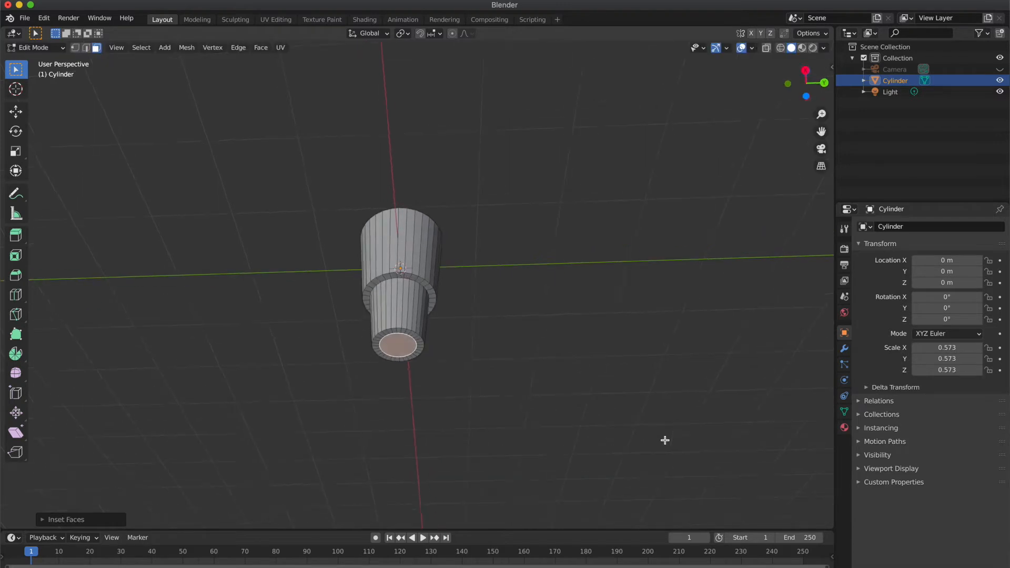
left_click(807, 79)
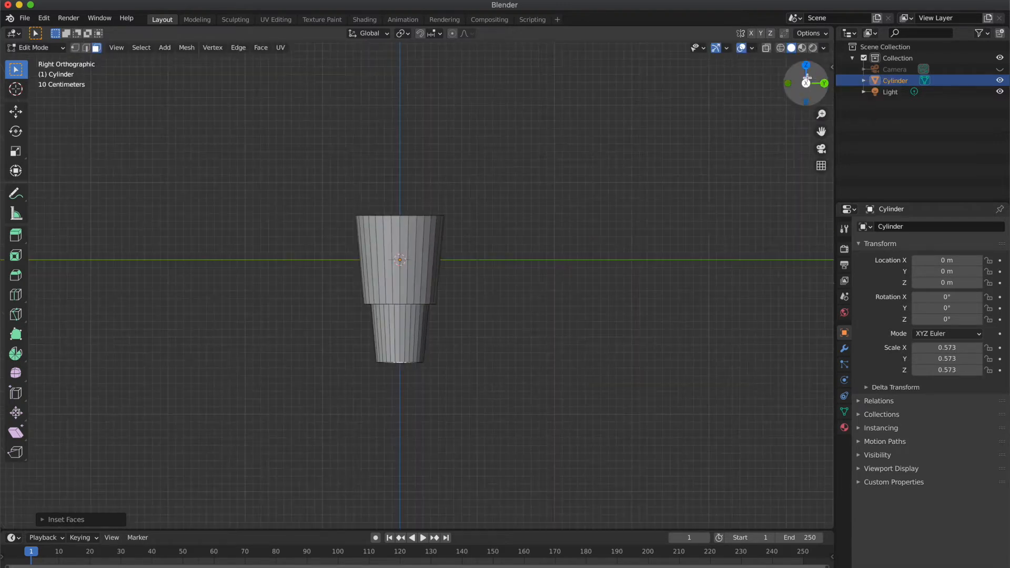
key("e")
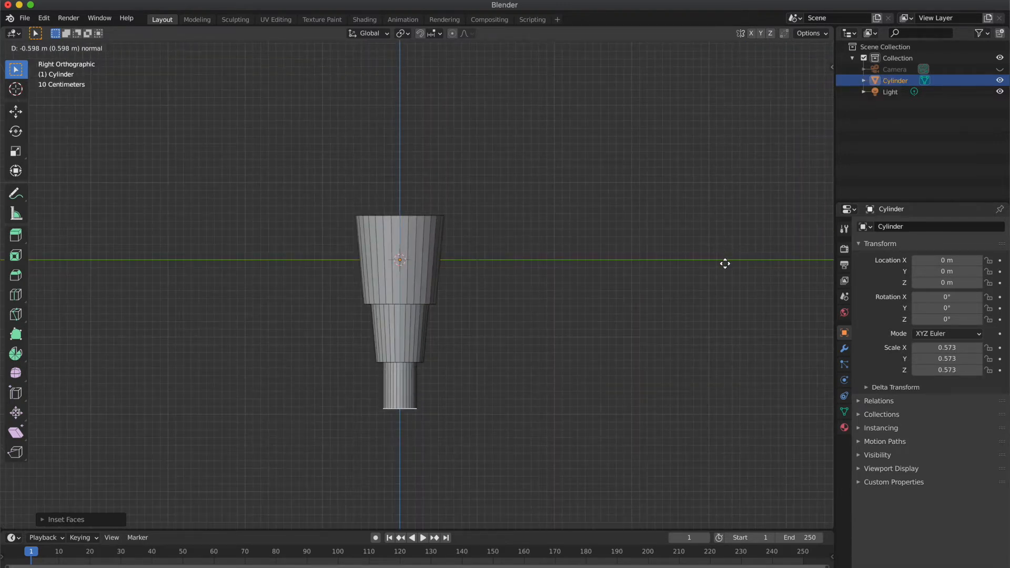
left_click(723, 258)
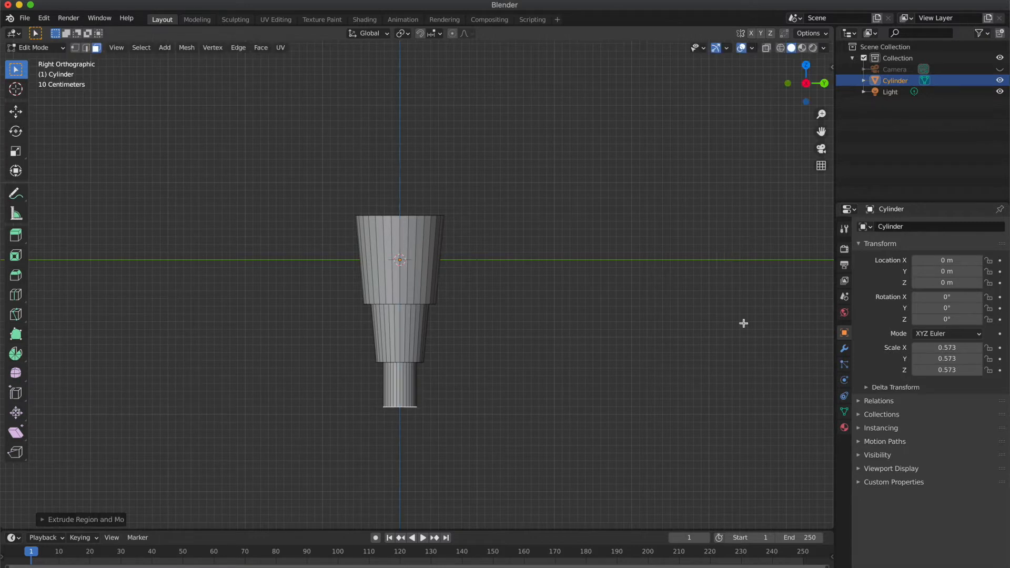
Scale the third section's bottom face to about 0.7 for a tapered tip, and clear the selection
key("s")
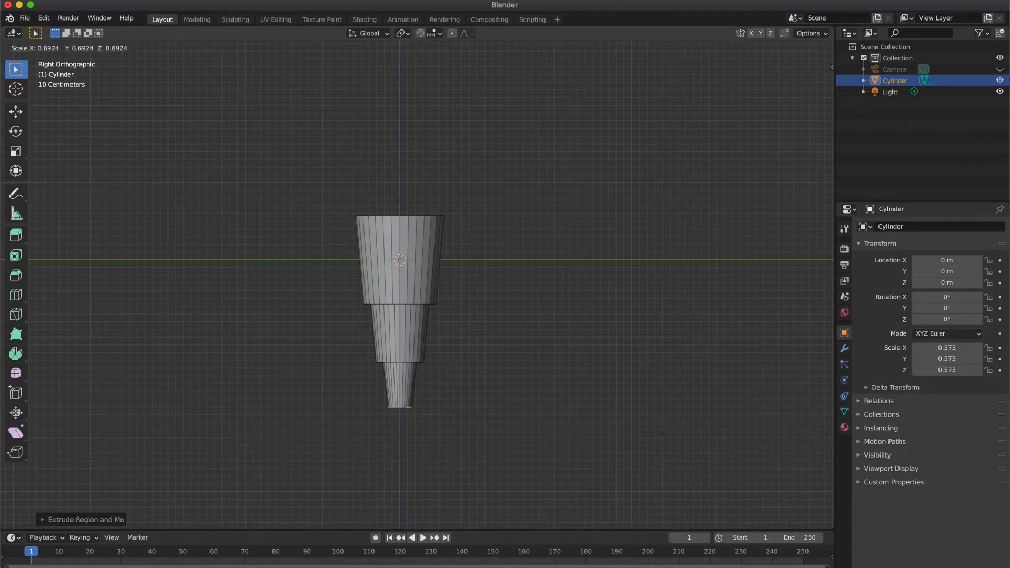
left_click(660, 436)
left_click(660, 435)
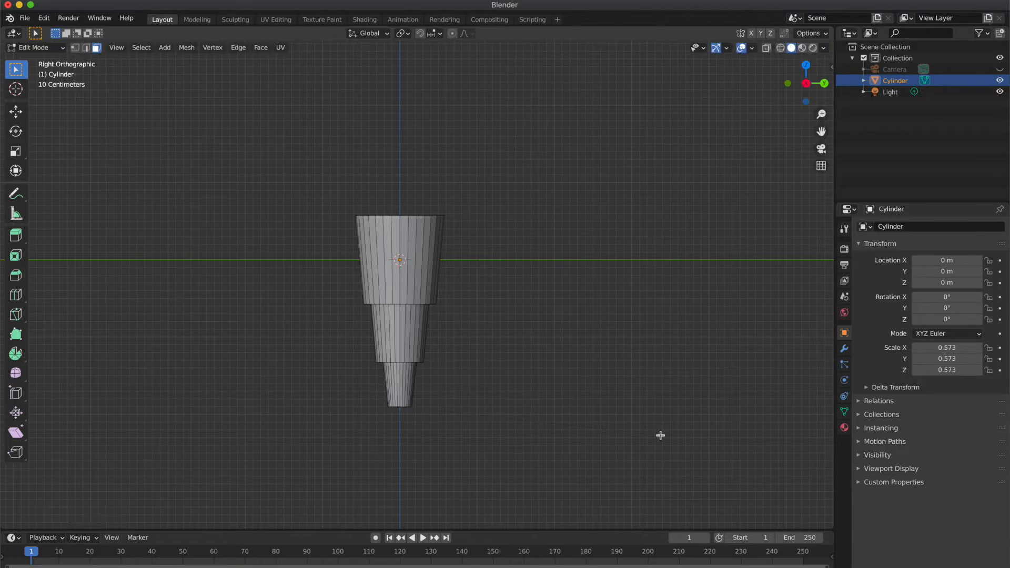
Inset the large top face of the body to form a narrow rim
key("Tab")
scroll(661, 438, "up", 10)
scroll(525, 311, "right", 4)
scroll(525, 312, "right", 2)
scroll(524, 312, "up", 4)
scroll(525, 312, "up", 2, "shift")
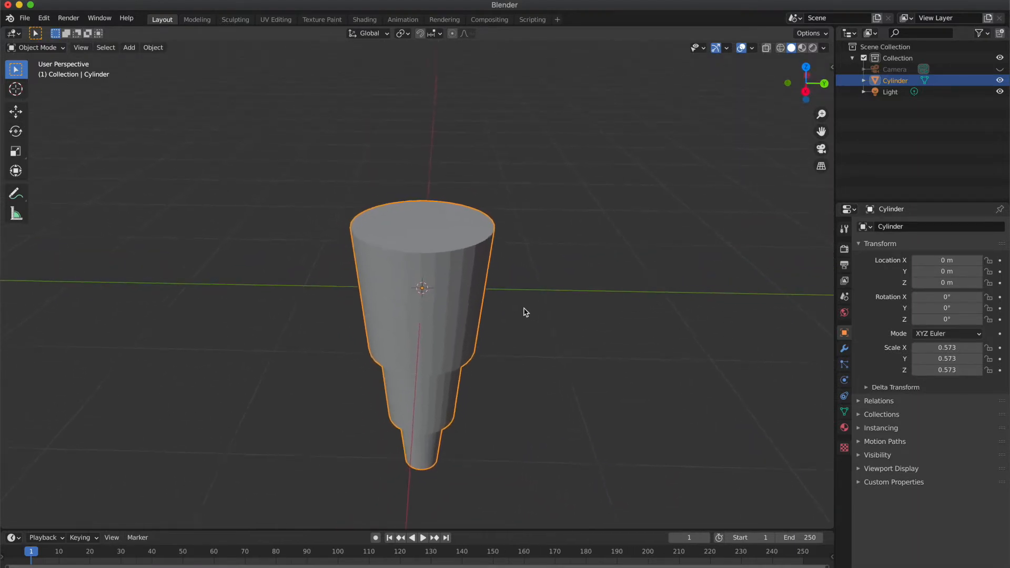
key("Tab")
left_click(444, 217)
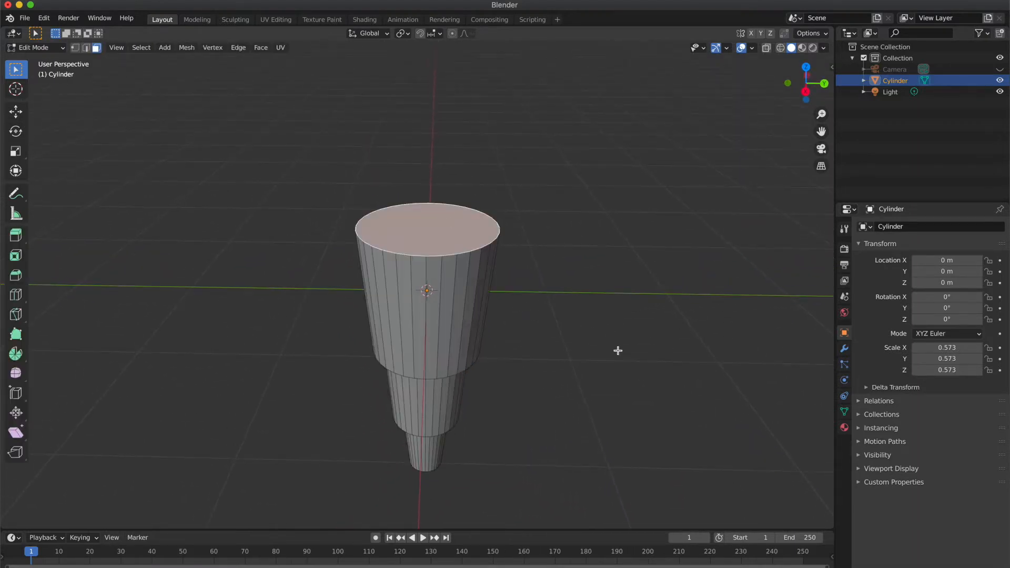
key("i")
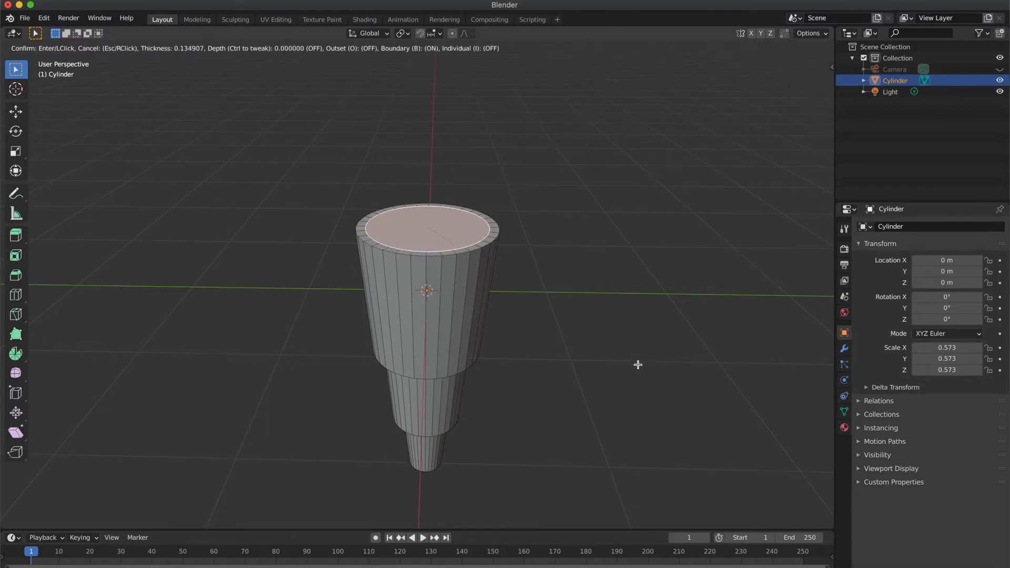
left_click(637, 363)
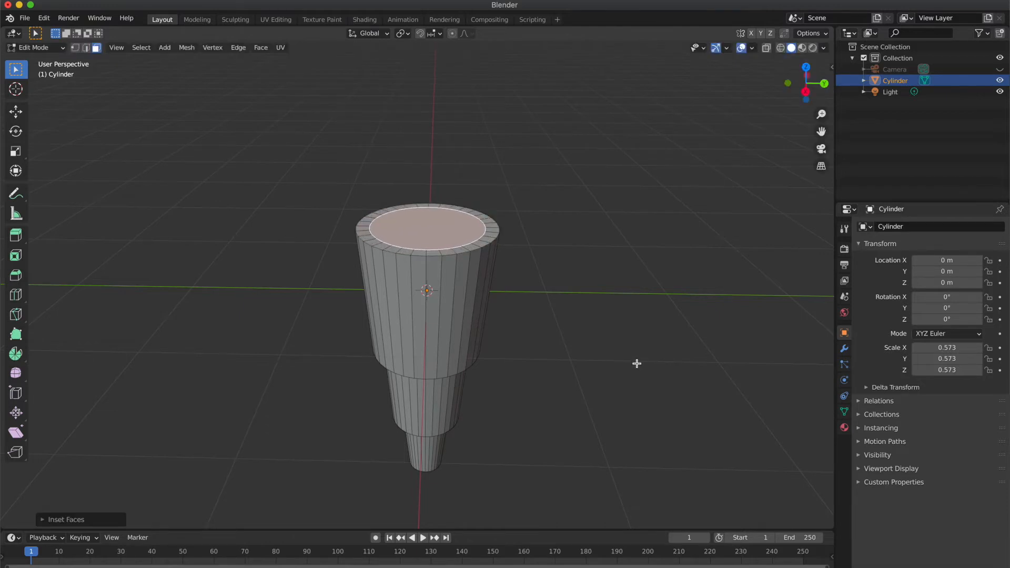
Extrude the inset top face about 0.11 m down into the body and delete it to open the top
key("e")
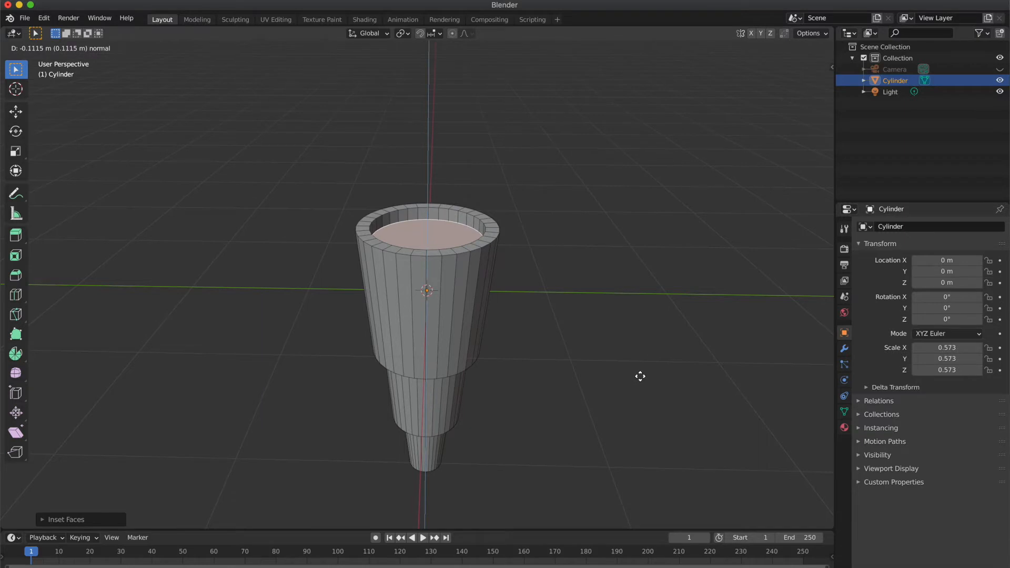
left_click(640, 378)
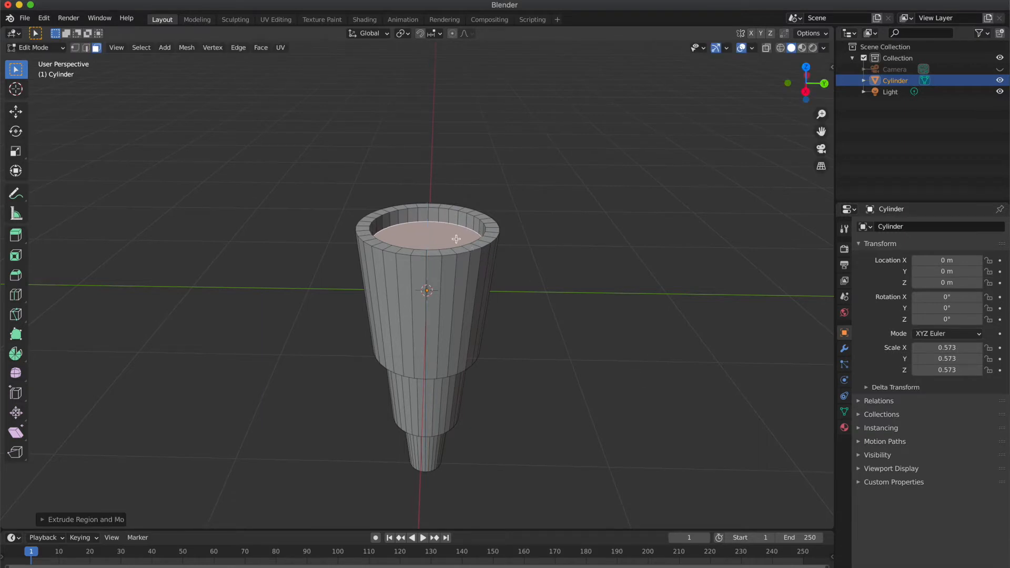
key("x")
left_click(464, 264)
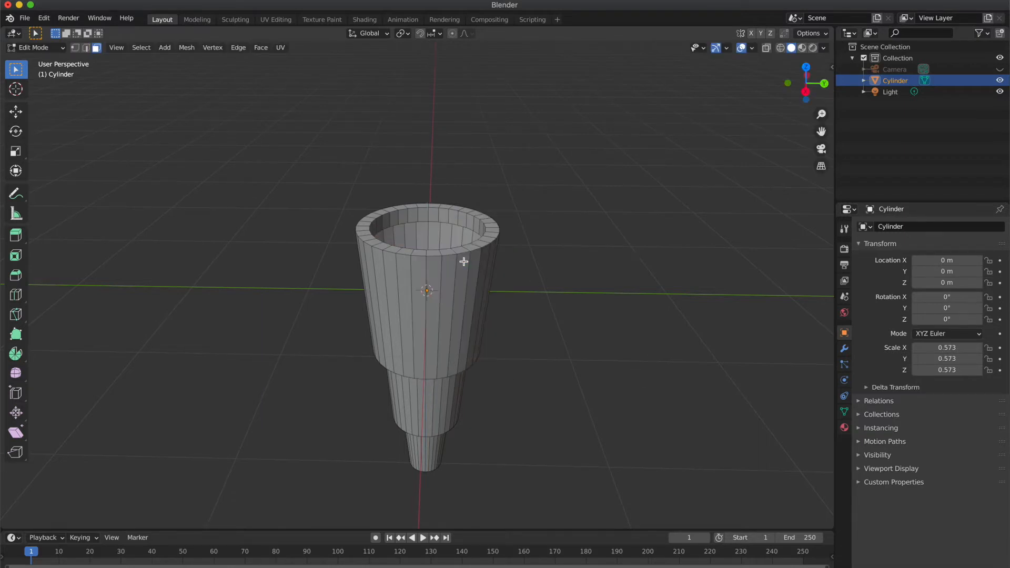
Add a horizontal loop cut around the upper section and slide it up close to the top rim
scroll(471, 275, "down", 3)
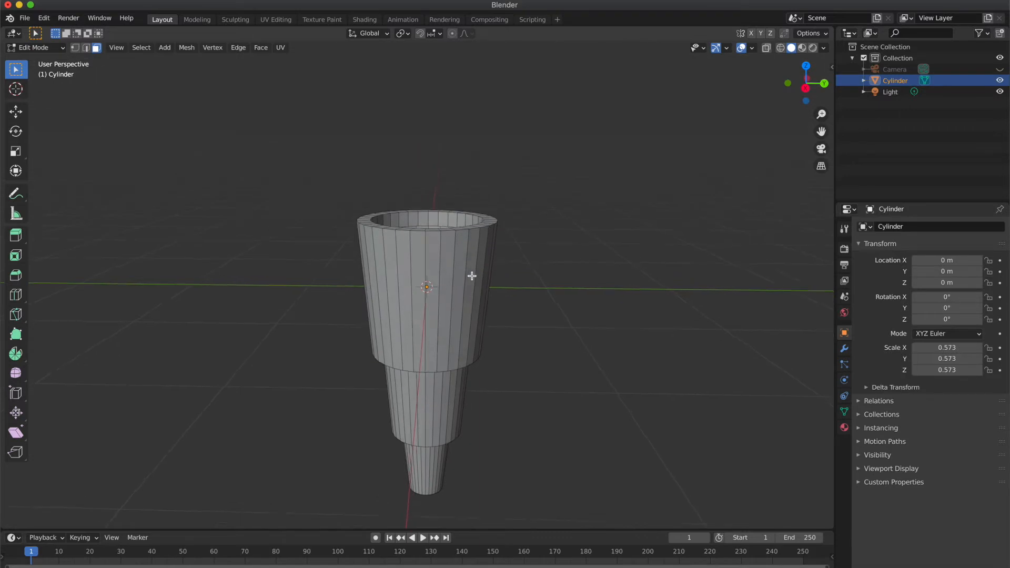
left_click(805, 88)
key("ctrl+r")
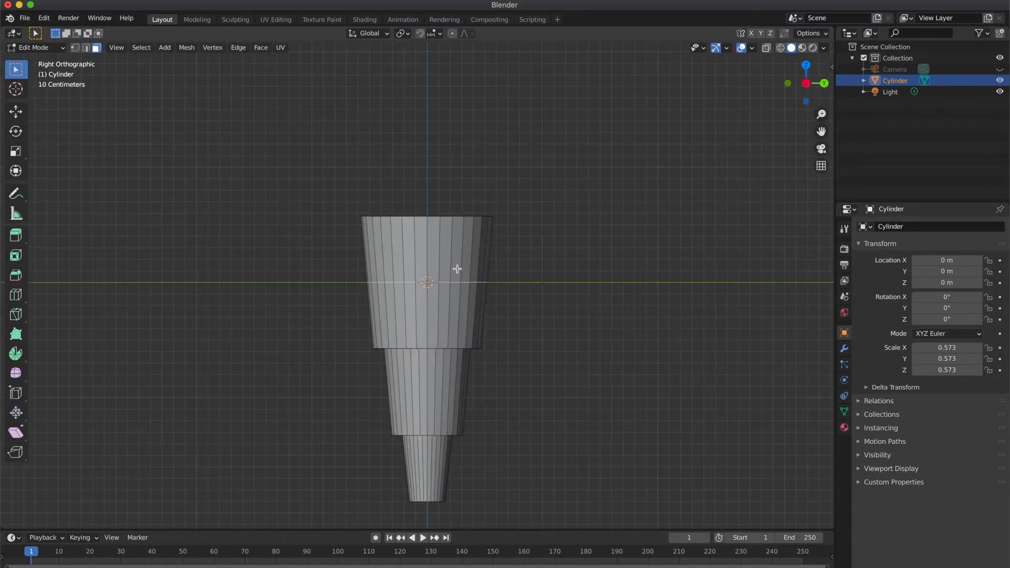
left_click(456, 271)
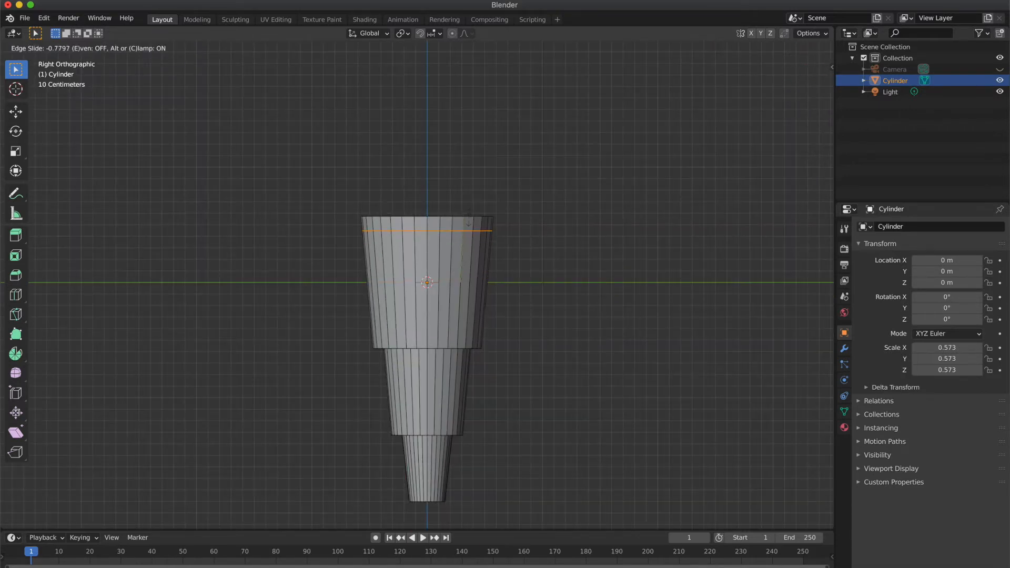
left_click(468, 218)
Extrude the band of faces around the outside of the top rim outward along normals by about 0.17 m, and clear the selection
middle_click_drag(467, 216, 475, 221)
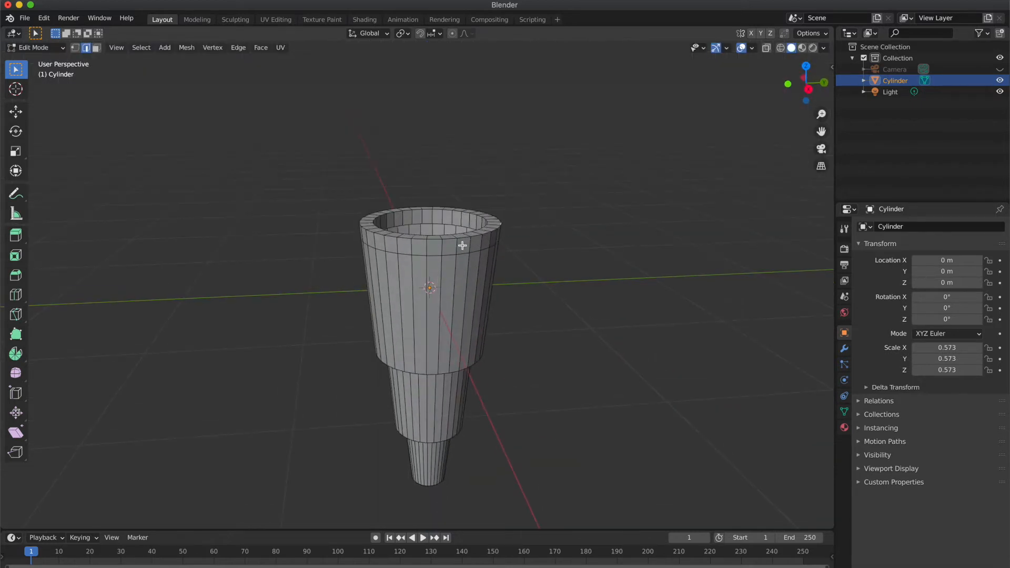
key("3")
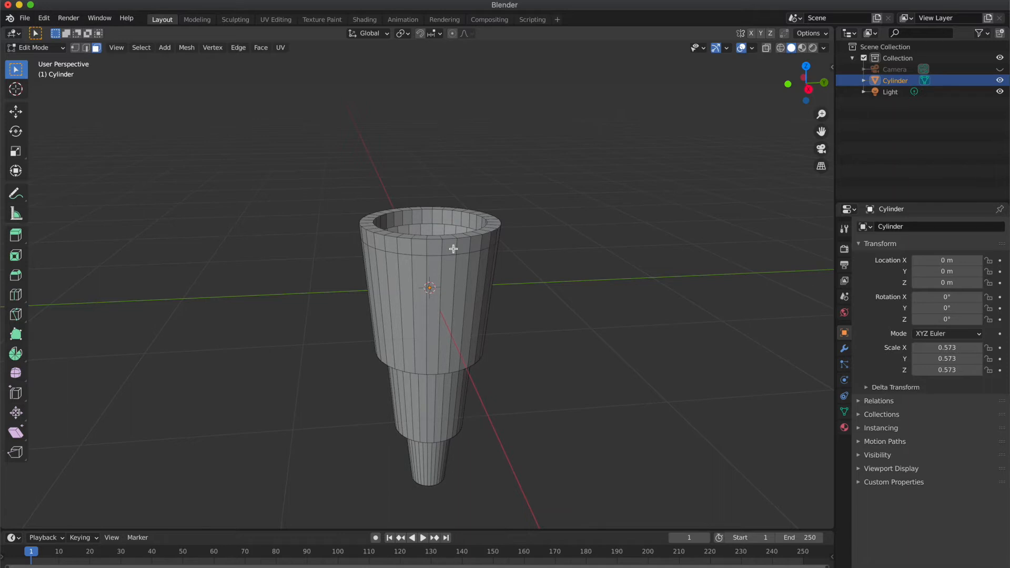
left_click(453, 249, "alt")
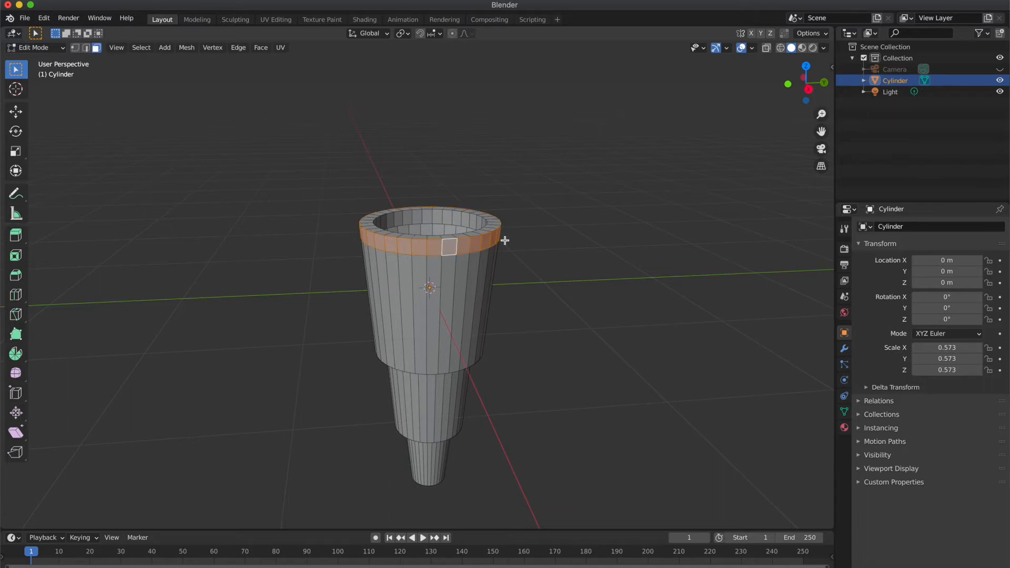
key("alt+e")
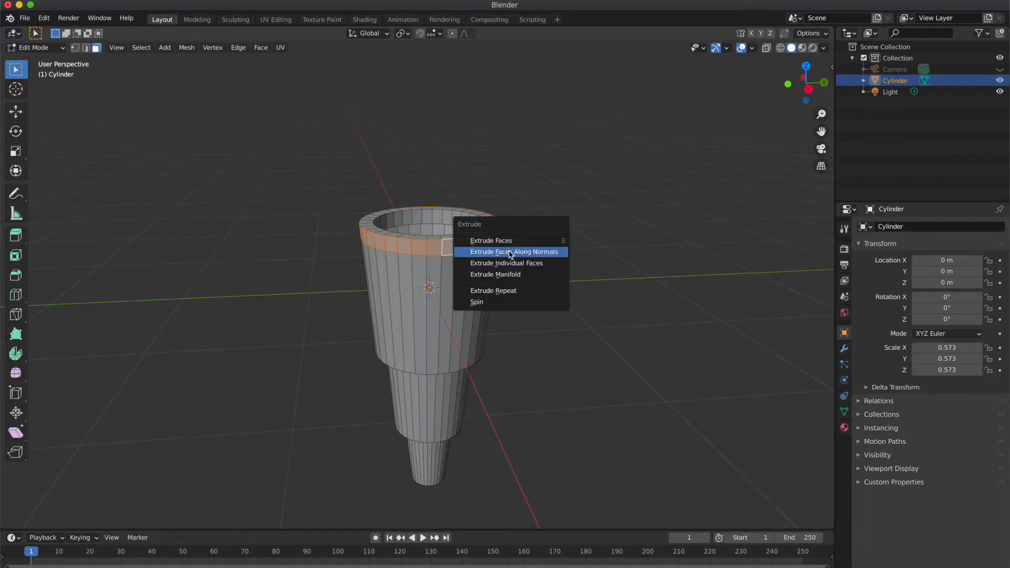
left_click(508, 252)
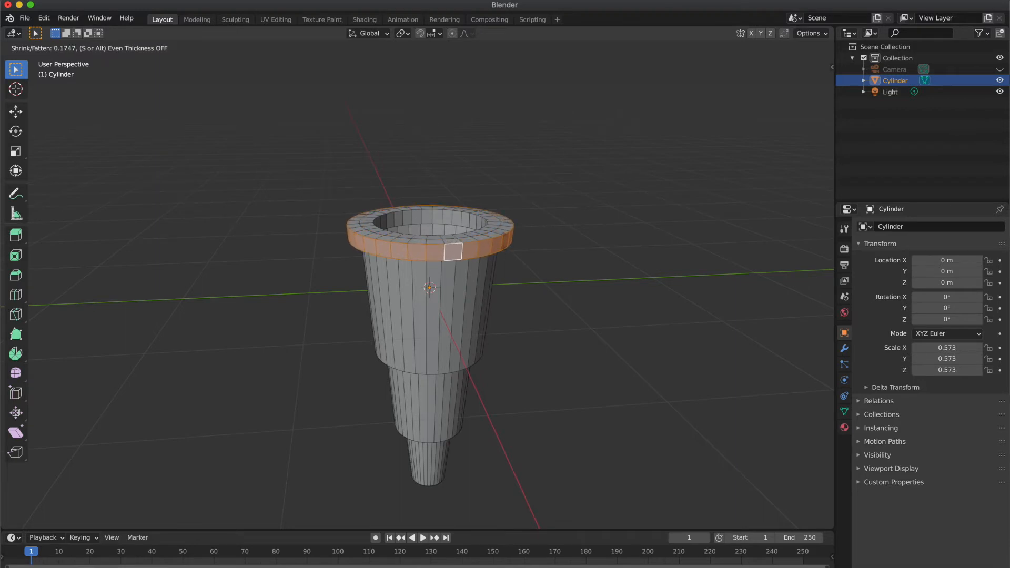
left_click(503, 240)
middle_click_drag(503, 240, 535, 238)
left_click(543, 239)
scroll(543, 238, "down", 5)
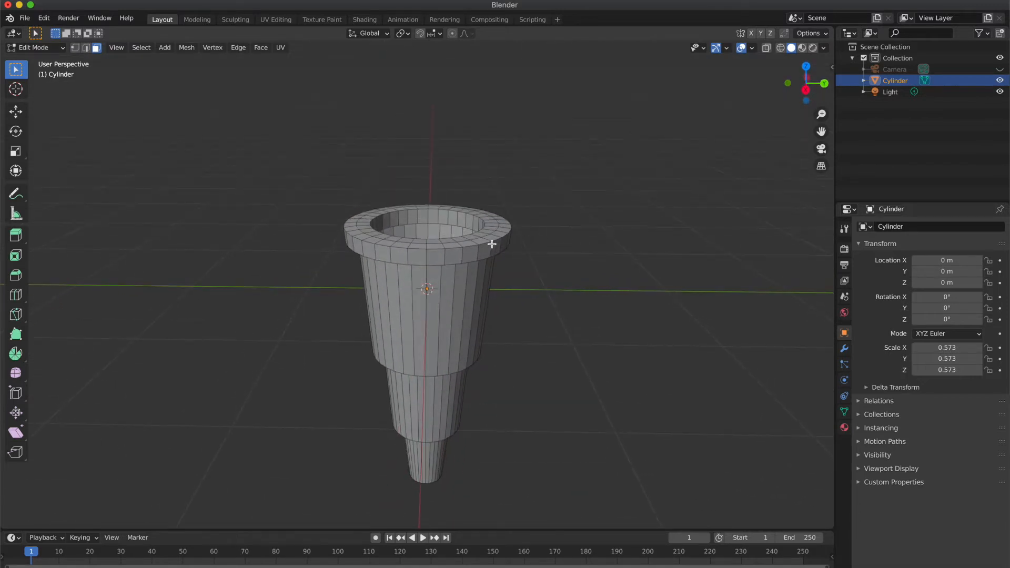
Select the rim's outer upper, outer lower and inner upper edge loops in edge select mode
left_click(484, 243, "alt")
key("2")
left_click(535, 235)
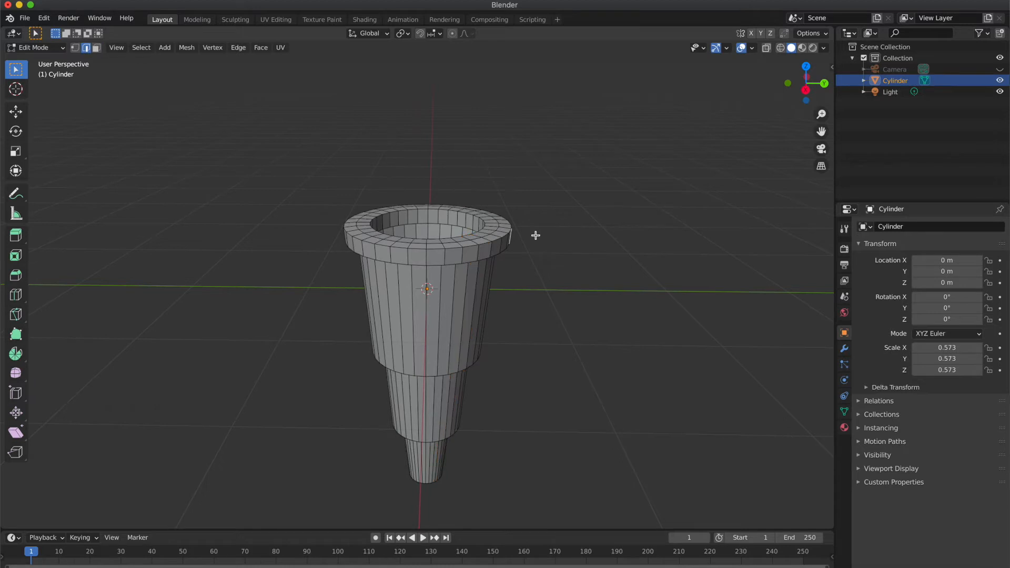
left_click(472, 247, "alt")
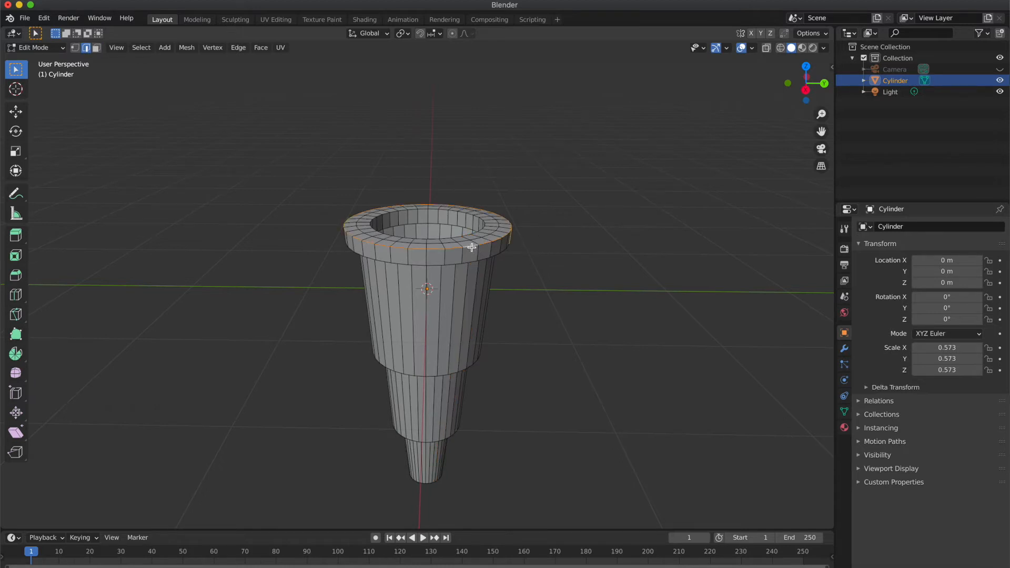
left_click(542, 249)
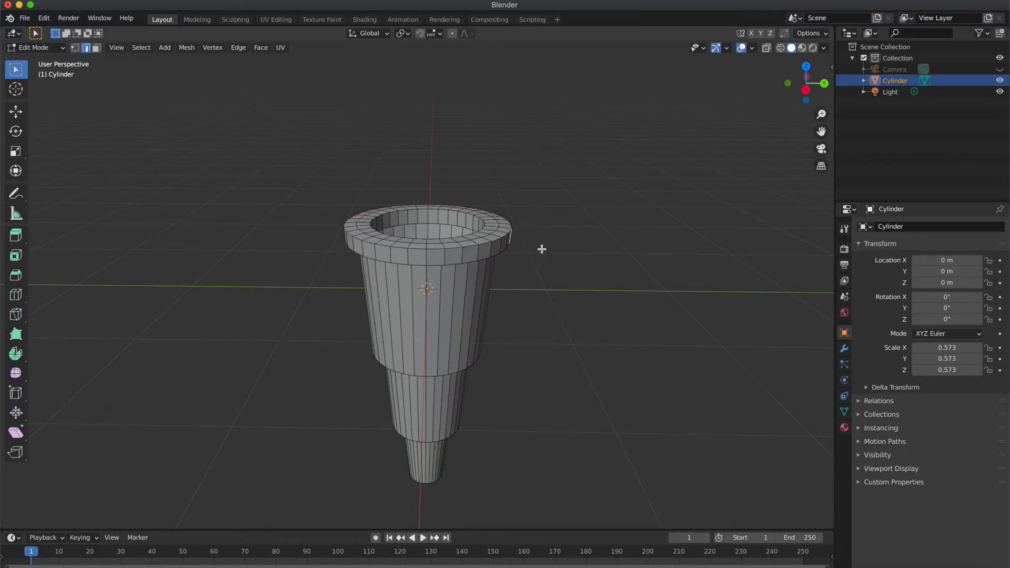
left_click(482, 245, "alt")
left_click(484, 258, "alt+shift")
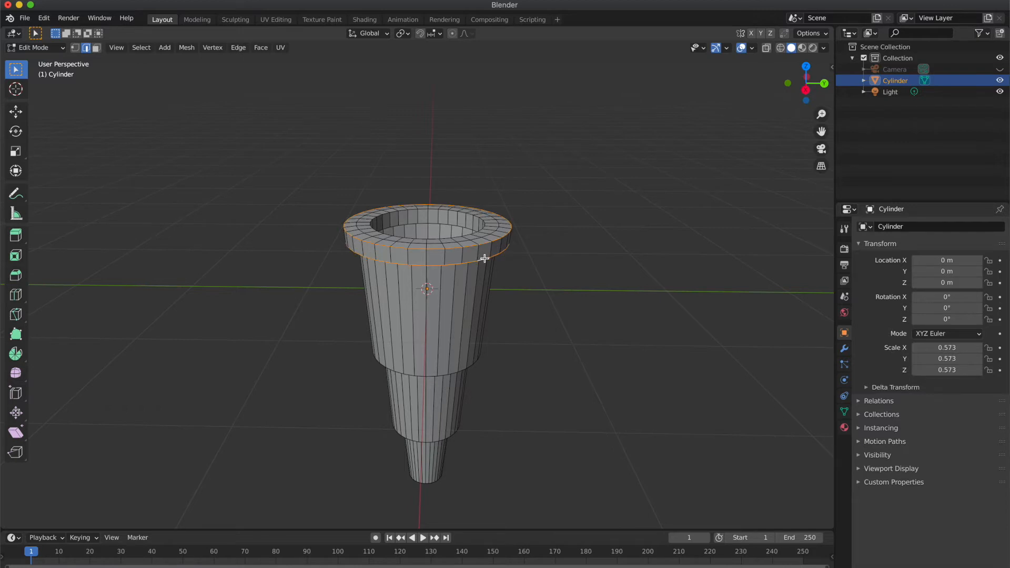
scroll(484, 258, "up", 3)
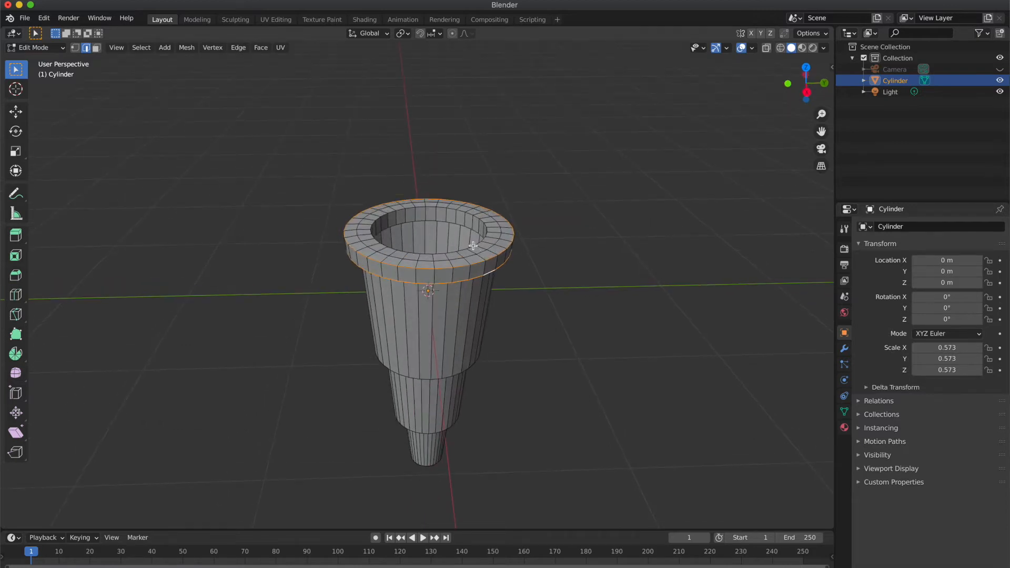
scroll(473, 246, "down", 5)
Add the outer bottom edge loops of all three sections to the selection, bevel all selected loops with multiple segments, and return to Object Mode
left_click(452, 318, "alt+shift")
scroll(447, 316, "up", 5)
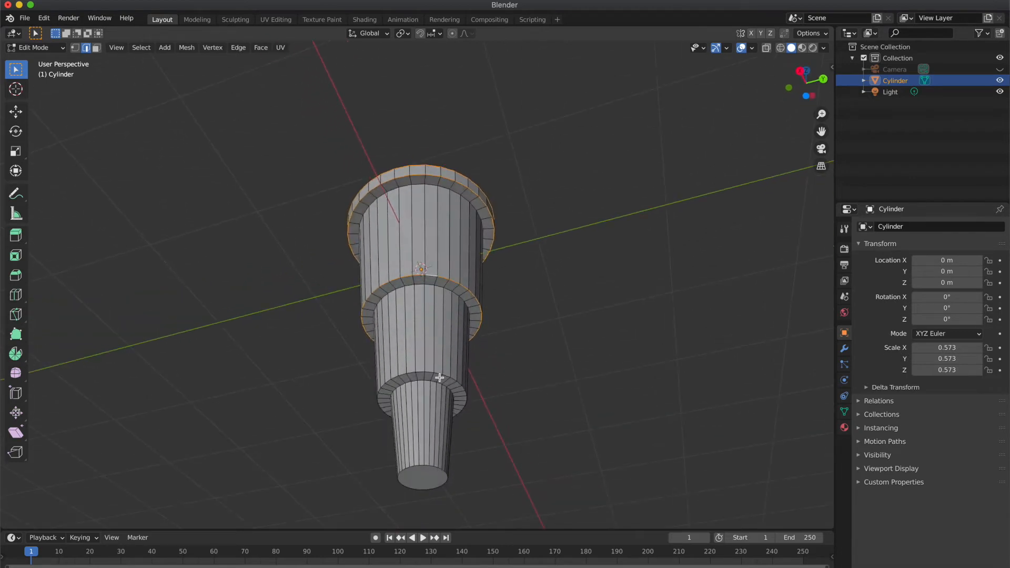
left_click(438, 373, "alt+shift")
scroll(434, 379, "up", 3)
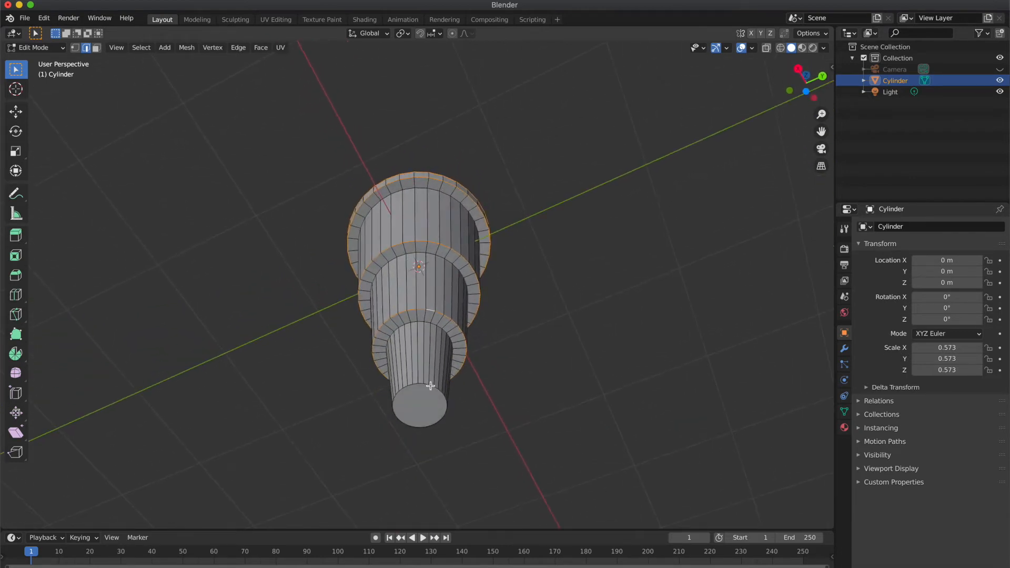
left_click(427, 385, "alt+shift")
scroll(427, 385, "down", 5)
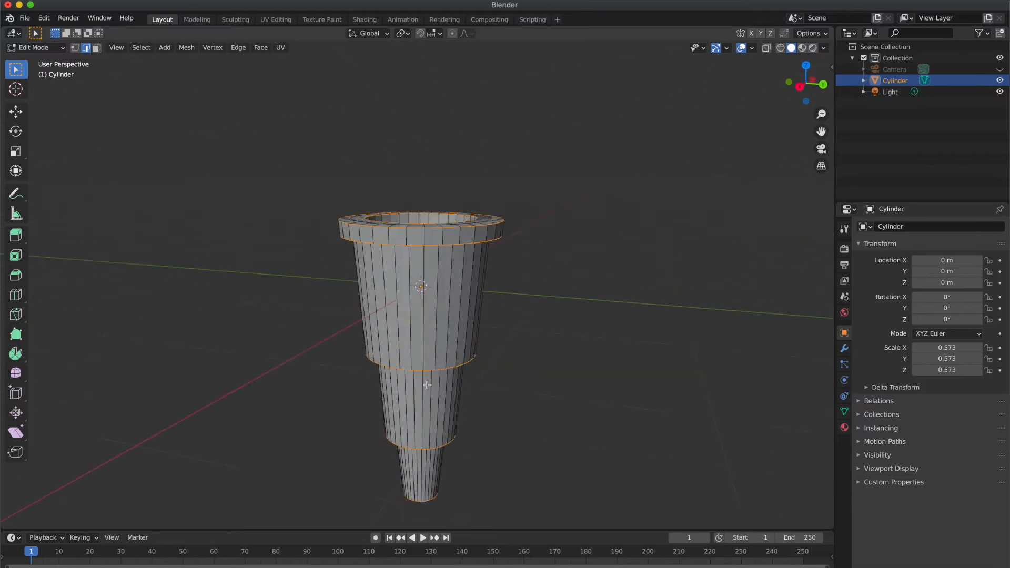
key("ctrl+b")
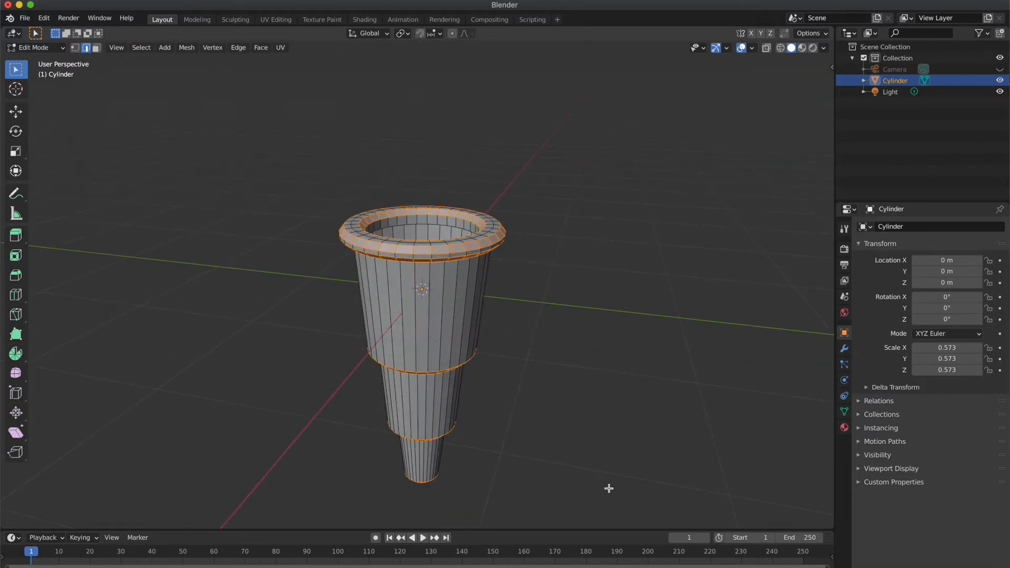
scroll(608, 488, "up", 2)
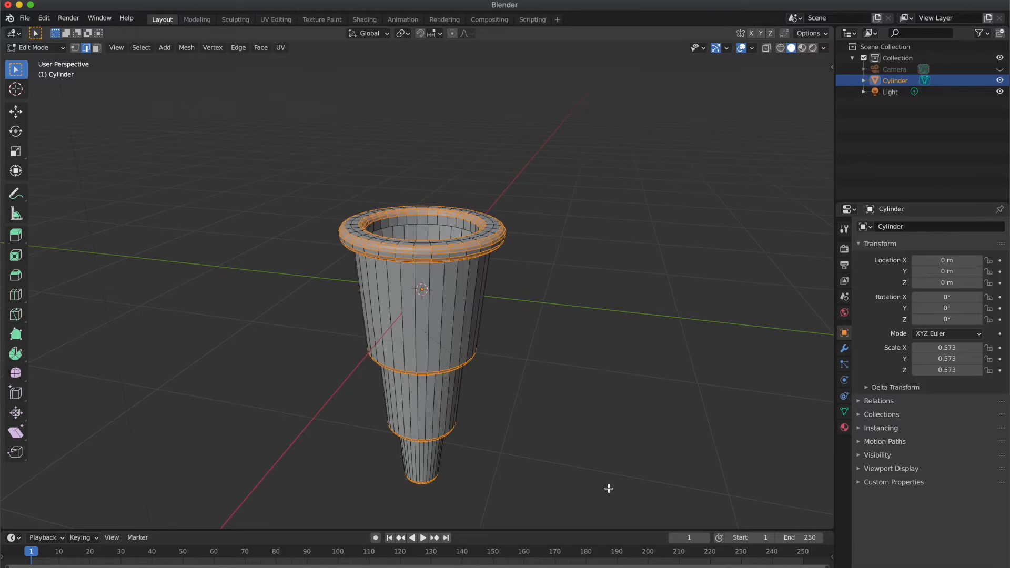
left_click(608, 488)
left_click(608, 488)
scroll(608, 488, "left", 5)
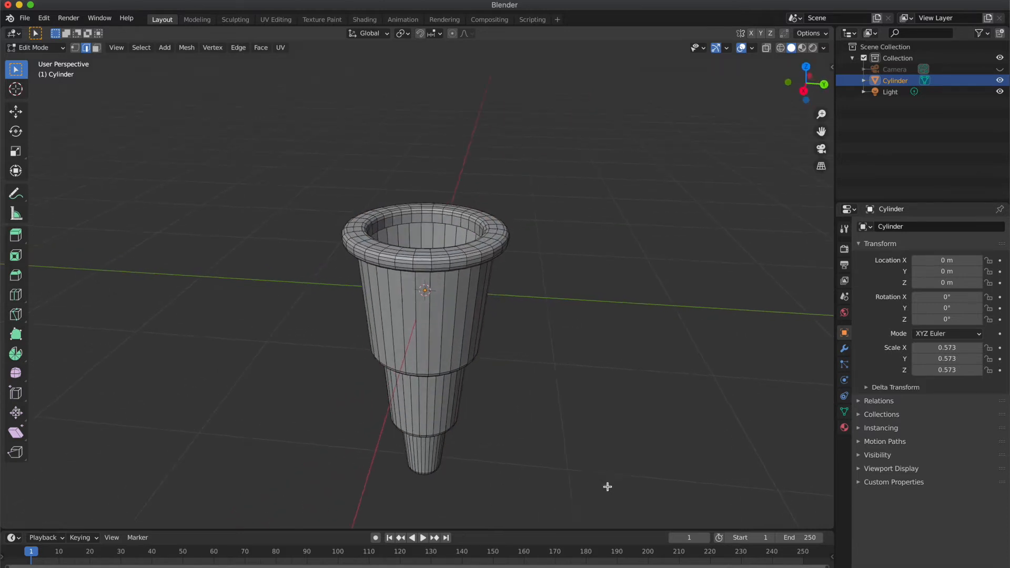
key("Tab")
scroll(561, 425, "left", 3)
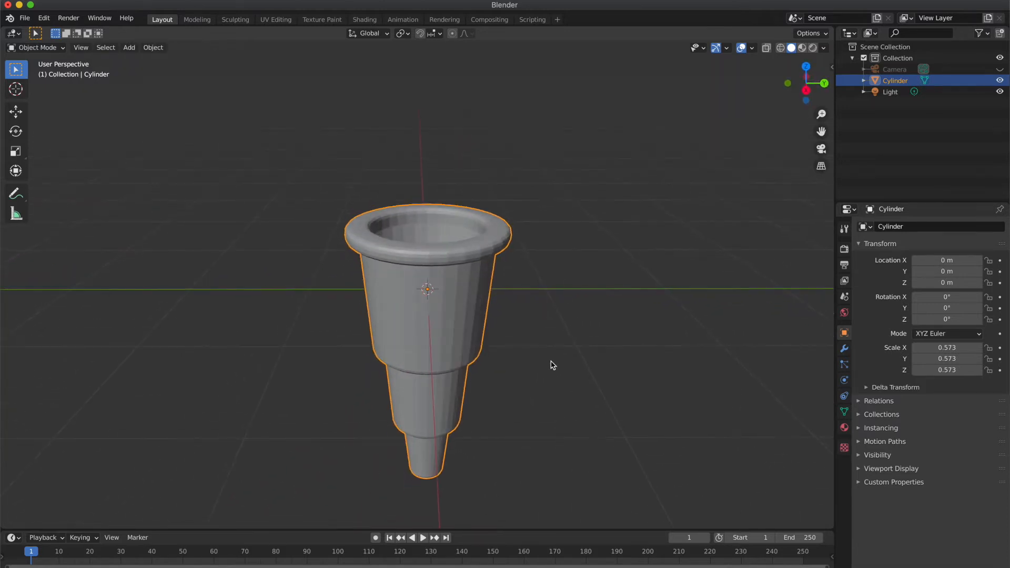
Hide the cylinder in the viewport and add a UV sphere at the origin
left_click(999, 80)
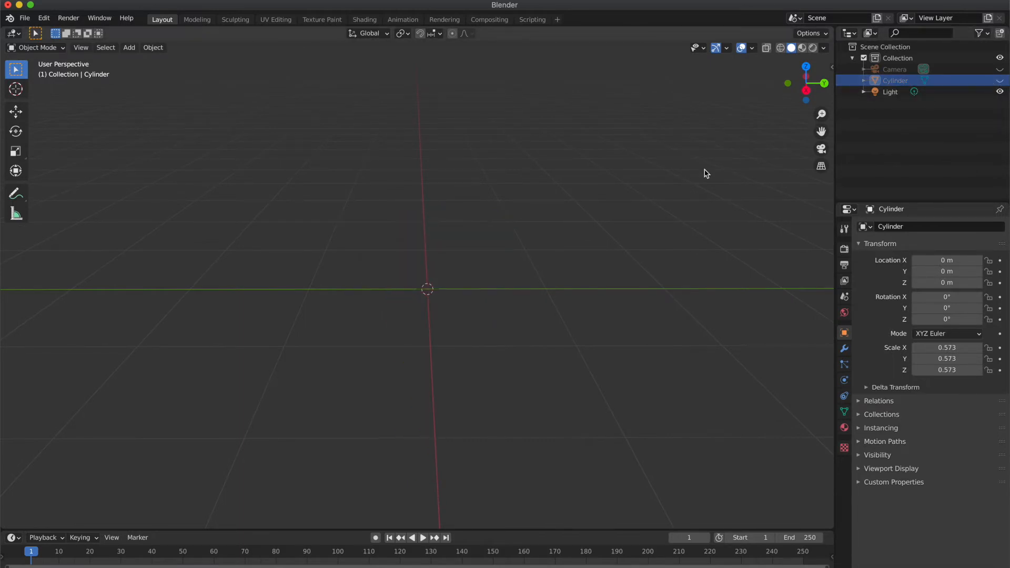
key("shift+a")
mouse_move(701, 169)
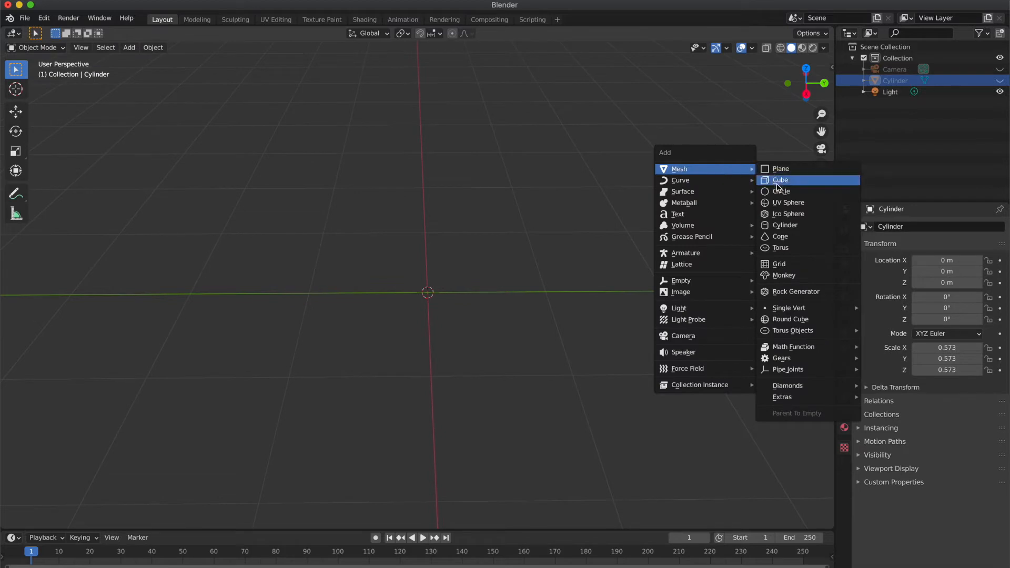
left_click(779, 204)
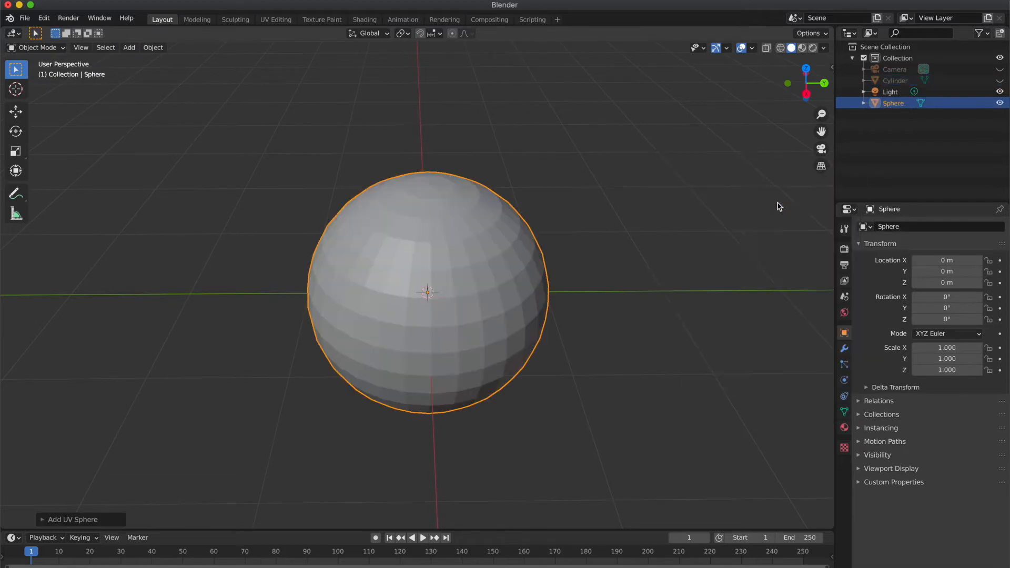
From the right view with X-ray on, delete the sphere's lower faces, keeping only the three topmost face rings as a shallow dome
left_click(805, 94)
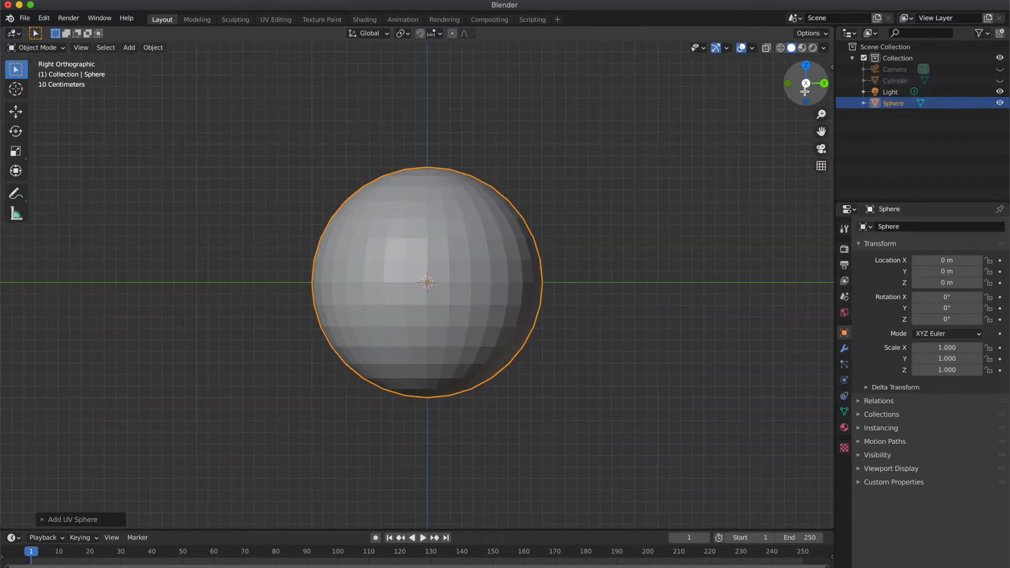
key("Tab")
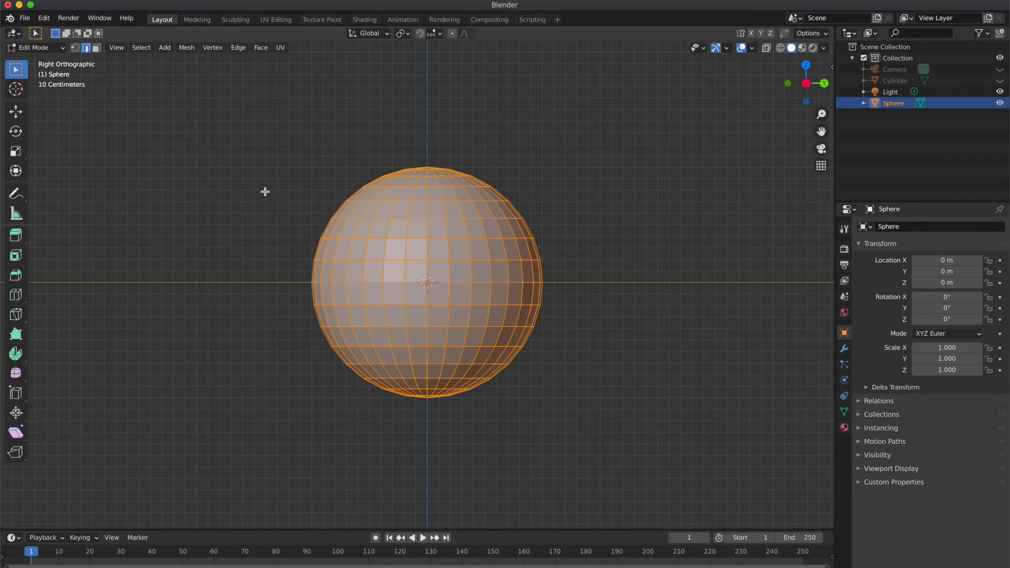
key("3")
left_click(766, 47)
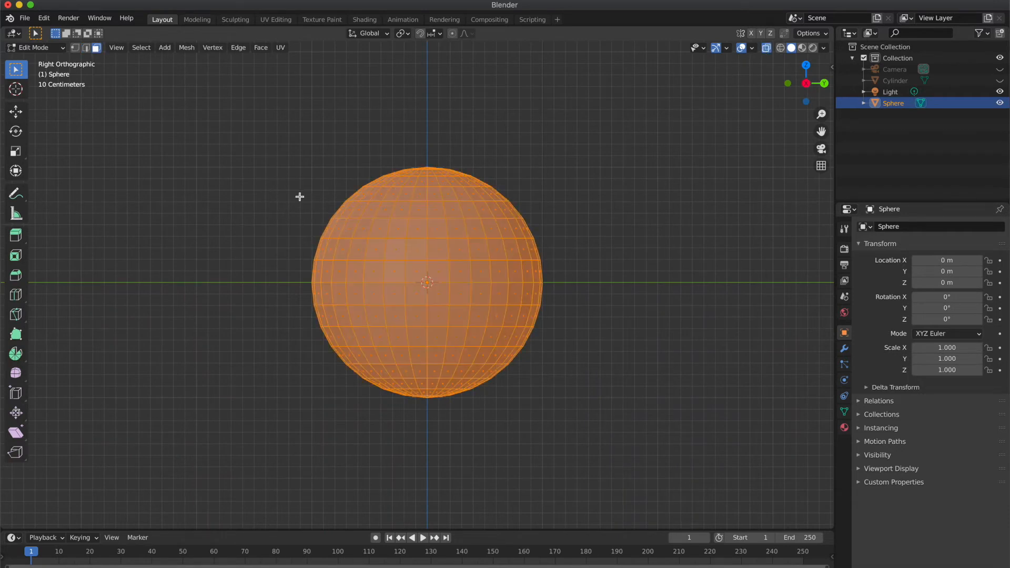
left_click_drag(248, 194, 650, 474)
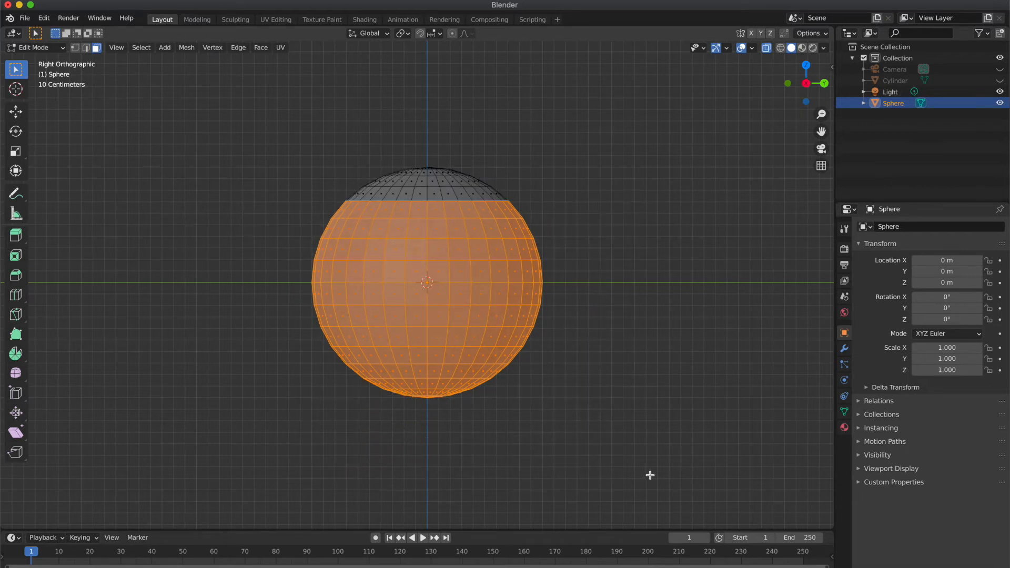
left_click(269, 192)
left_click_drag(269, 174, 414, 287)
left_click(273, 205)
left_click_drag(272, 191, 574, 444)
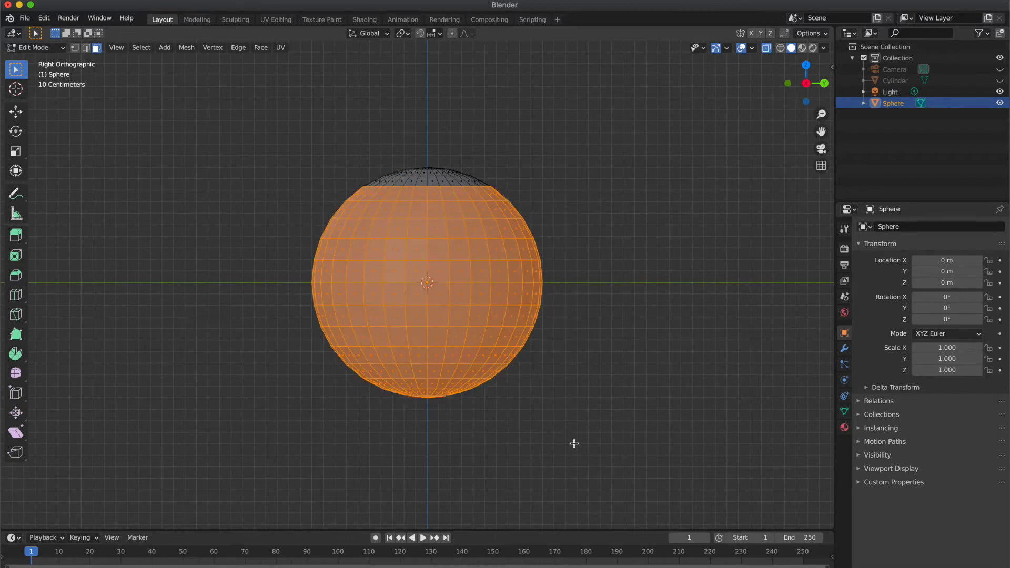
key("x")
left_click(575, 446)
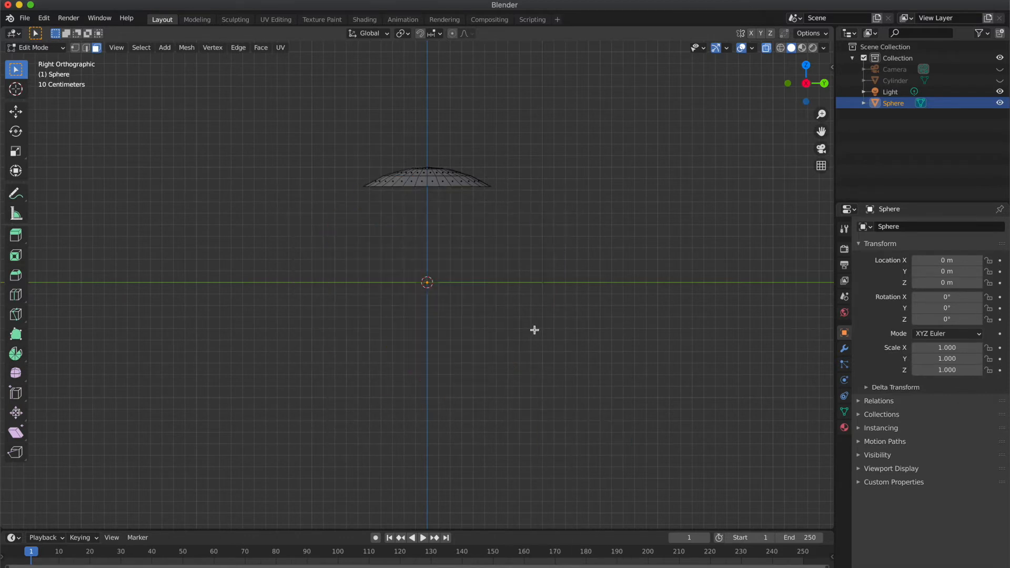
key("Tab")
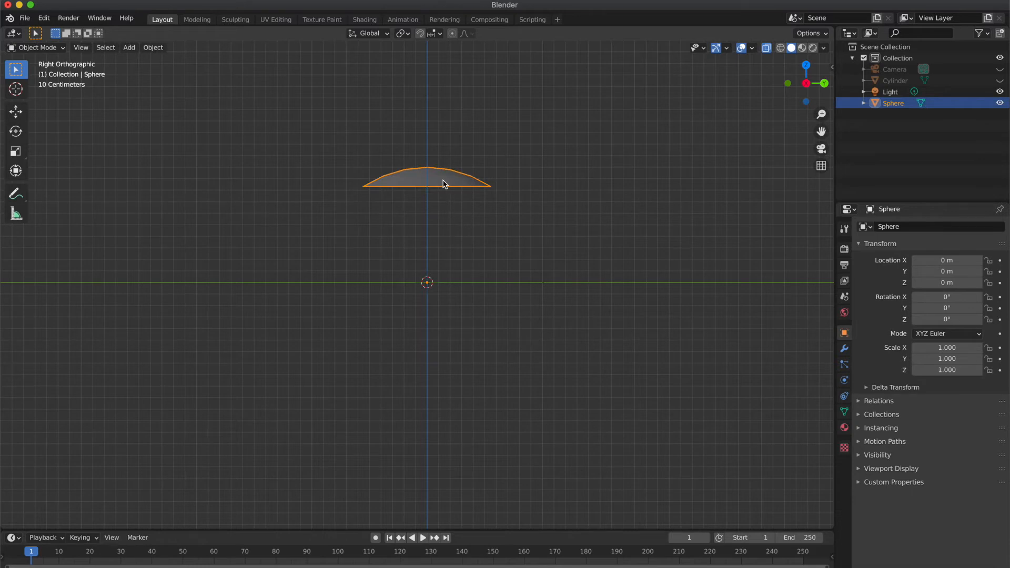
Make the cylinder visible again and turn off X-ray display
left_click(999, 80)
scroll(570, 220, "up", 5)
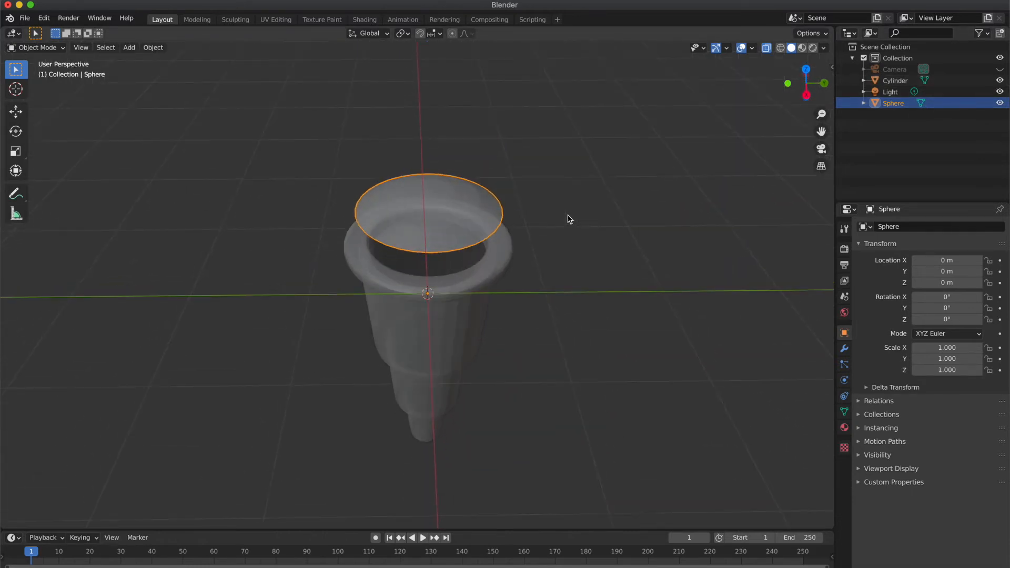
scroll(569, 219, "down", 4)
key("Tab")
key("Tab")
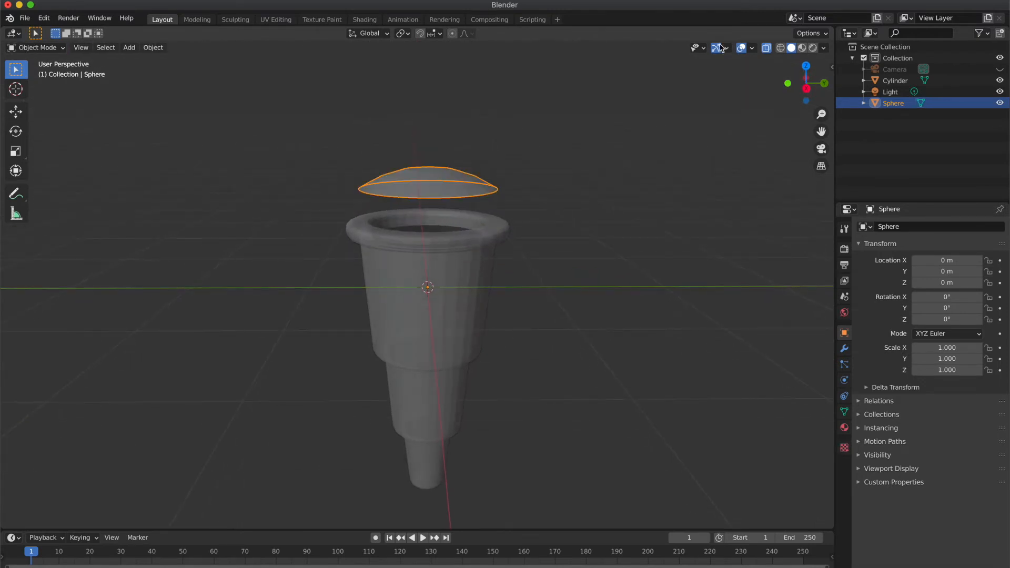
left_click(767, 47)
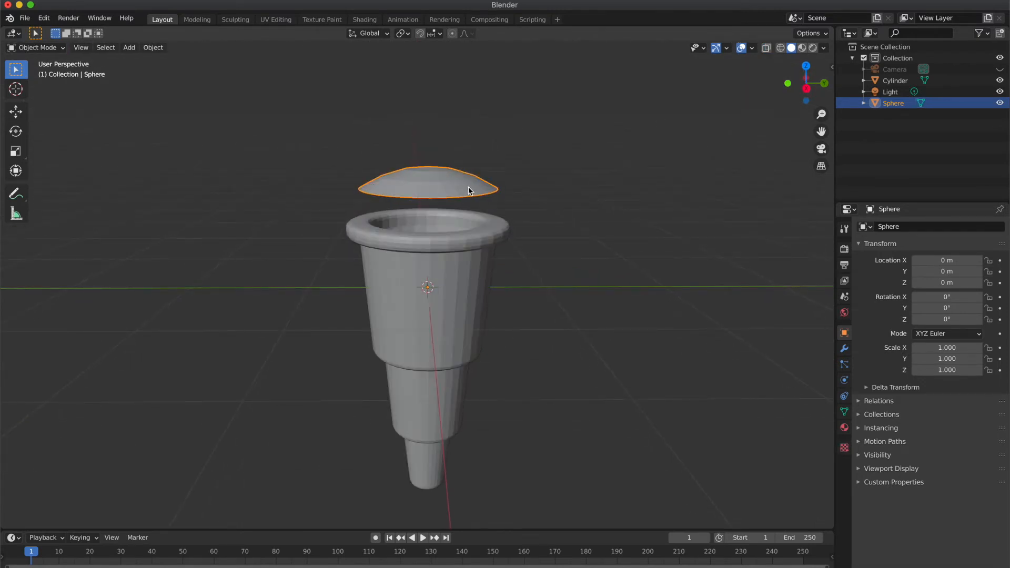
Add a level 2 Subdivision Surface modifier to the dome and deselect it
key("ctrl+2")
left_click(514, 174)
scroll(515, 174, "down", 4)
scroll(517, 174, "up", 3)
Move the dome down about 0.32 m along Z so it sits in the cylinder's rim
left_click(806, 86)
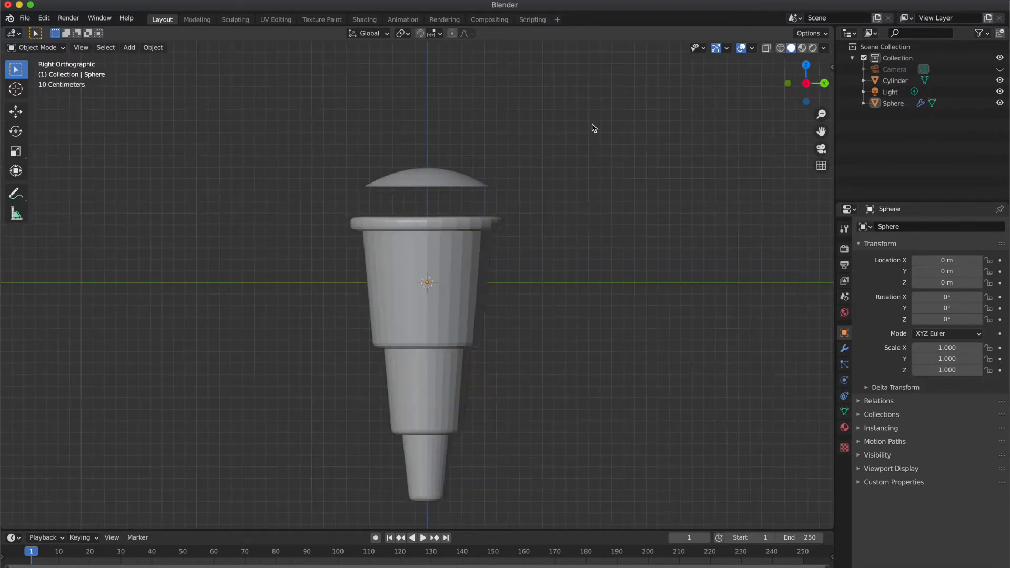
left_click(451, 174)
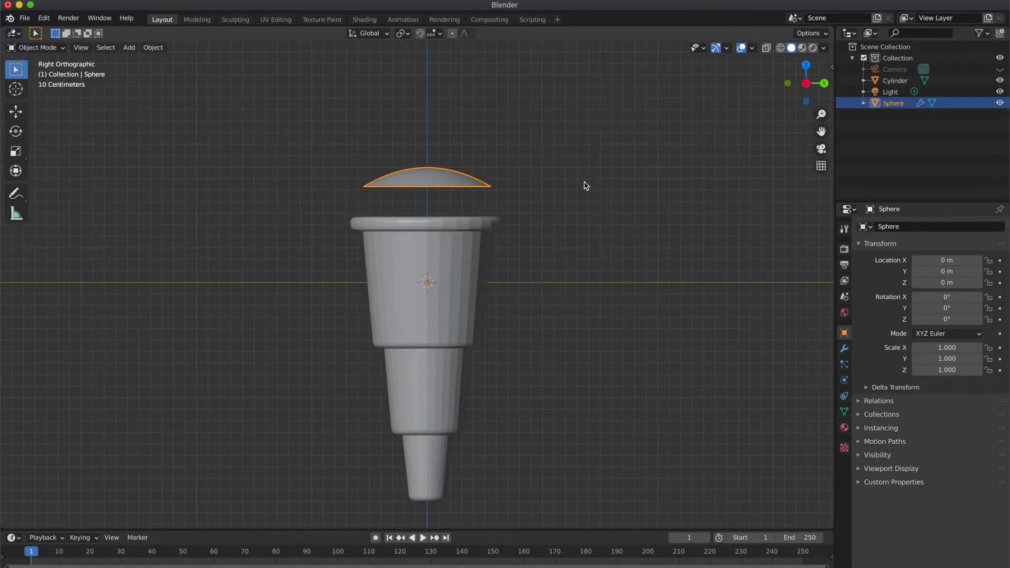
key("g")
key("z")
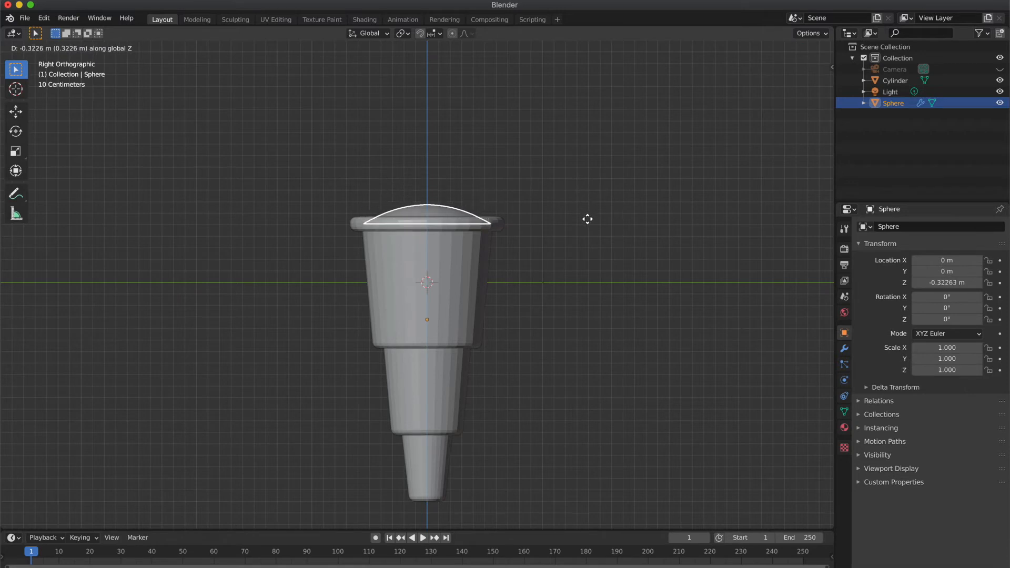
left_click(588, 219)
Lower the dome slightly further into the cylinder's rim along Z, to a Z location of about -0.365 m
scroll(587, 220, "up", 3)
scroll(589, 223, "up", 5)
scroll(589, 223, "down", 5)
key("g")
key("z")
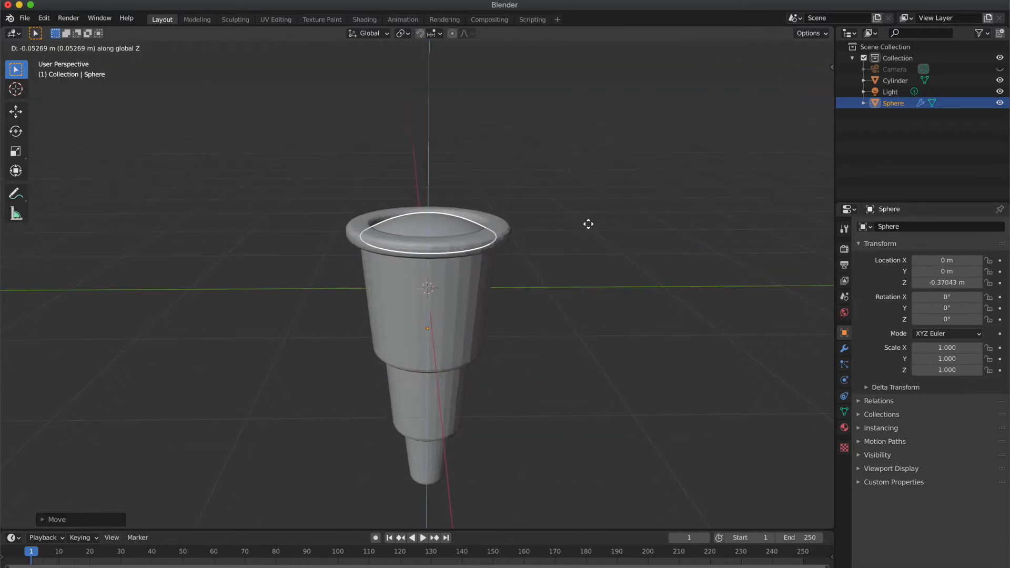
left_click(590, 227)
scroll(590, 227, "up", 5)
scroll(590, 227, "down", 7)
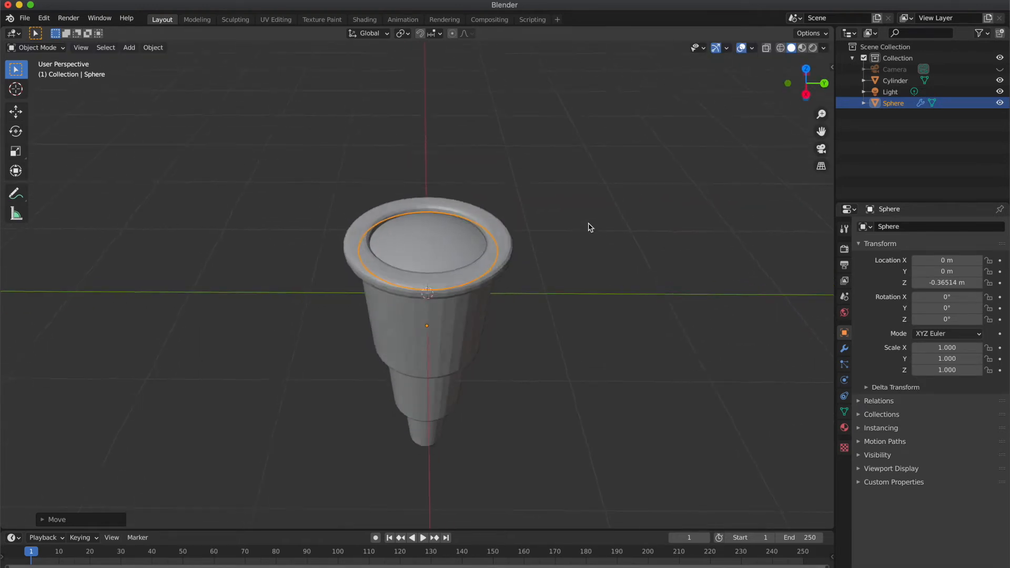
Raise the dome slightly along Z to a Z location of about -0.35 m and deselect it
key("g")
key("z")
left_click(589, 223)
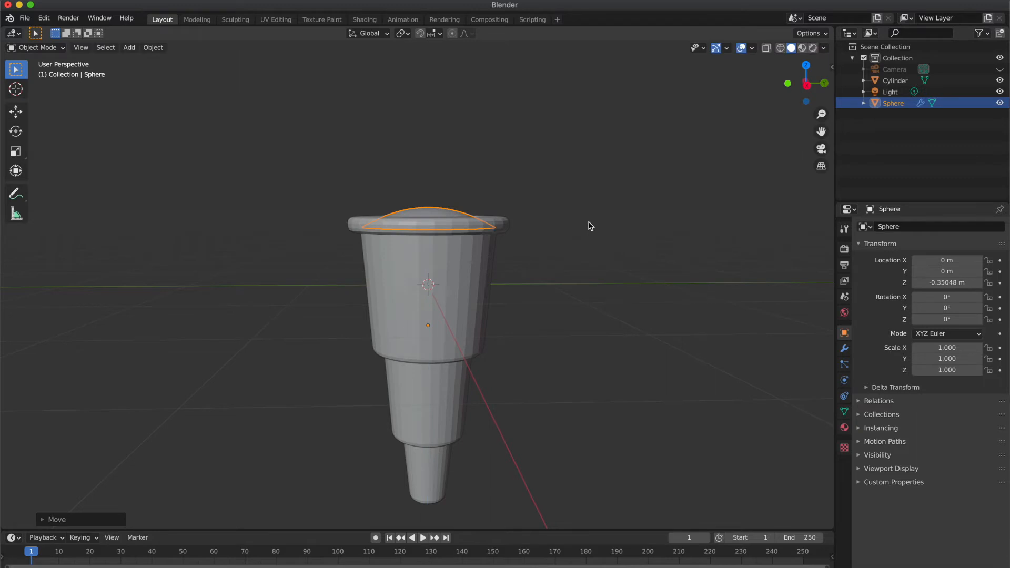
scroll(590, 226, "up", 3)
left_click(590, 226)
scroll(590, 226, "left", 4)
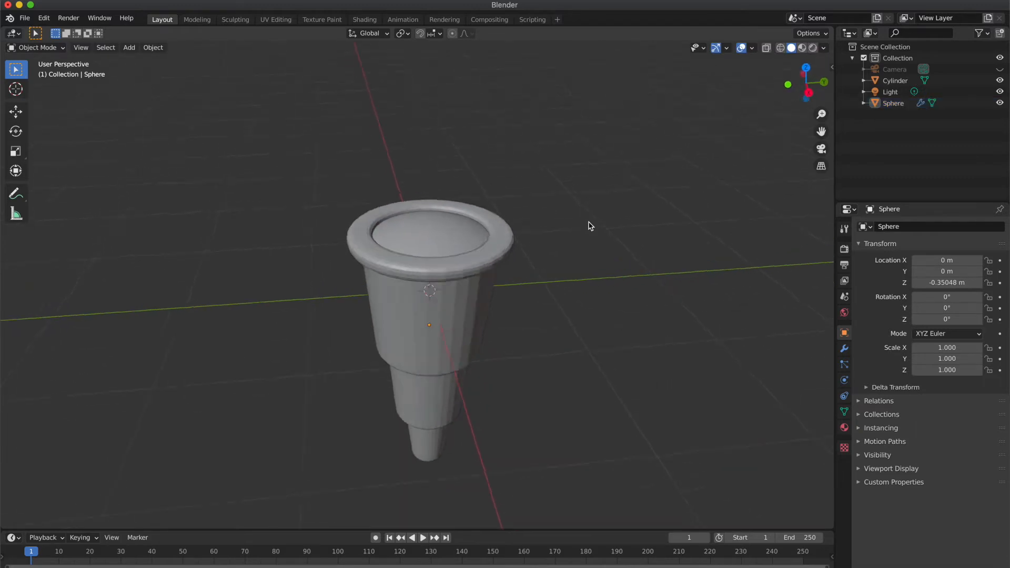
Add a level 2 Subdivision Surface modifier to the cylinder, deselect it and inspect the smoothed shape
left_click(505, 248)
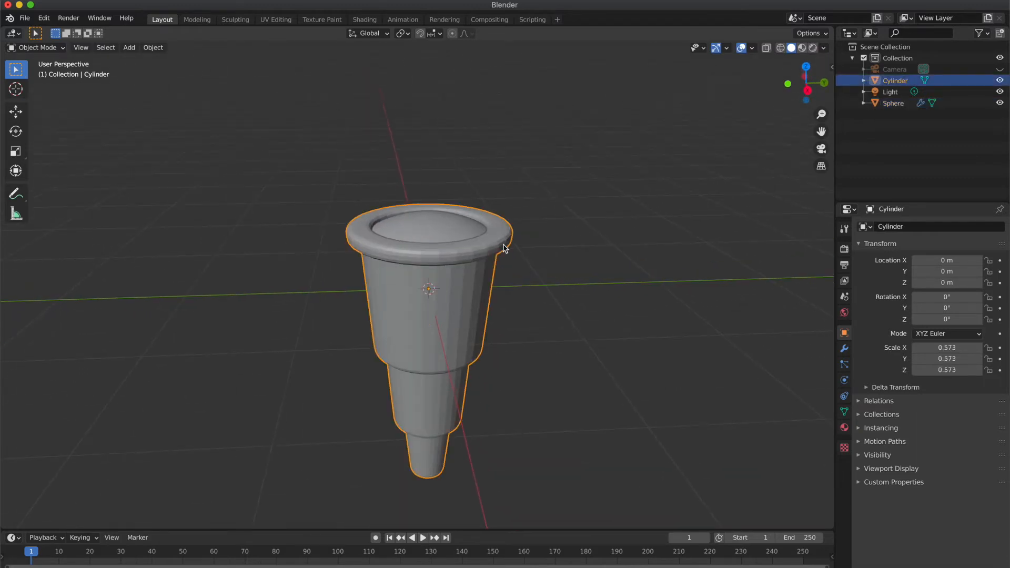
key("ctrl+2")
scroll(503, 248, "down", 4)
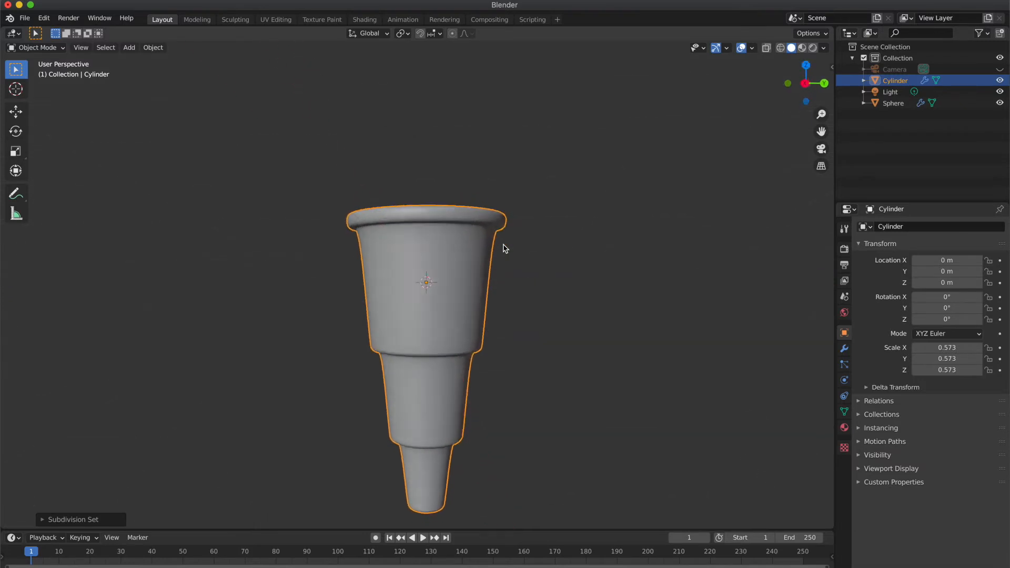
scroll(504, 248, "up", 5)
left_click(578, 223)
scroll(578, 223, "down", 3)
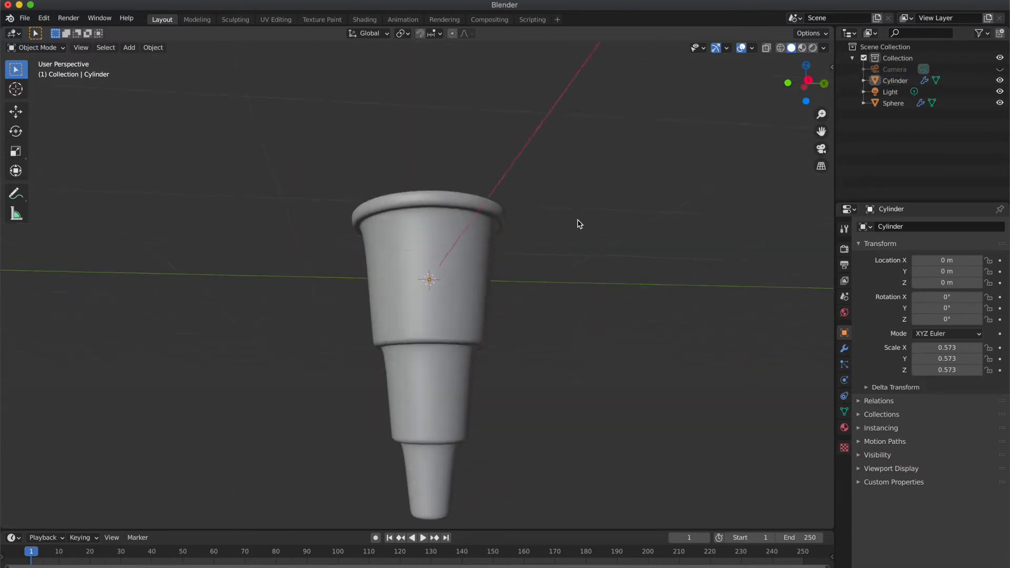
scroll(579, 224, "up", 3)
scroll(578, 223, "down", 4)
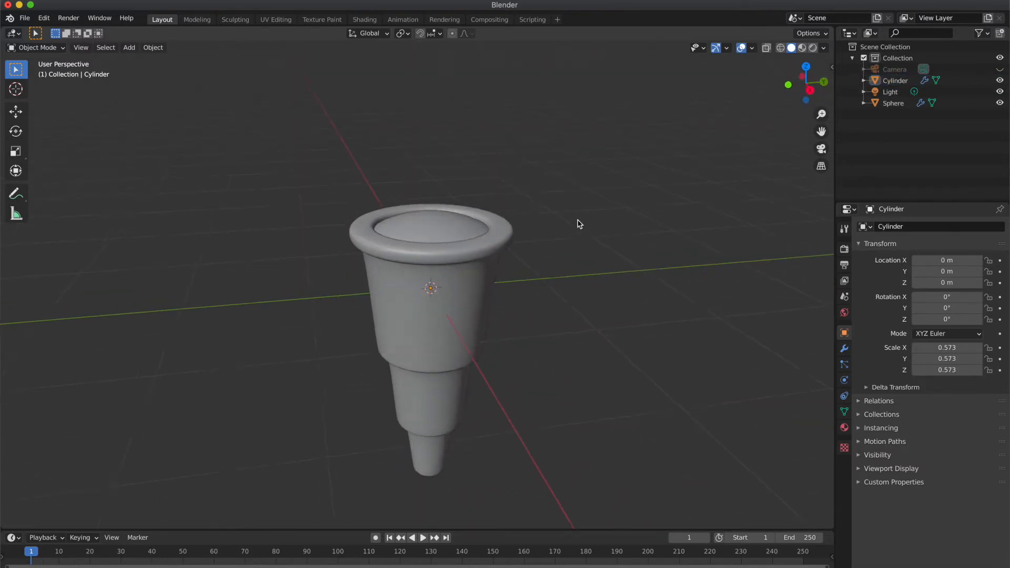
Look through the camera and set the output Resolution X to 1080 px for a square frame
left_click(821, 149)
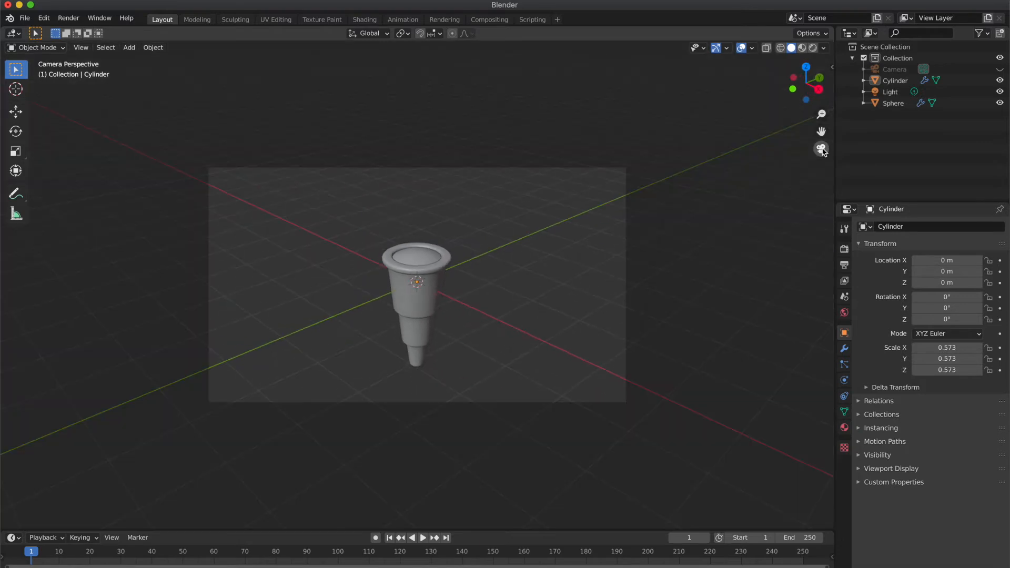
left_click(844, 249)
left_click(844, 264)
left_click(943, 242)
type("108")
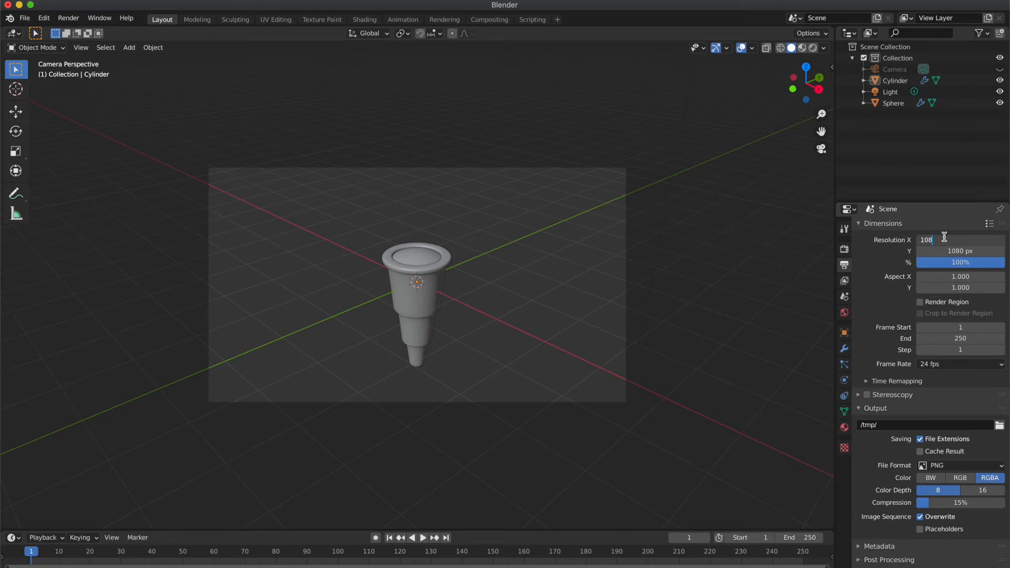
type("0")
key("Return")
Select the cylinder and the dome together and move them up along Z to near the camera frame's upper edge
left_click(440, 294)
left_click(429, 271, "shift")
key("g")
key("z")
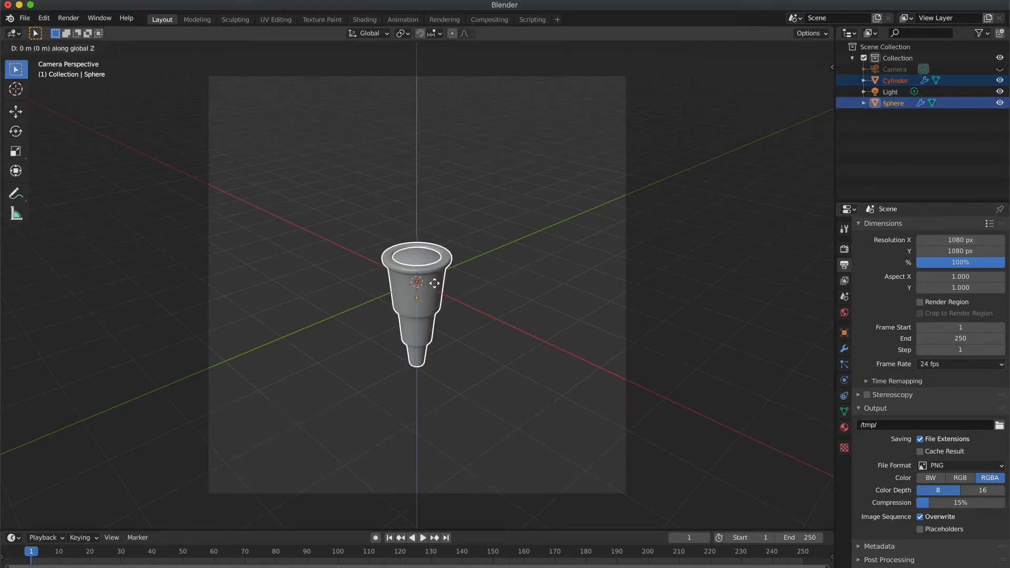
left_click(420, 134)
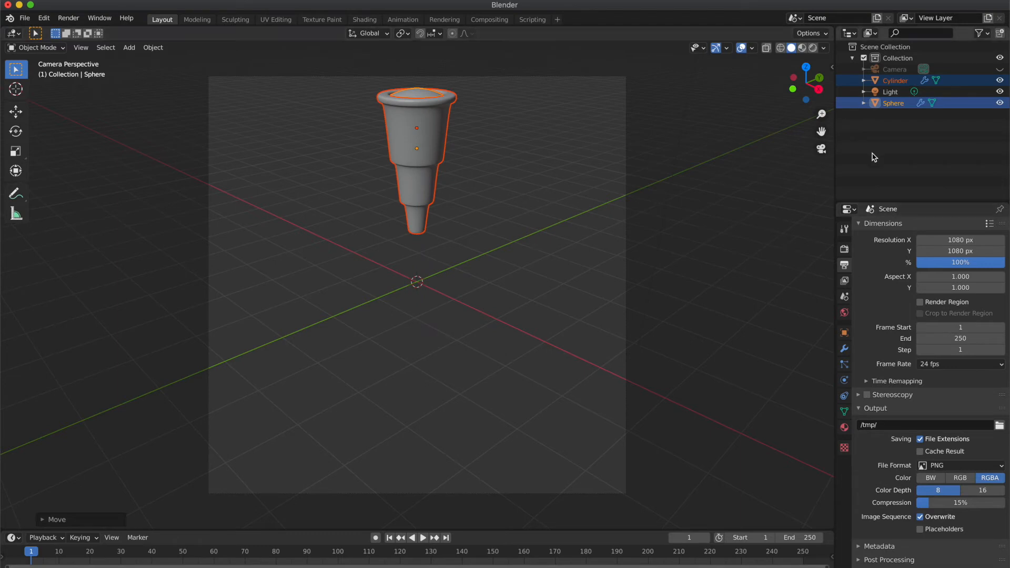
Unhide the camera and set its lens to Orthographic with a scale of 6 and a Y shift of 0.320
left_click(1002, 69)
left_click(999, 69)
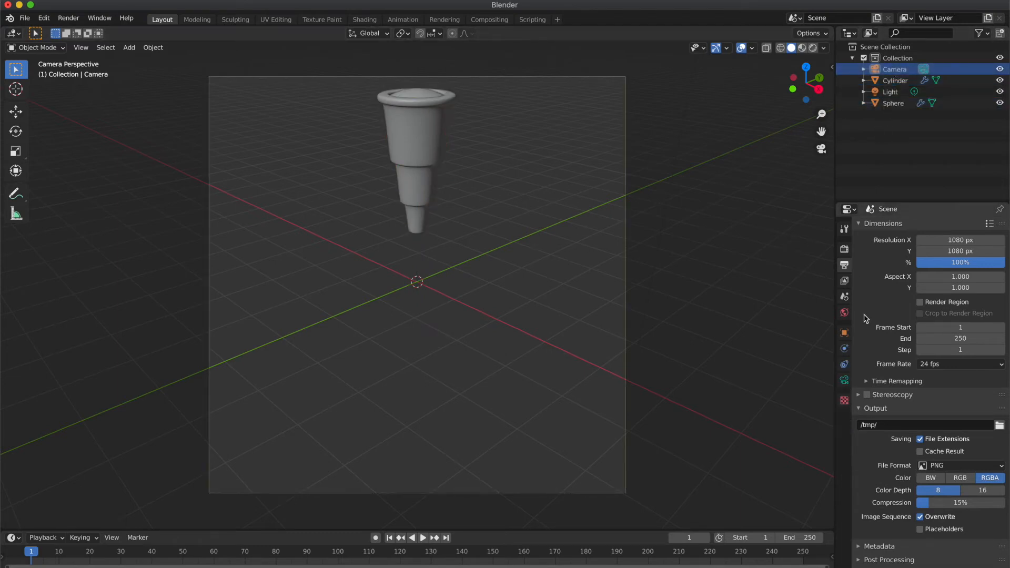
left_click(844, 380)
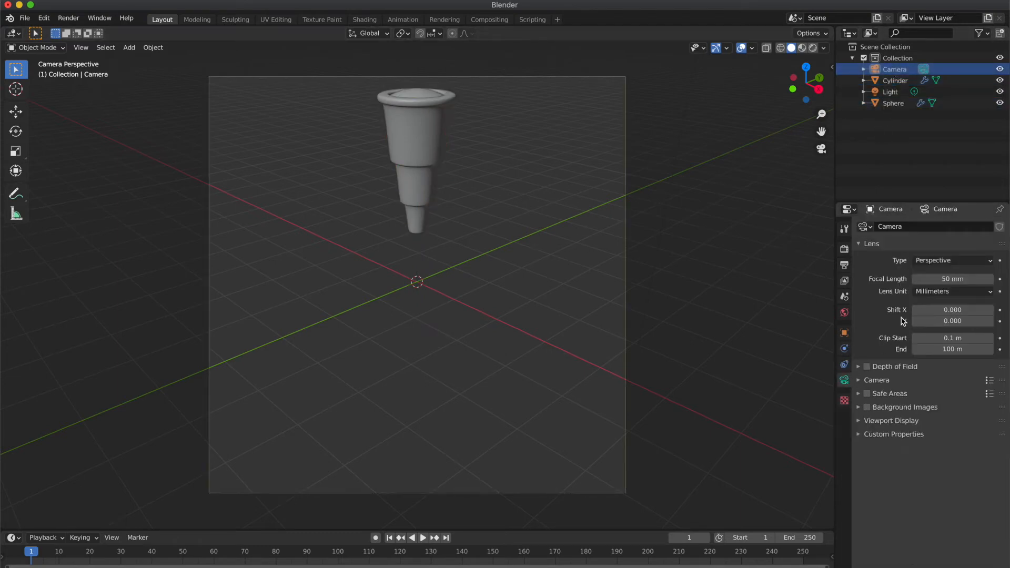
left_click(931, 258)
left_click(935, 282)
left_click(948, 278)
type("6")
key("Return")
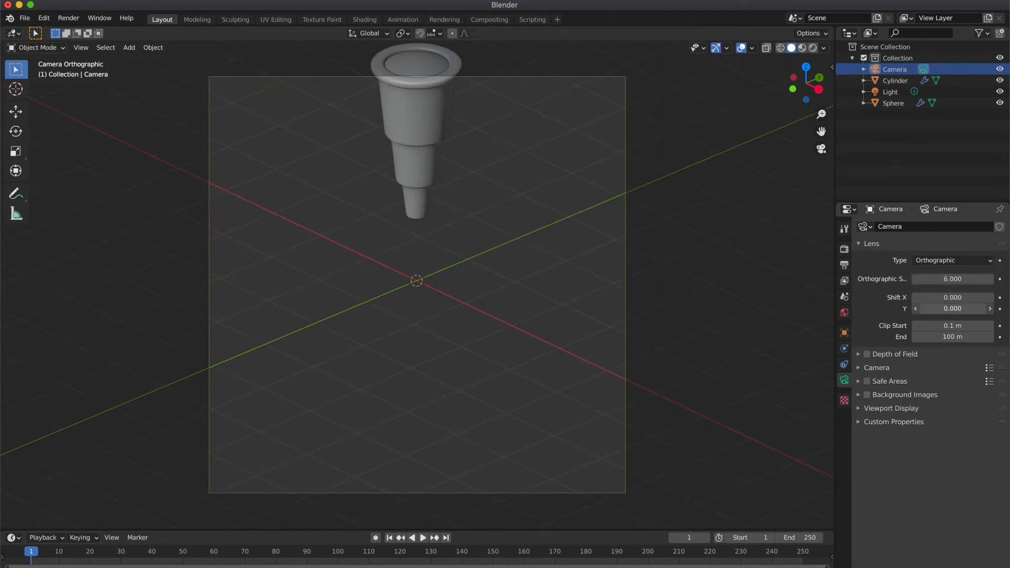
left_click_drag(952, 309, 972, 309)
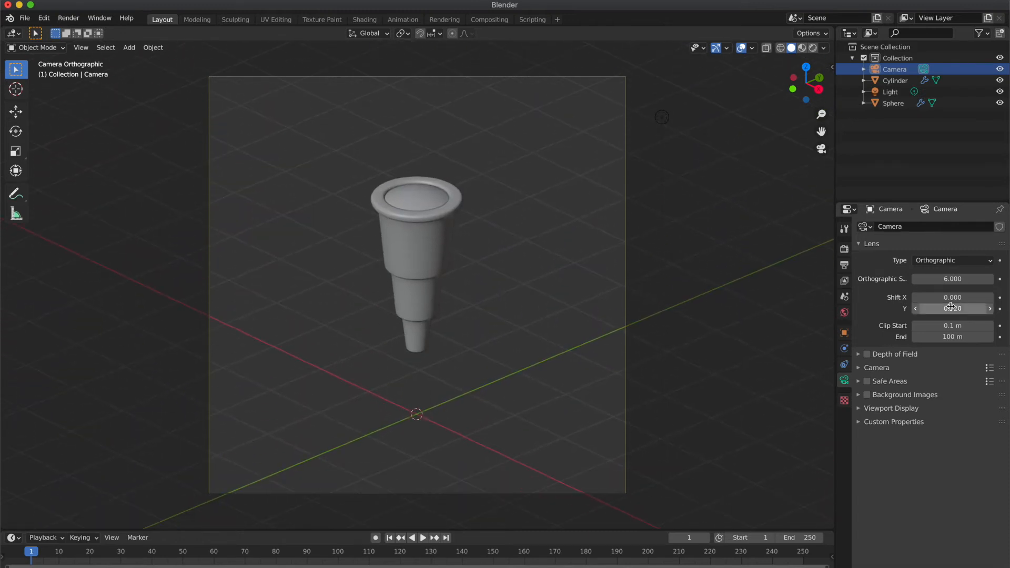
Add a plane at the origin and scale it up about 11 times as a ground filling the camera frame
key("shift+a")
mouse_move(534, 329)
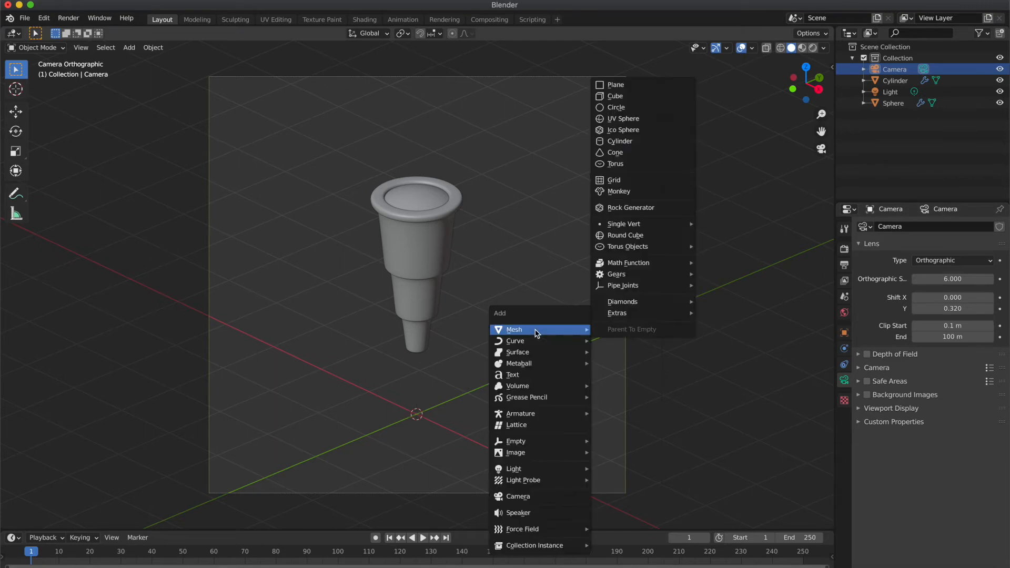
left_click(606, 84)
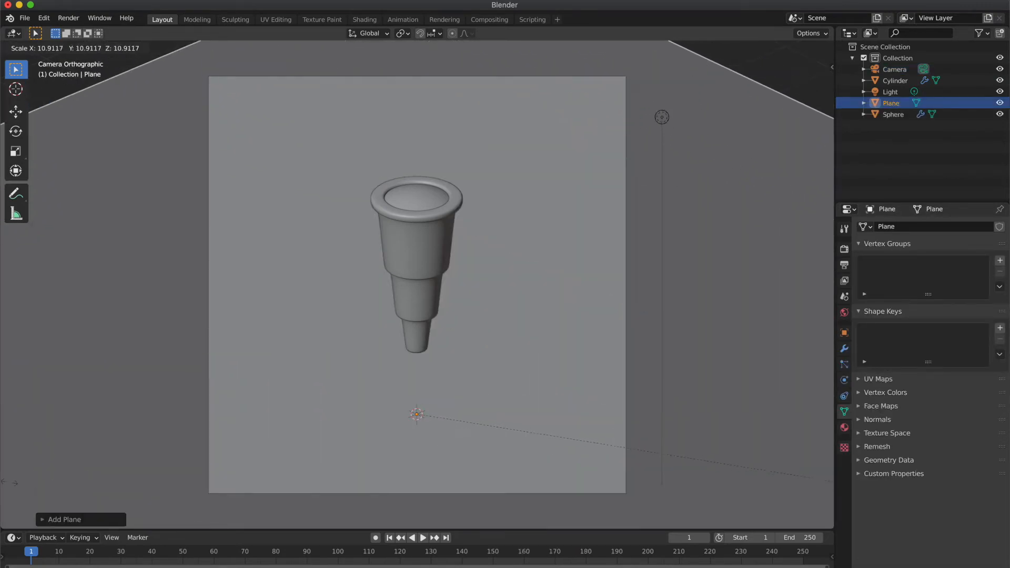
left_click(2, 471)
Change the light to an Area light with a power of 3000 W and deselect it
scroll(289, 336, "down", 4)
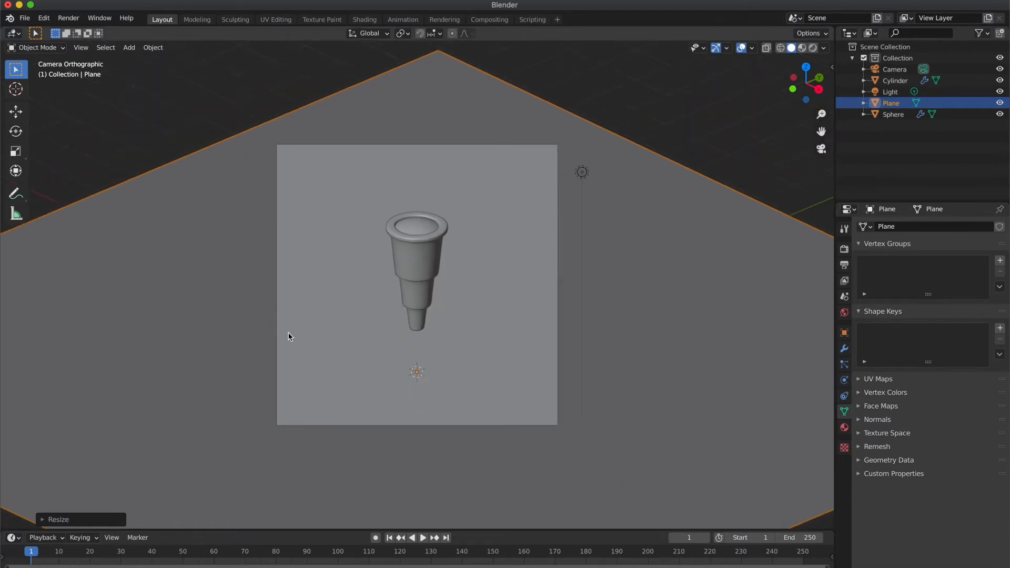
left_click(538, 203)
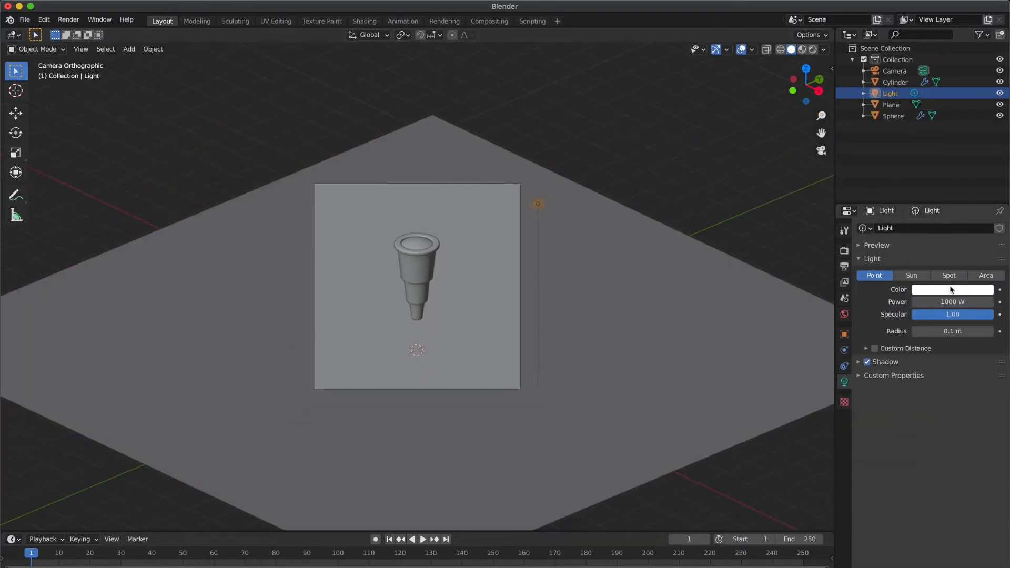
left_click(983, 275)
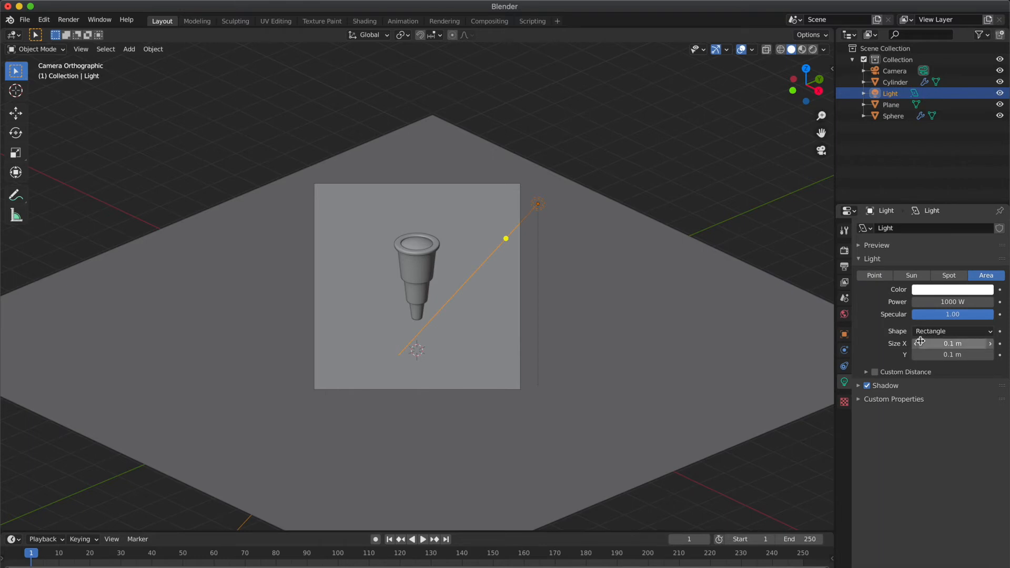
left_click(951, 302)
type("3")
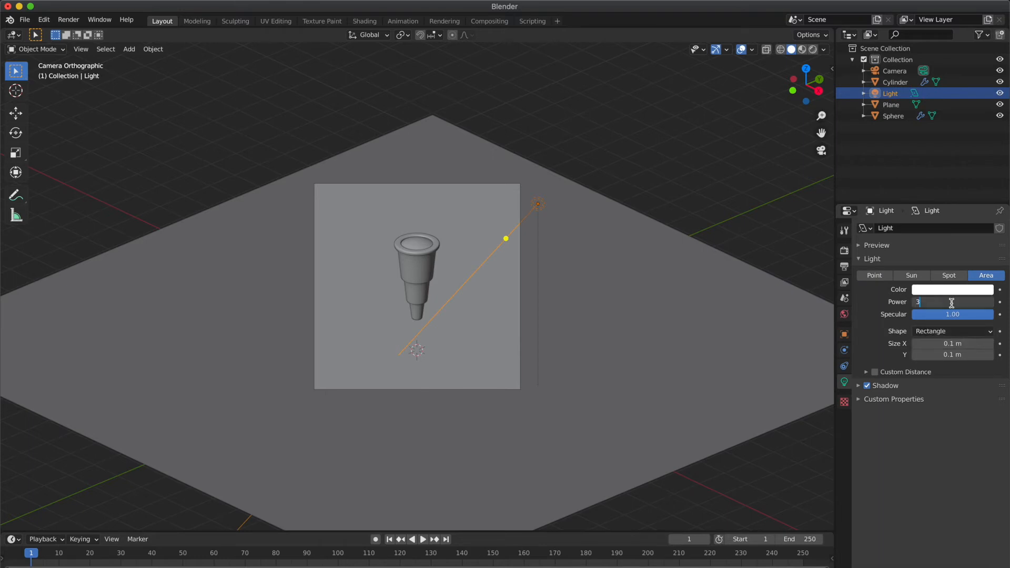
type("000")
key("Return")
left_click(670, 179)
Switch the viewport to rendered shading and give the ground plane a new material named Ground
left_click(610, 279)
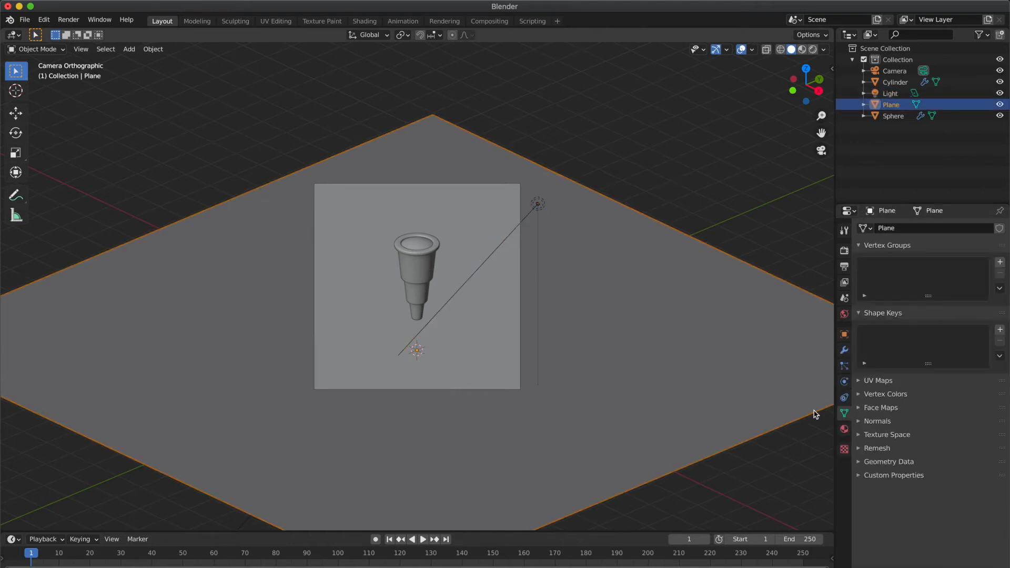
left_click(812, 50)
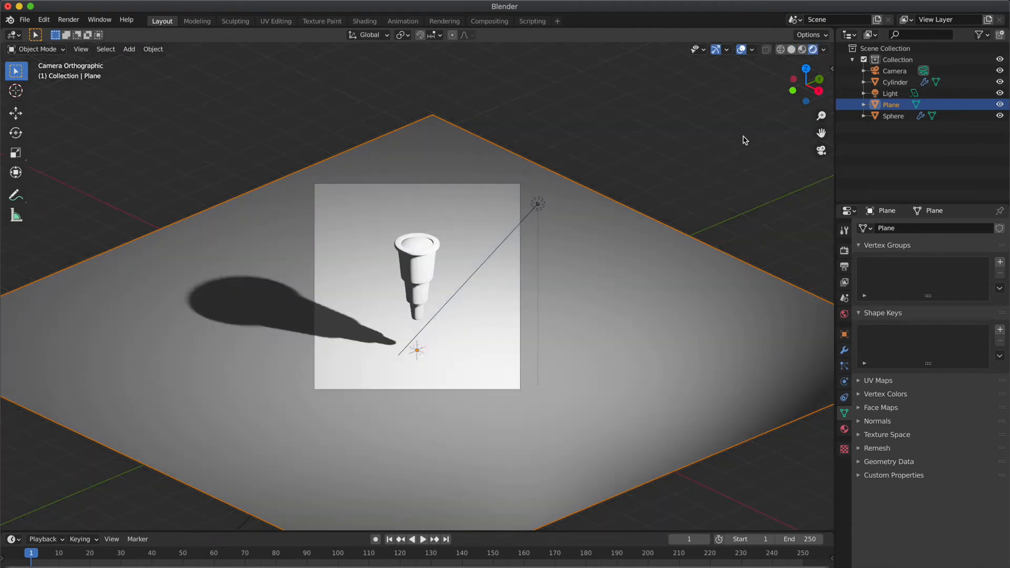
left_click(843, 429)
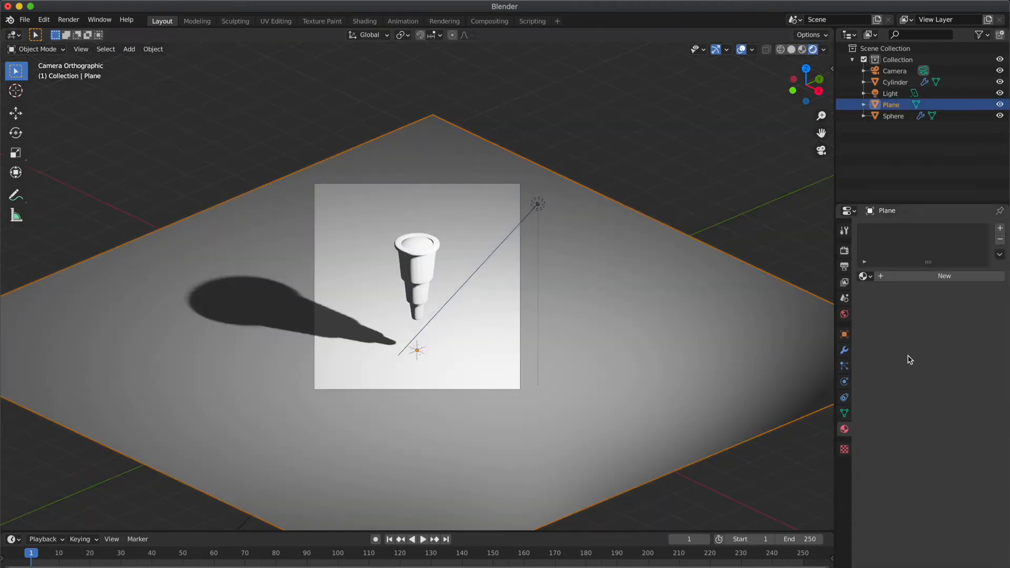
left_click(924, 282)
double_click(901, 231)
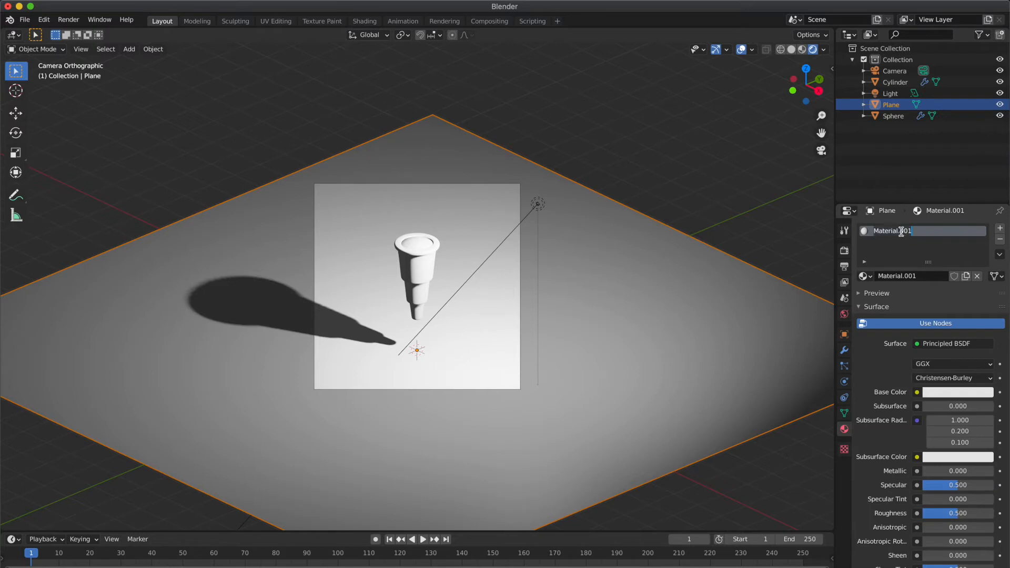
type("Ground")
key("Return")
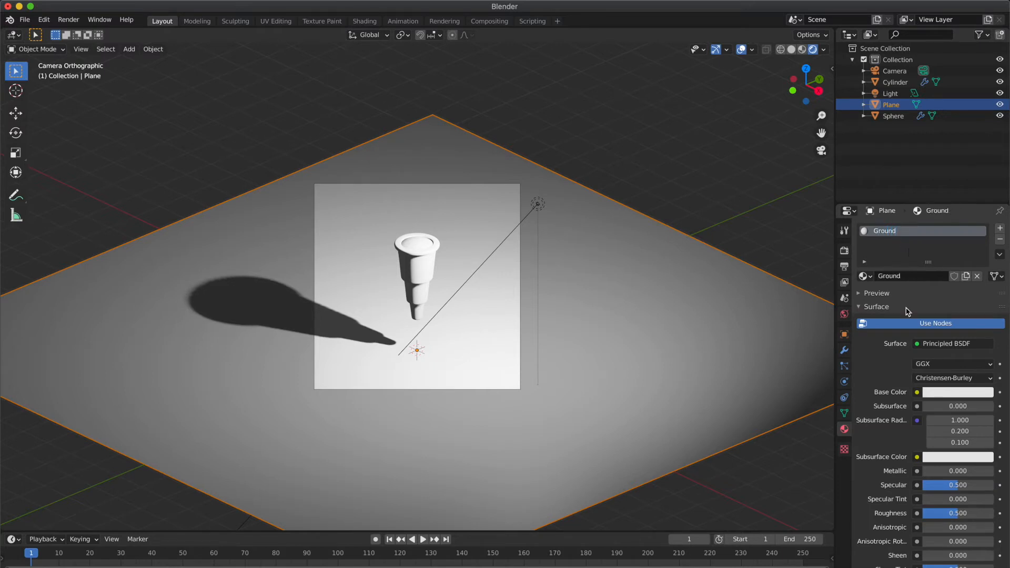
Set the Ground material's base colour to purple with hue 0.703 and saturation 0.502, and deselect the plane
left_click(941, 393)
left_click_drag(937, 300, 924, 299)
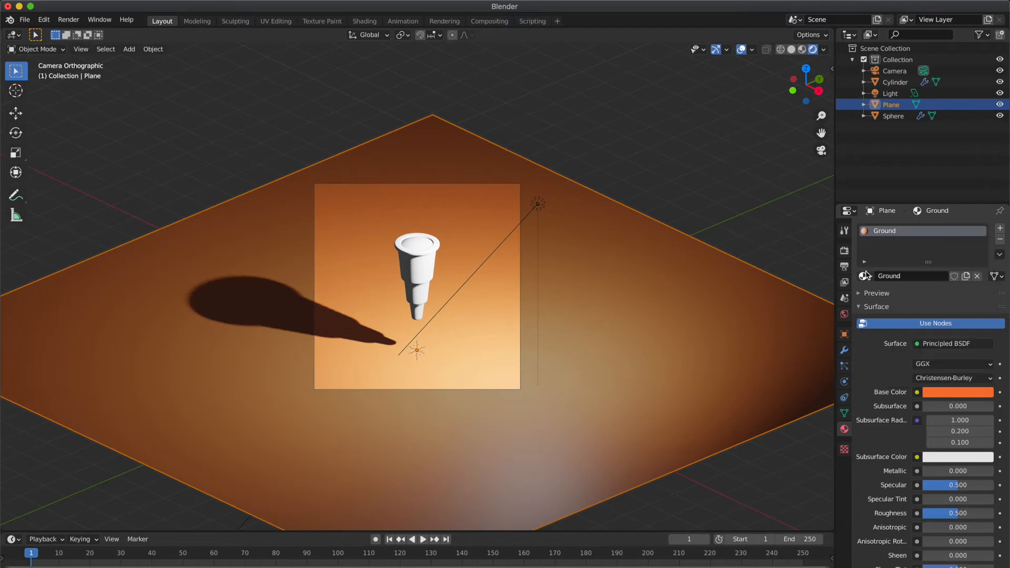
left_click(948, 393)
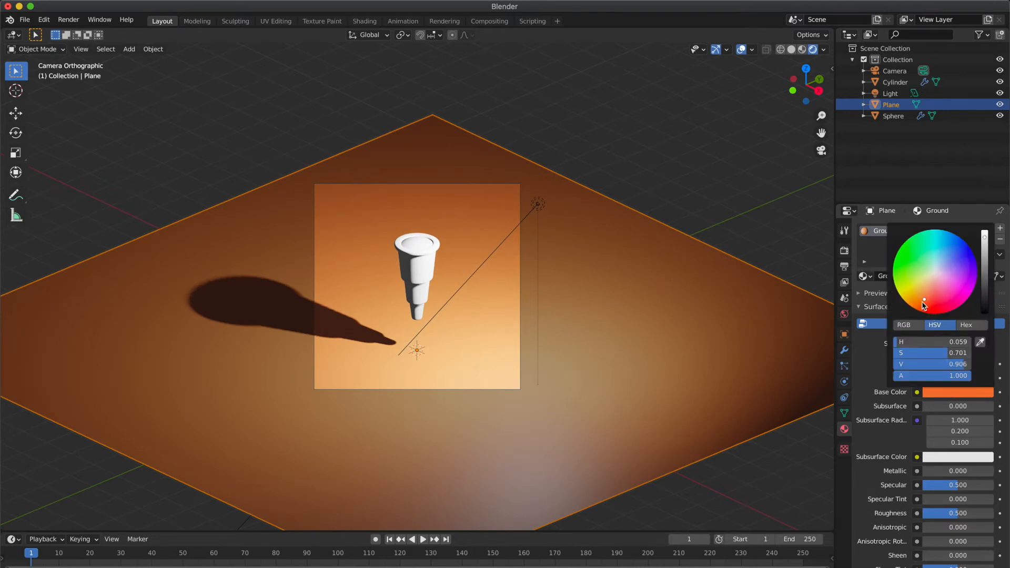
left_click_drag(944, 272, 956, 266)
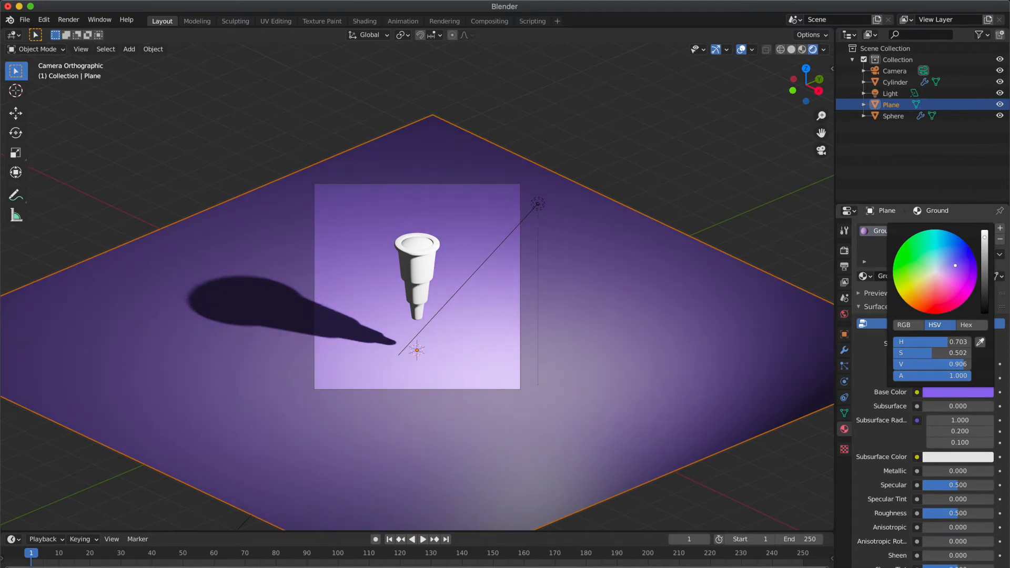
key("alt+a")
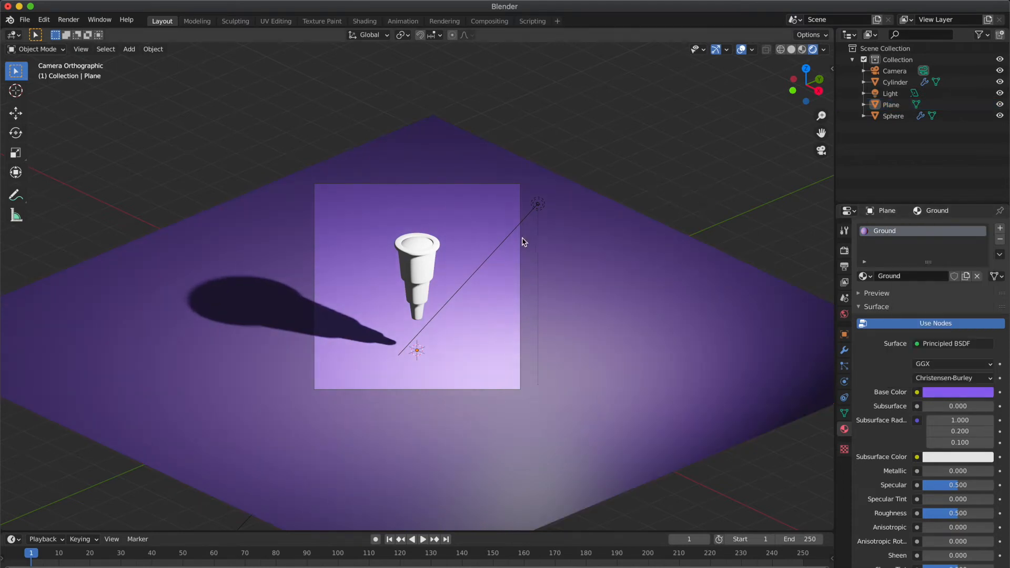
Give the cylinder a new material named Telescope with a golden-orange base colour, hue 0.104 and saturation 0.789
left_click(419, 271)
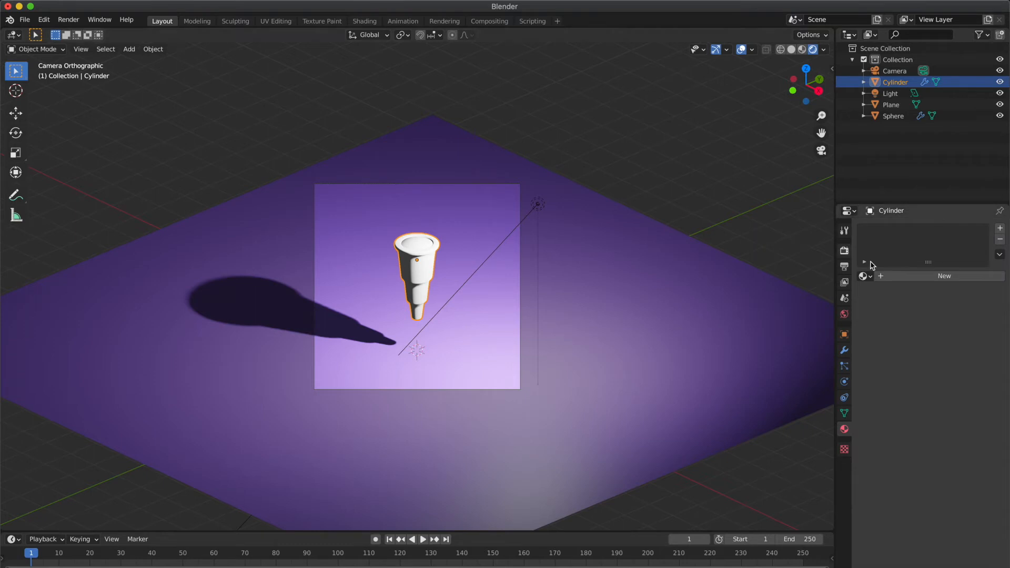
left_click(904, 277)
double_click(899, 231)
type("Telescope")
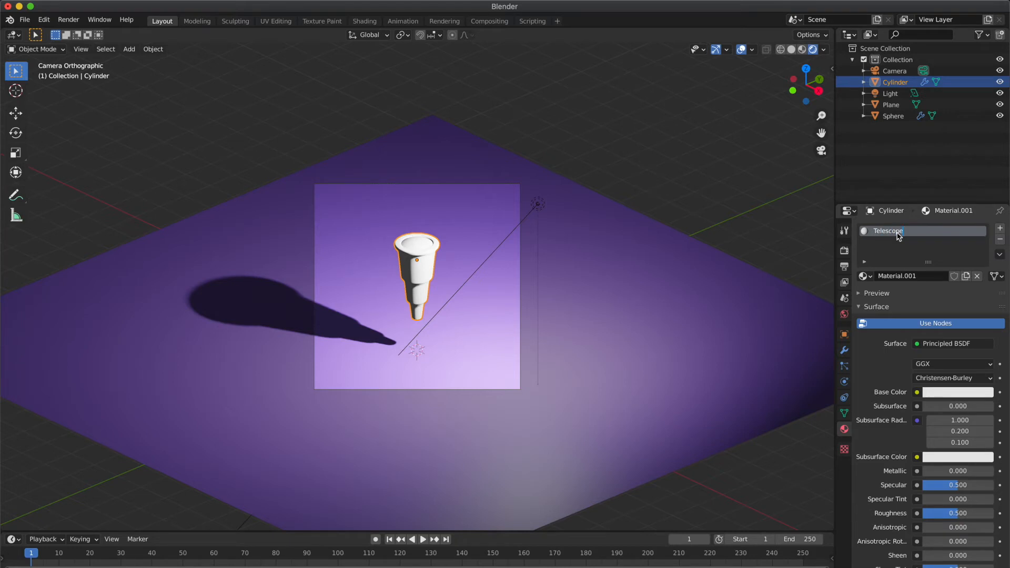
key("Return")
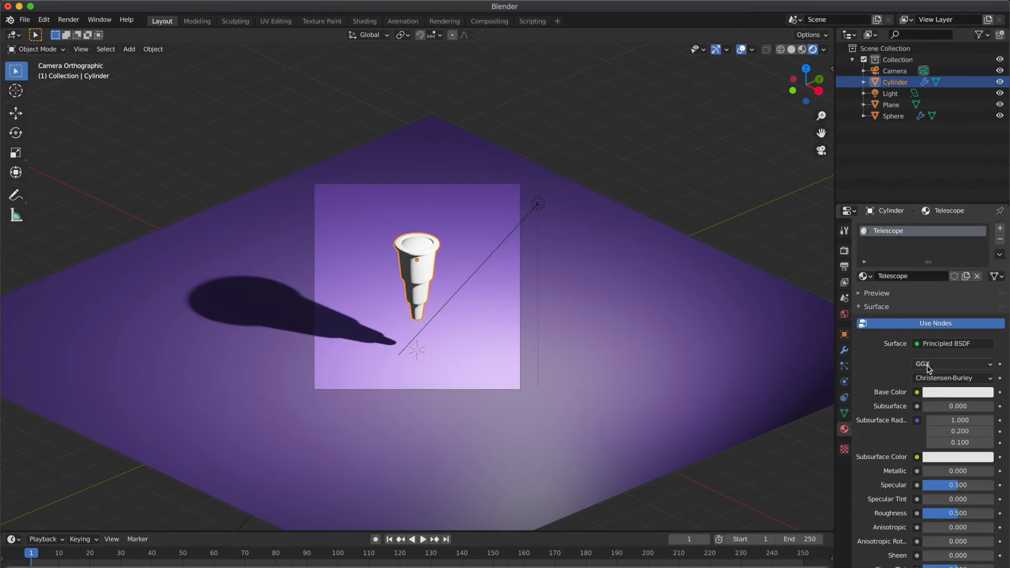
left_click(946, 393)
left_click_drag(921, 293, 916, 296)
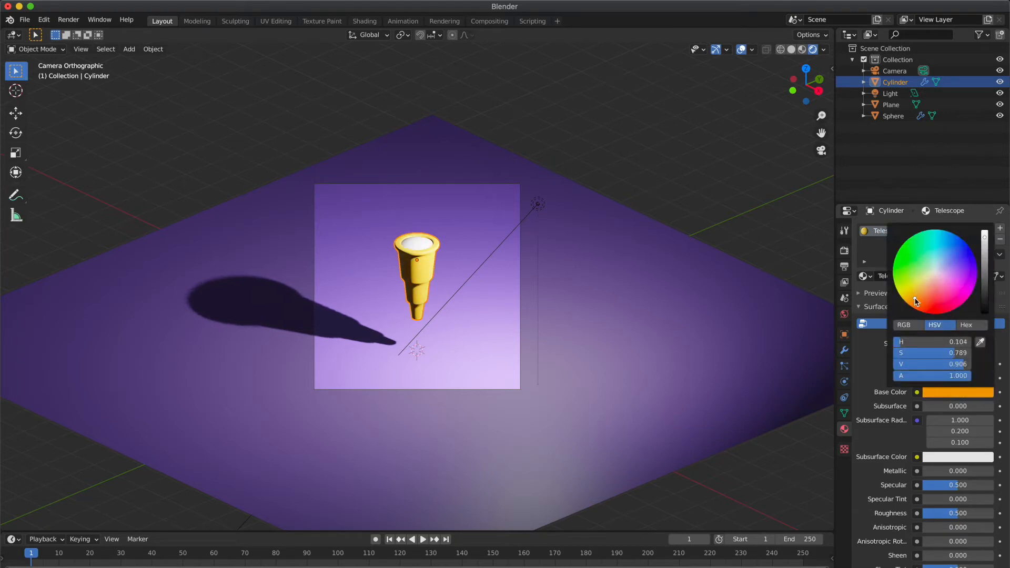
Set the Telescope material's roughness to 1.000 and check the Ground material's settings against it
left_click(422, 244)
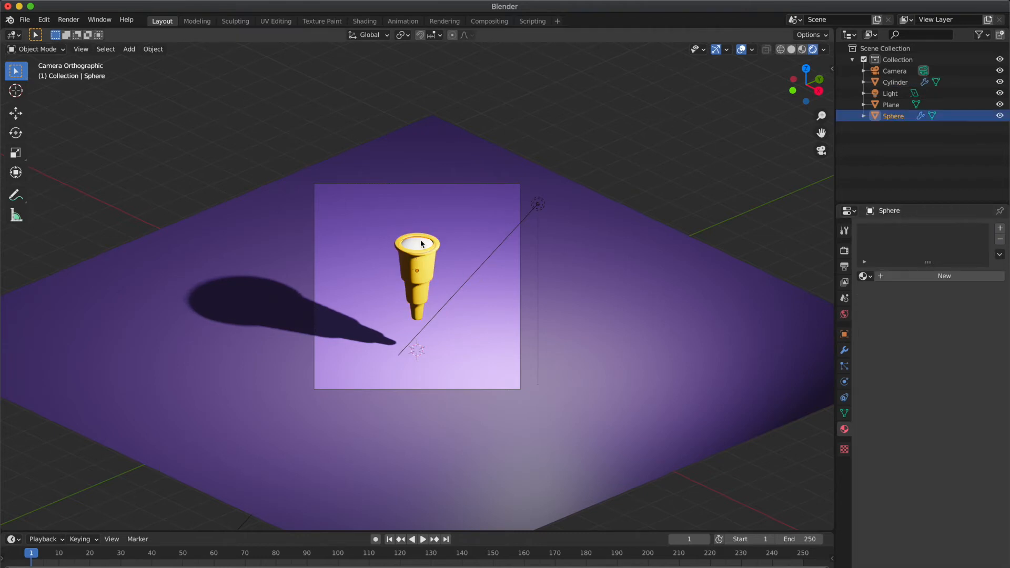
left_click(426, 260)
scroll(935, 449, "down", 1)
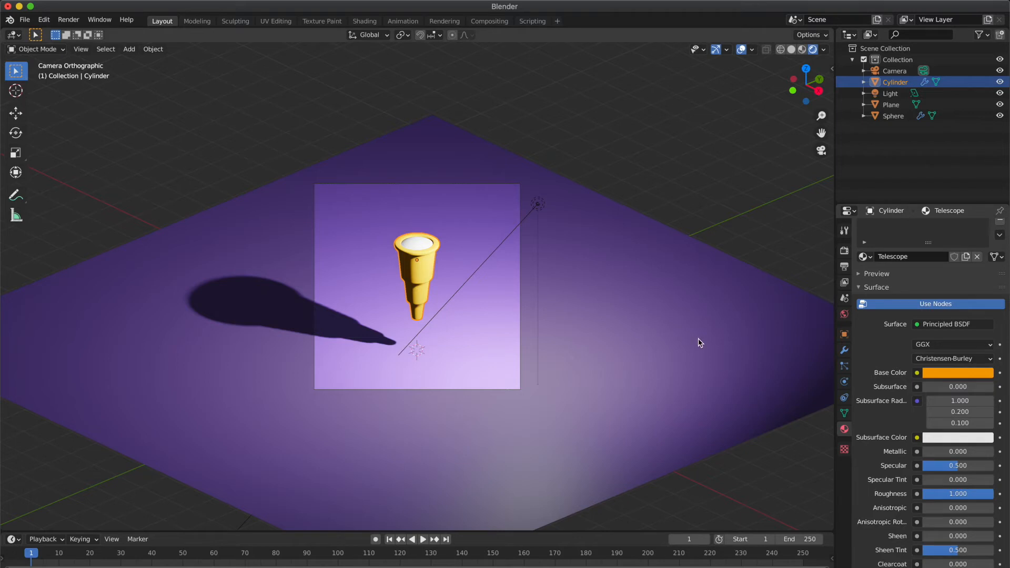
left_click(615, 268)
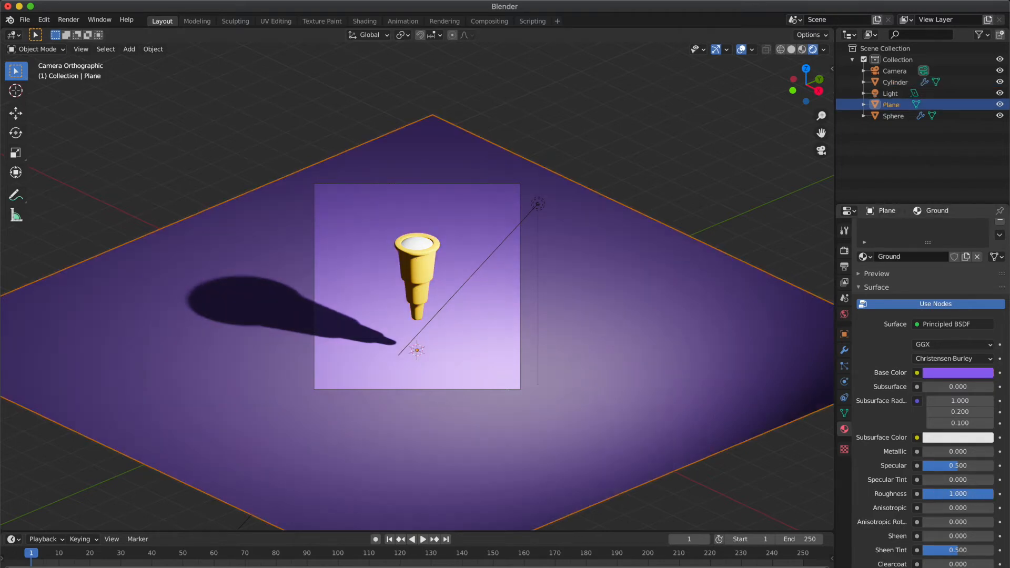
left_click(686, 182)
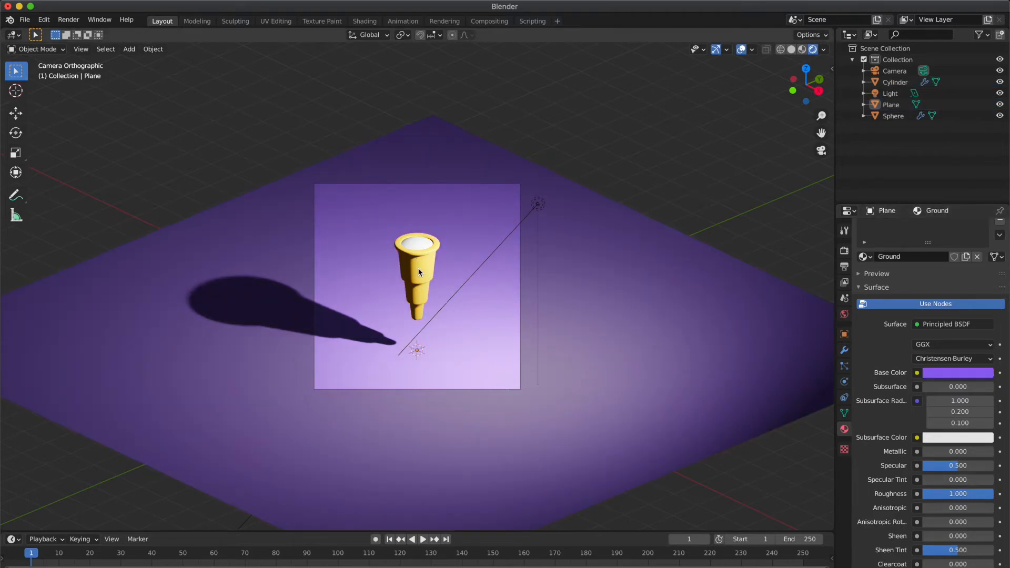
left_click(419, 272)
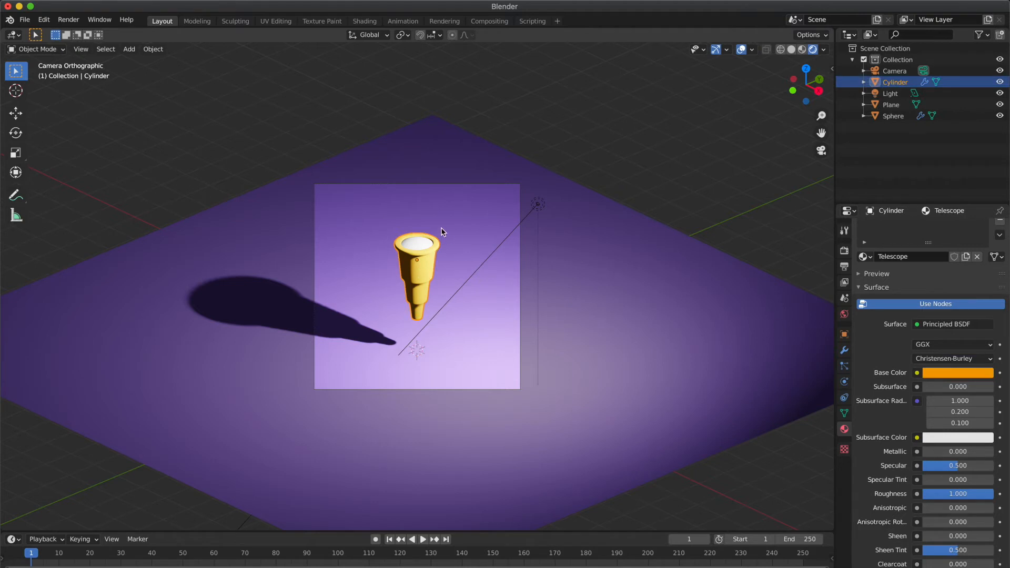
Give the dome lens a new material named Lens
left_click(420, 243)
left_click(905, 278)
double_click(898, 230)
type("Lens")
key("Return")
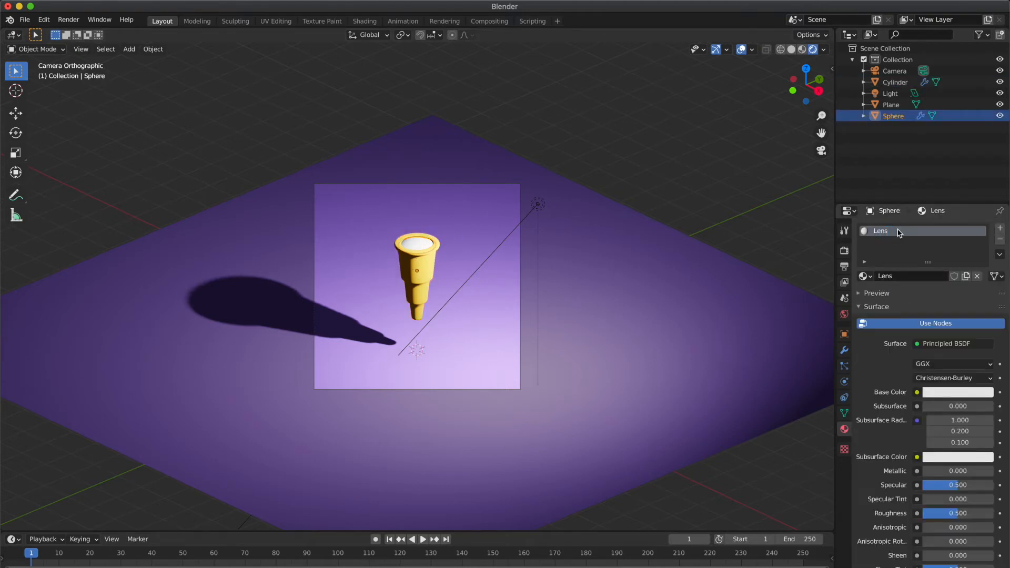
Set the Lens material's base colour to a very dark blue with value 0.080
left_click(941, 396)
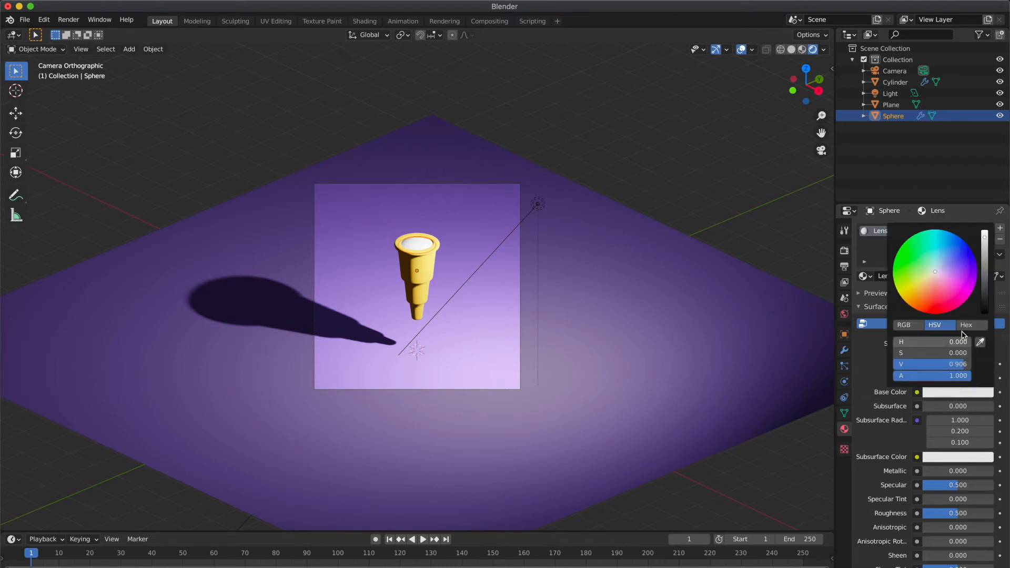
left_click(984, 307)
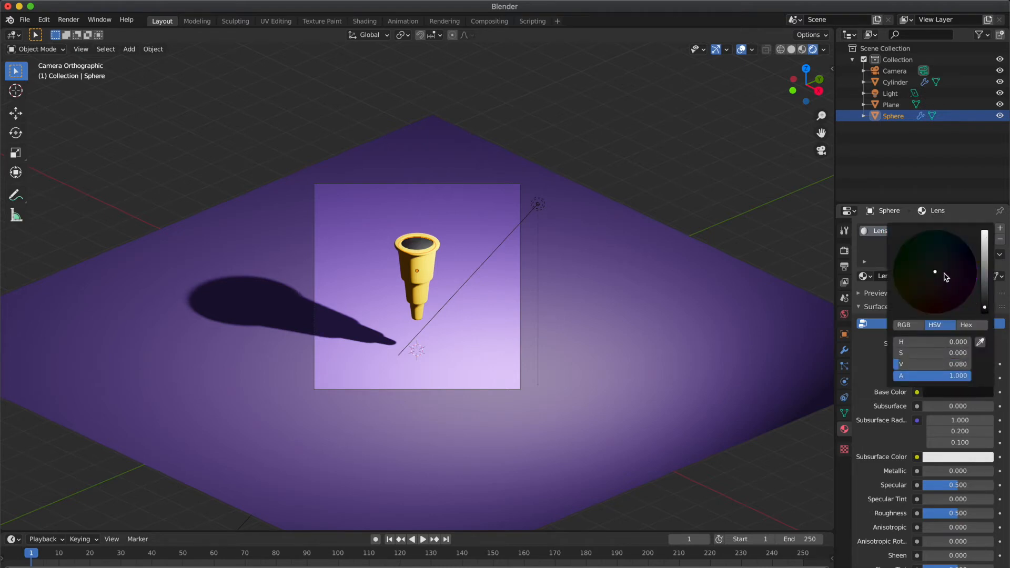
left_click(948, 267)
left_click(952, 264)
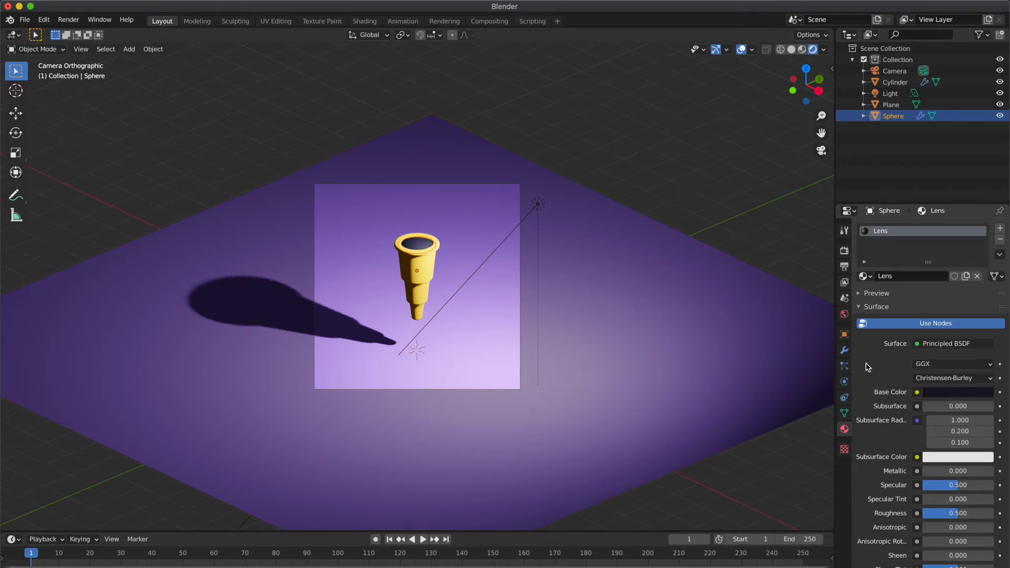
Set the Lens material's roughness to 0 and its transmission to 0.8
left_click_drag(942, 511, 925, 516)
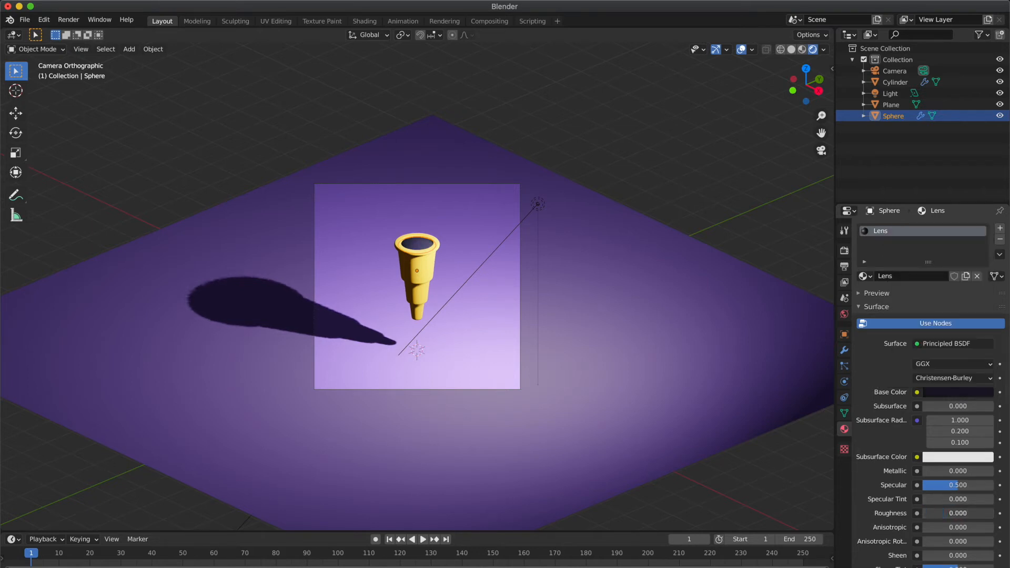
scroll(924, 516, "down", 5)
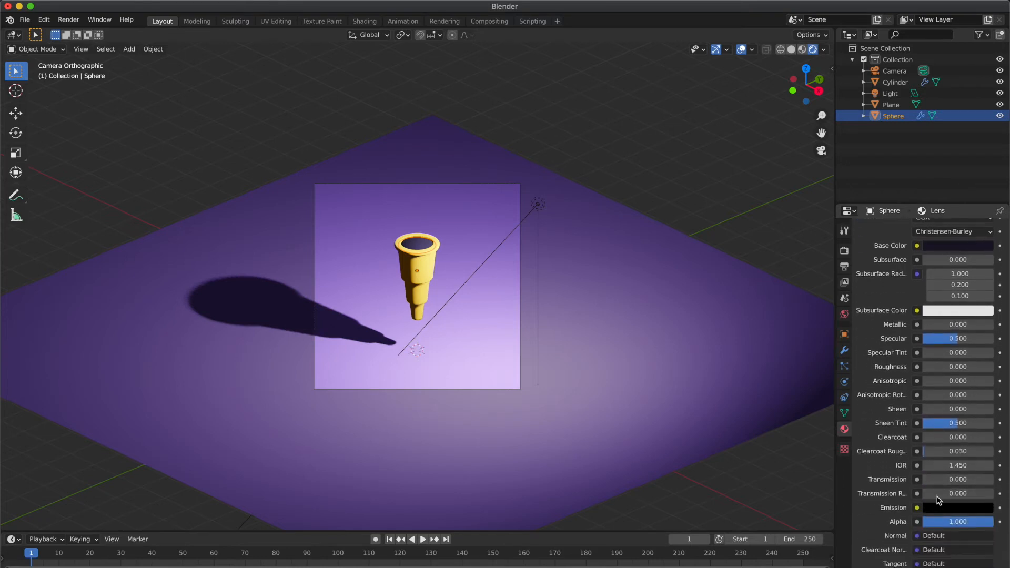
left_click_drag(951, 479, 958, 479)
left_click(958, 479)
type("0")
type(".6")
key("Return")
left_click(959, 480)
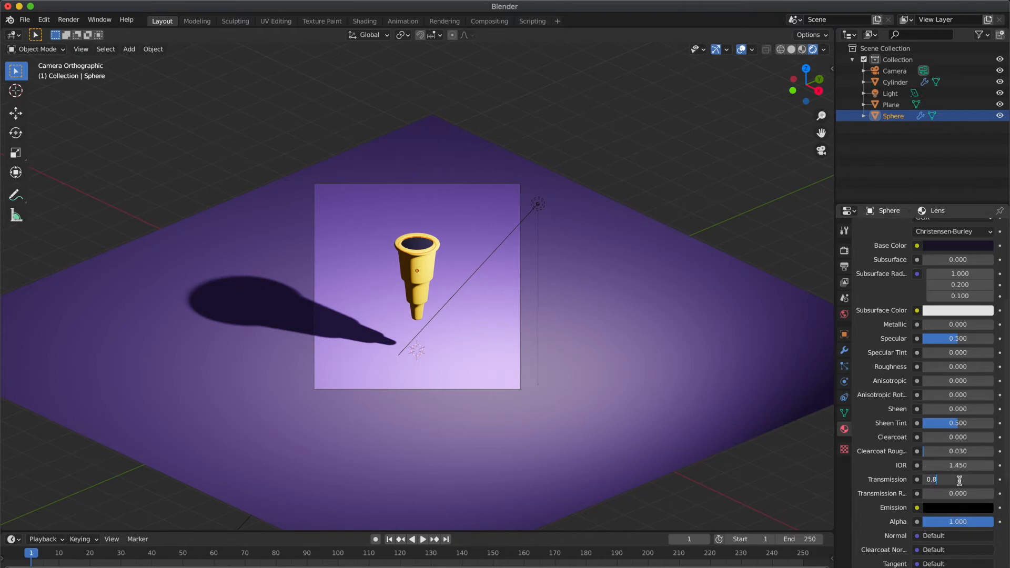
type("0.8")
key("Return")
Join the telescope cylinder and the lens into one object and scale it down slightly
left_click(657, 128)
left_click(428, 277)
left_click(426, 246, "shift")
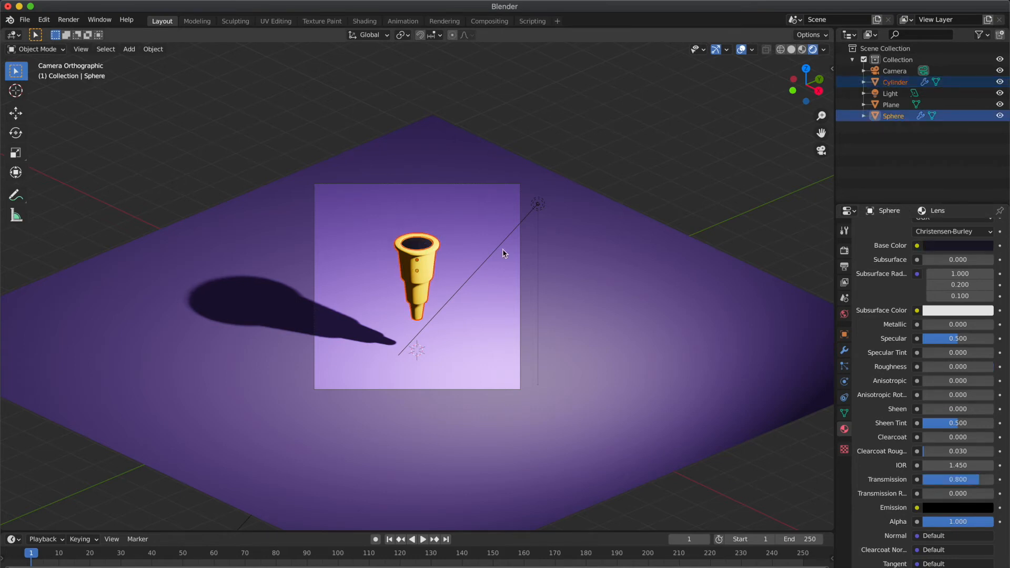
key("ctrl+j")
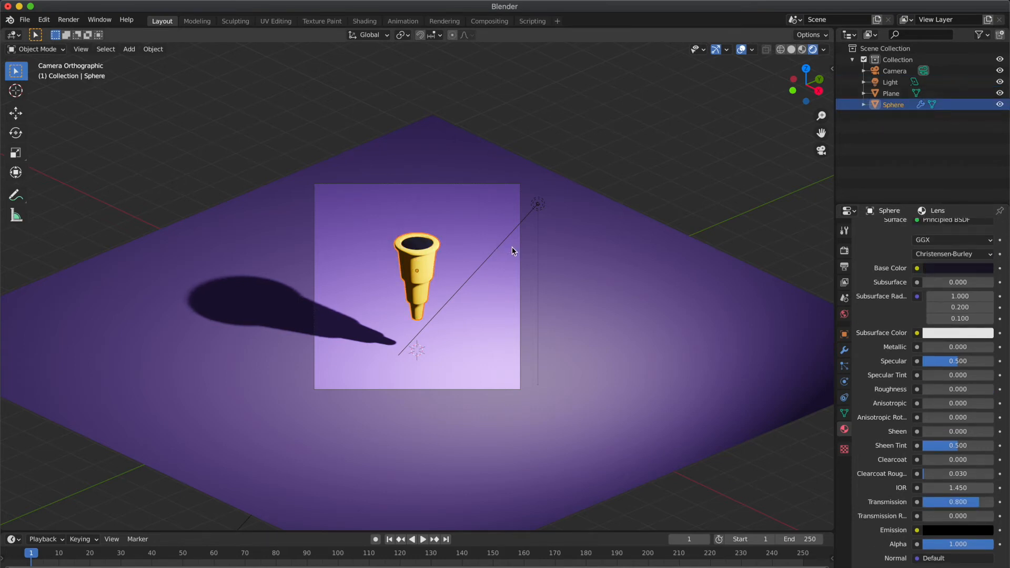
key("s")
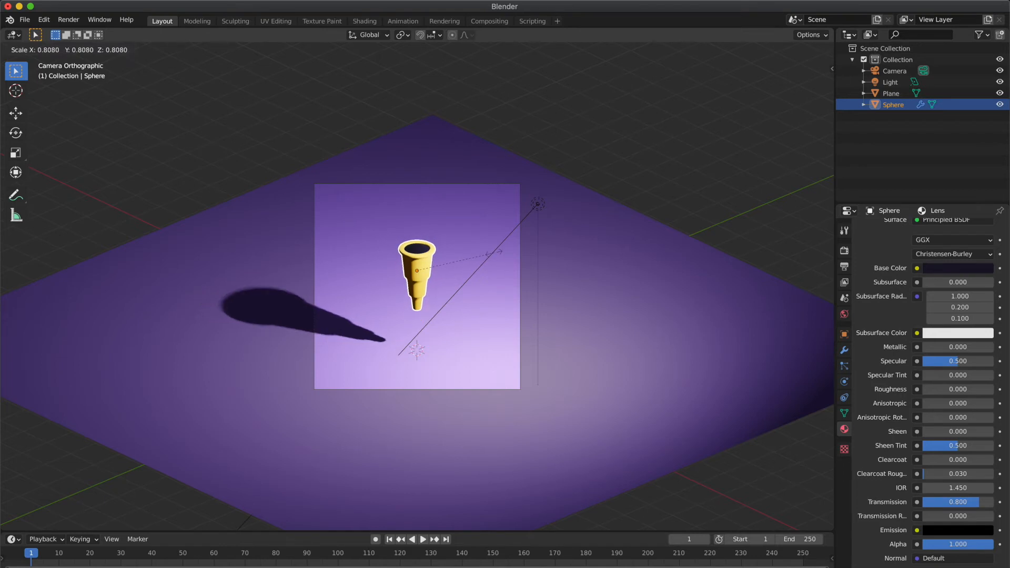
left_click(500, 253)
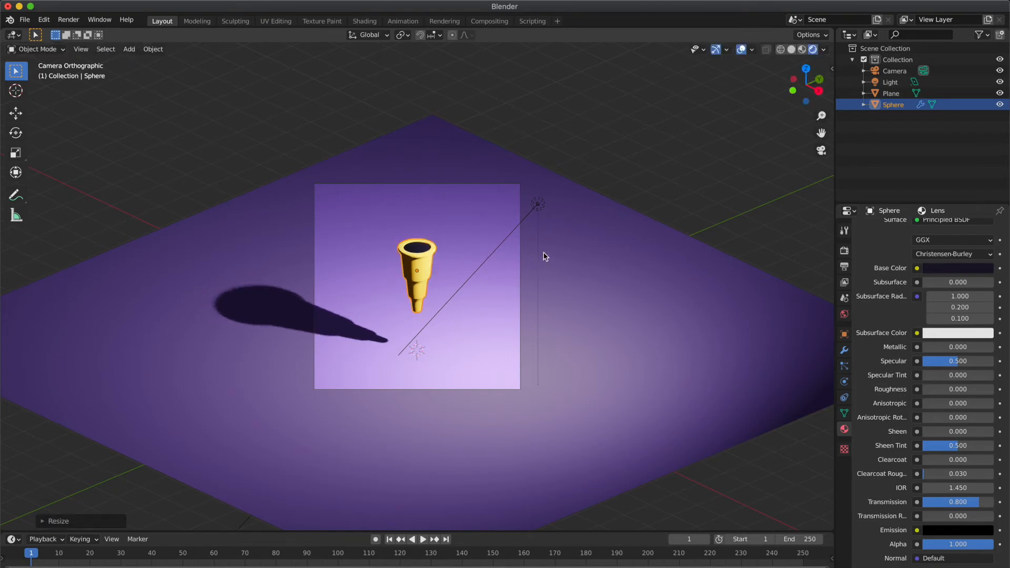
Enlarge the area light in two scalings, the second by about 5.4, and finish by shrinking it slightly
left_click(537, 204)
key("s")
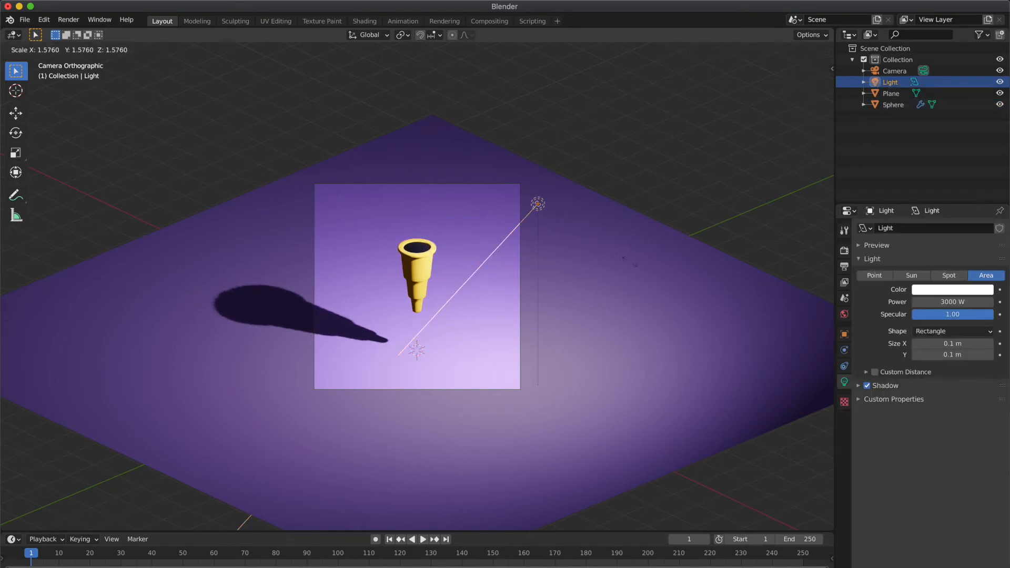
left_click(631, 286)
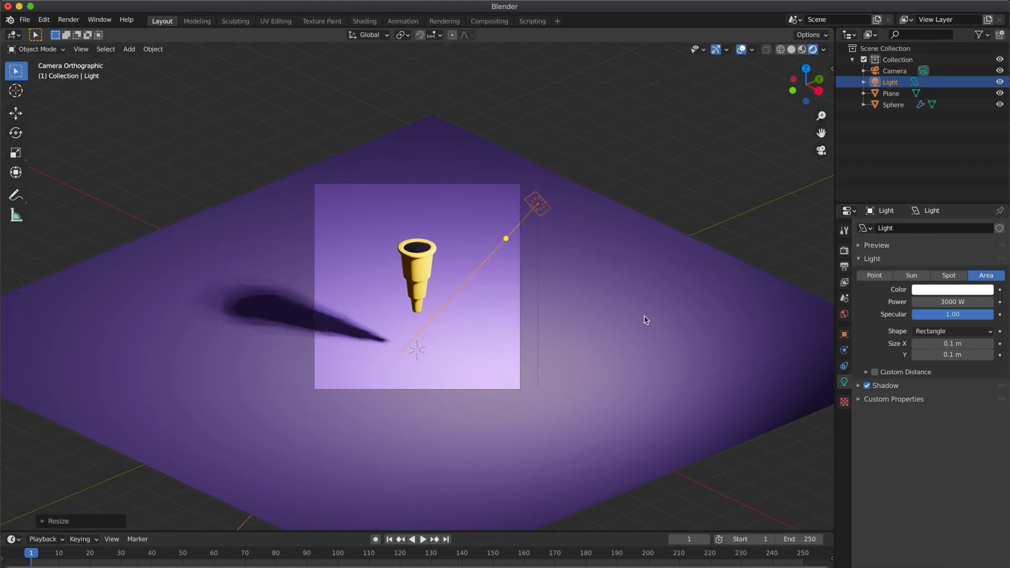
key("s")
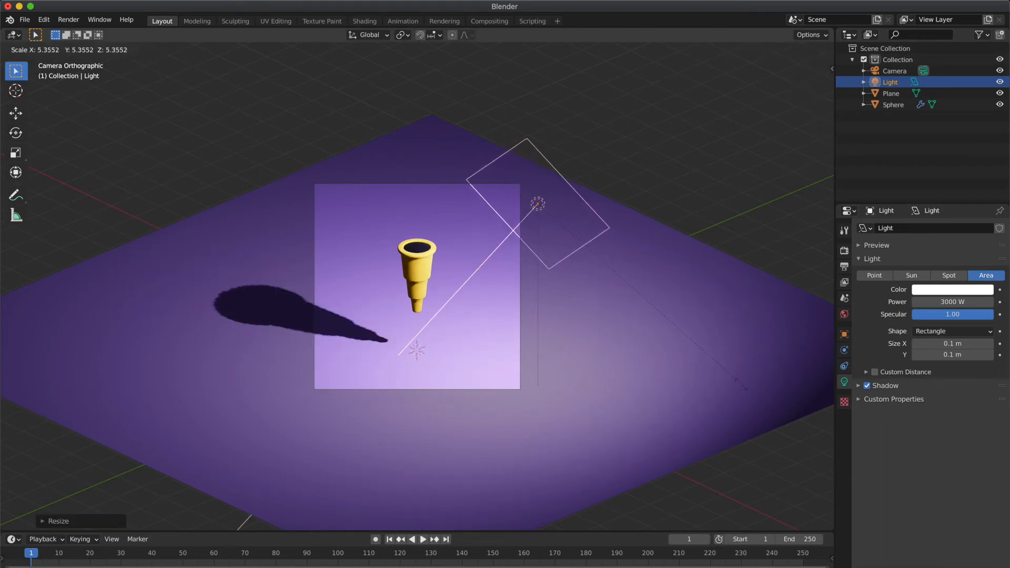
left_click(735, 378)
left_click(697, 203)
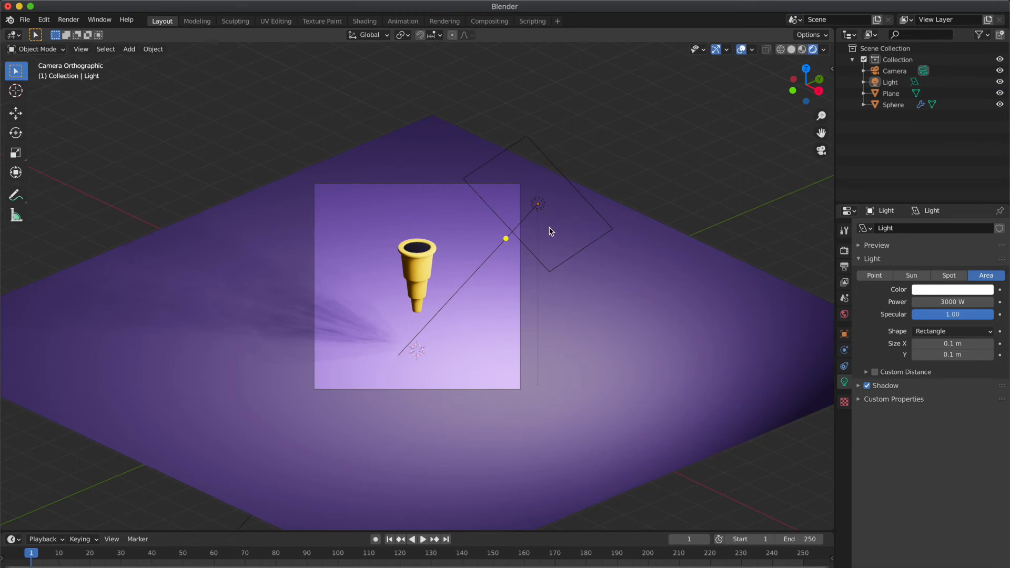
left_click(538, 206)
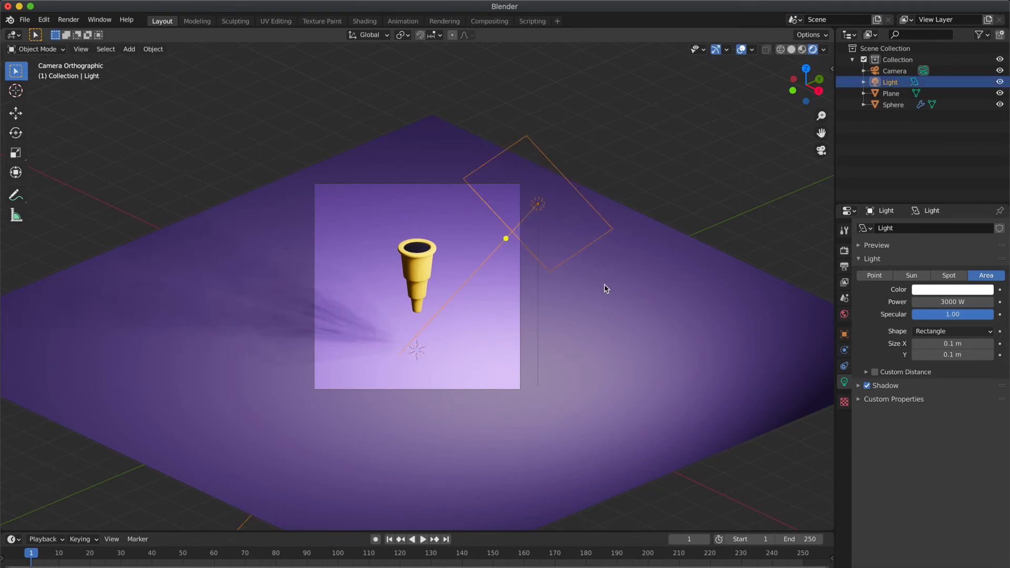
left_click(581, 268)
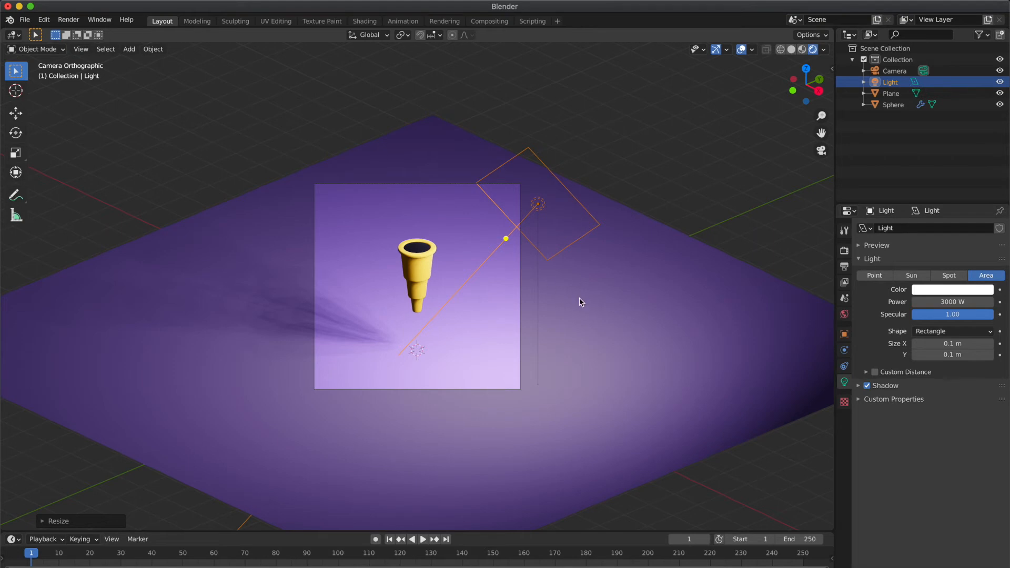
left_click(423, 268)
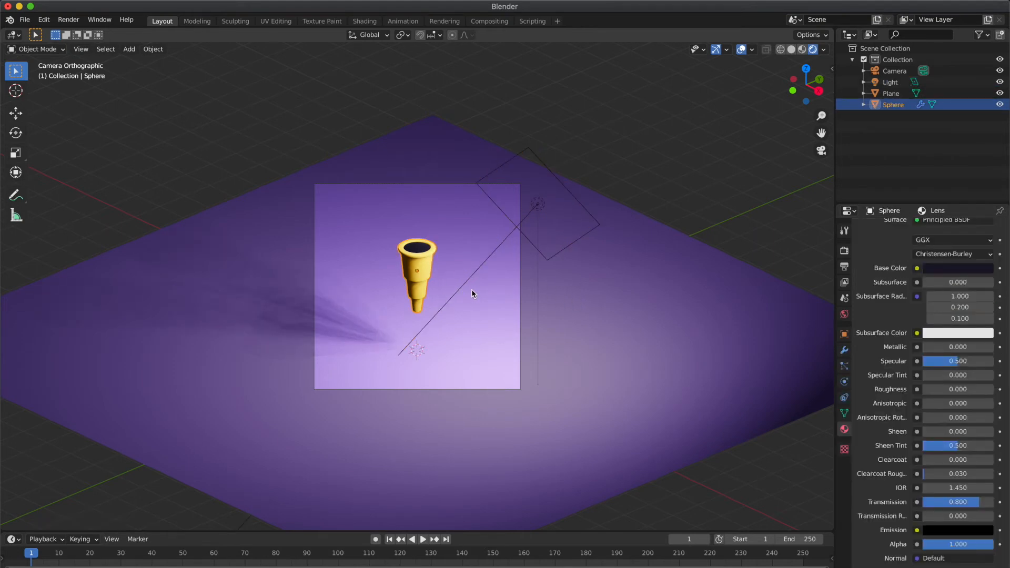
Working from above, move the area light across the telescope to the negative X and negative Y side of the ground plane
left_click(539, 205)
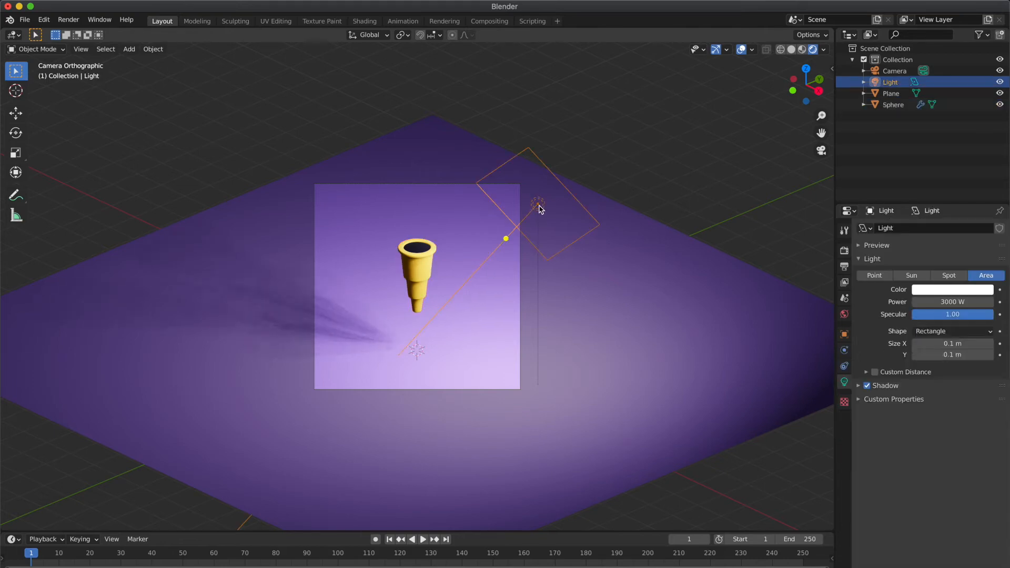
left_click(805, 69)
scroll(640, 160, "down", 8)
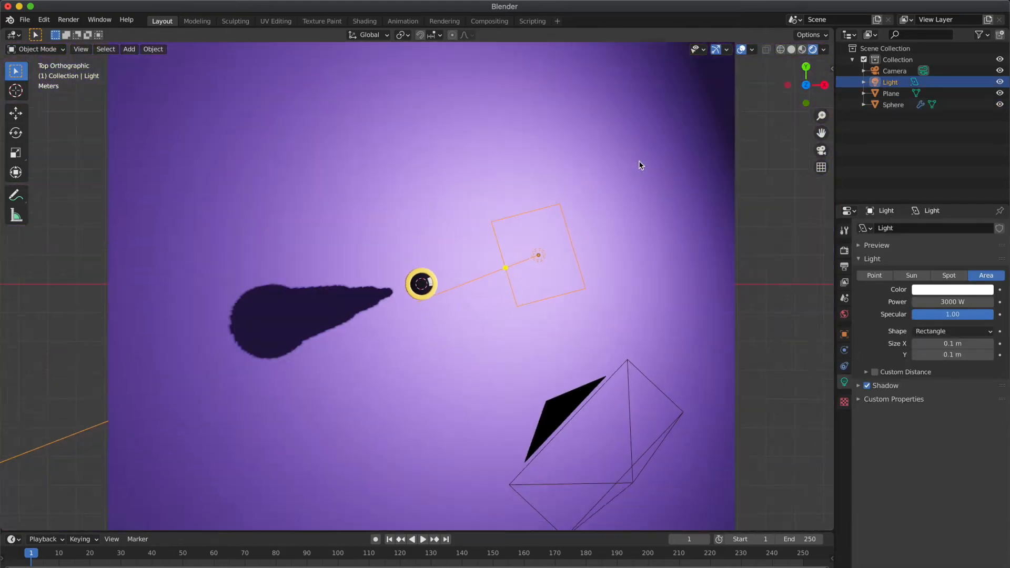
key("KP_5")
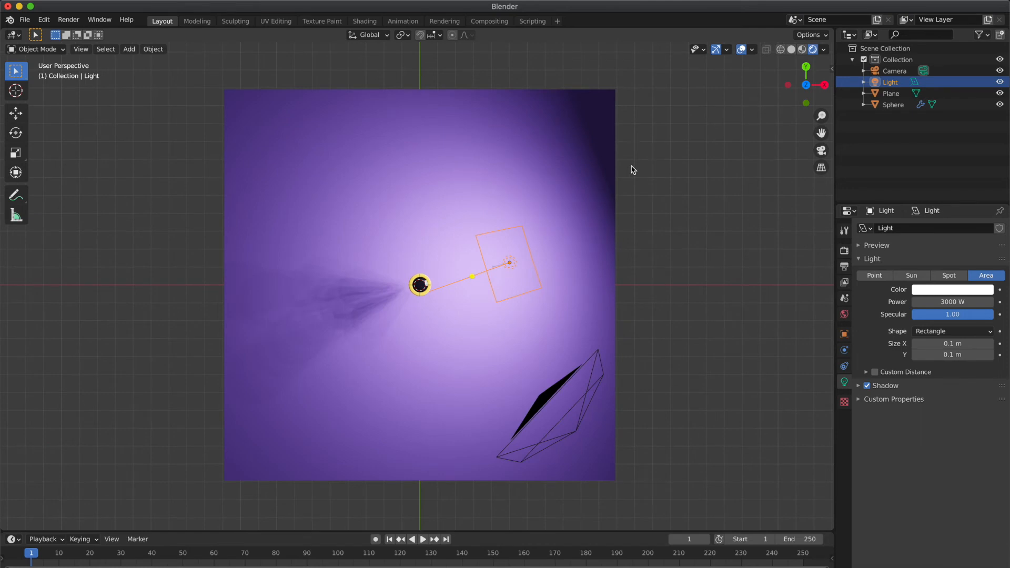
key("g")
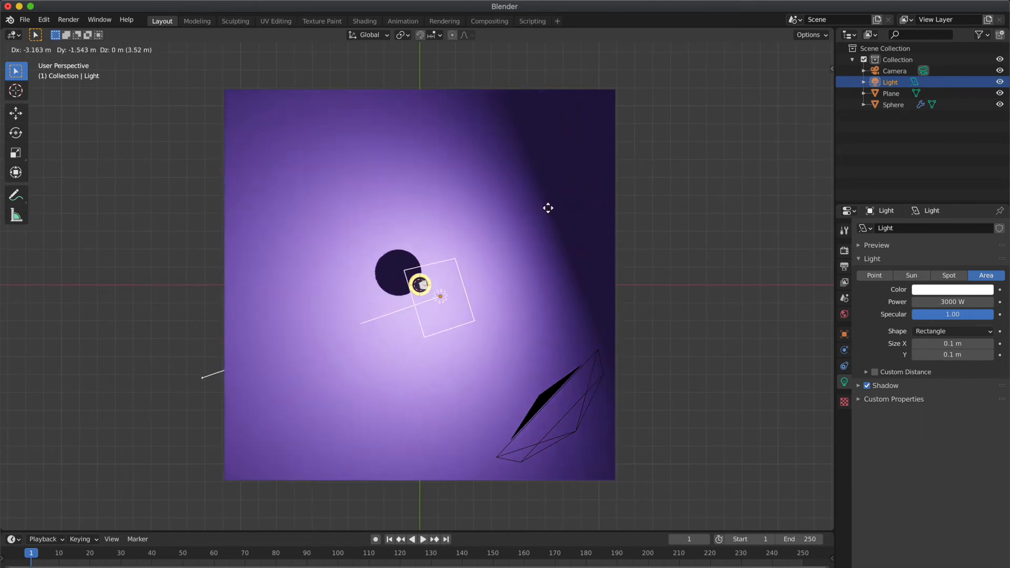
left_click(496, 252)
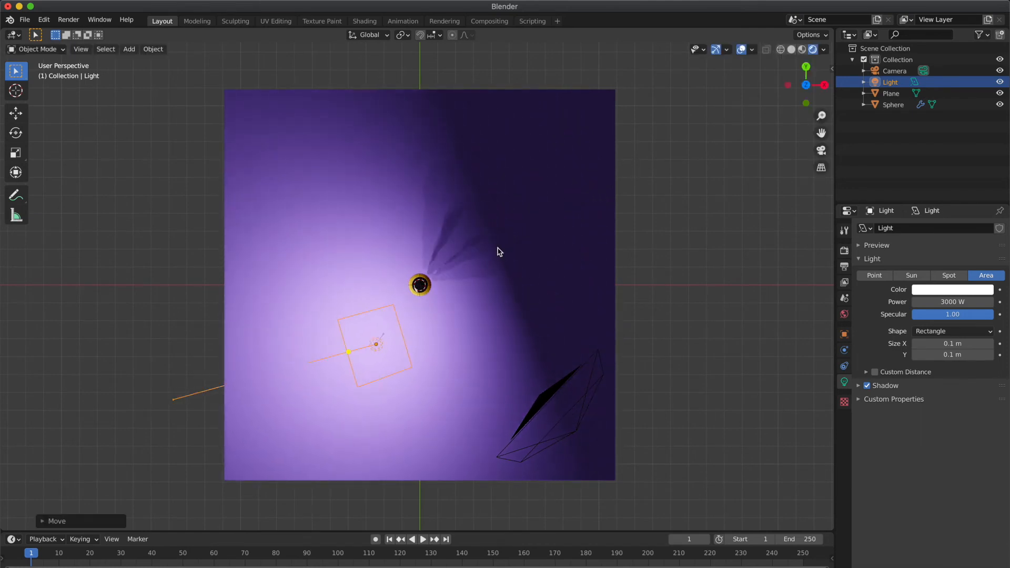
Rotate the area light about 214° around the global Z axis so it points at the telescope
key("r")
key("z")
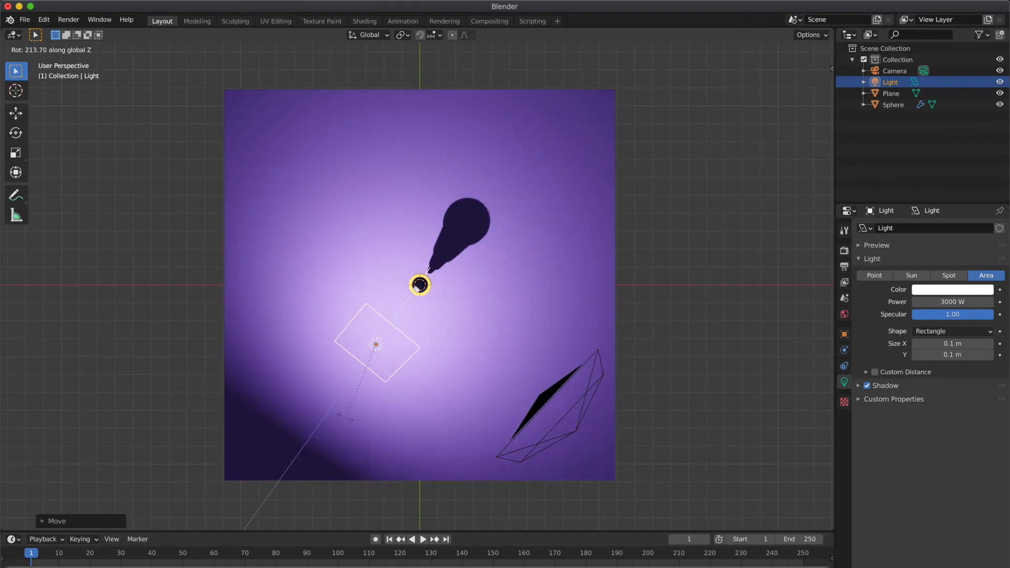
left_click(348, 409)
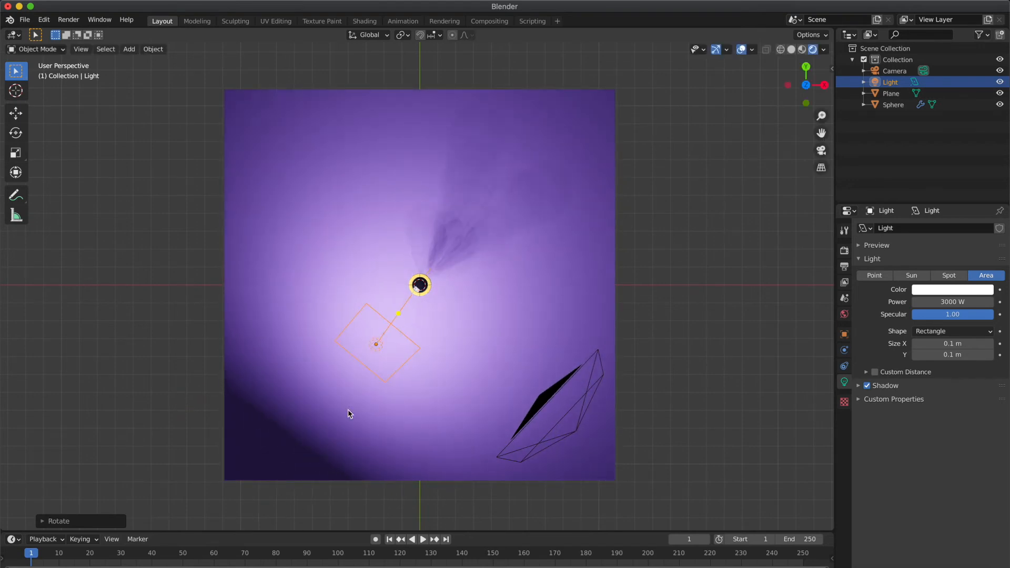
scroll(348, 409, "down", 10)
scroll(348, 410, "down", 5)
scroll(349, 410, "left", 3)
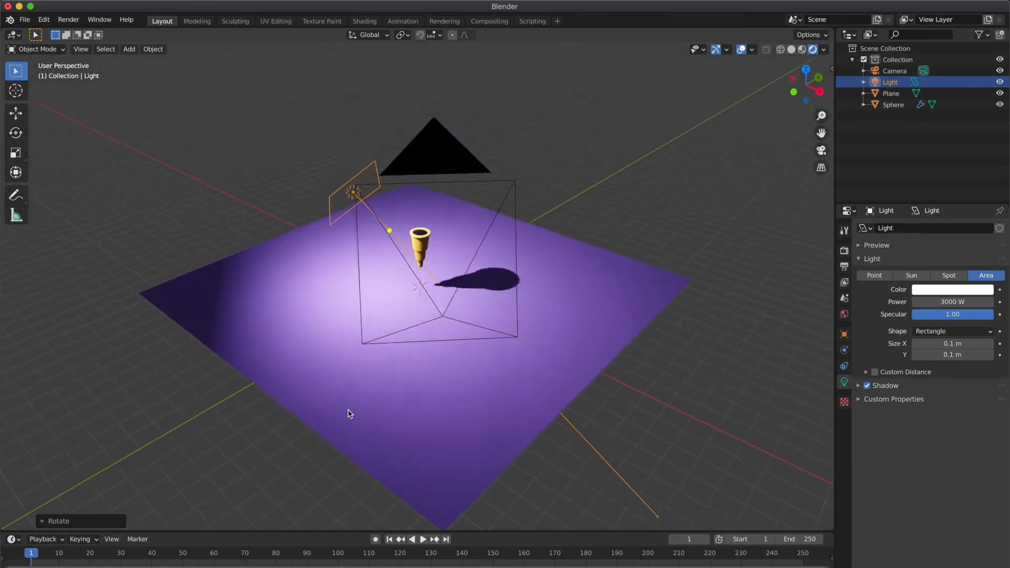
Return to the camera view and rotate the telescope 45° around the global X axis
left_click(821, 150)
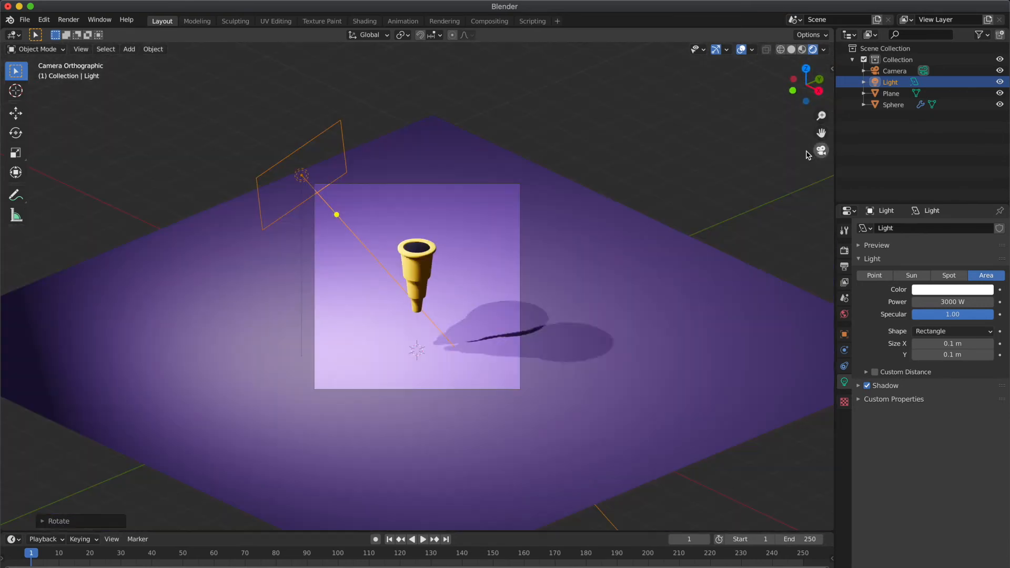
scroll(590, 183, "up", 1)
left_click(420, 255)
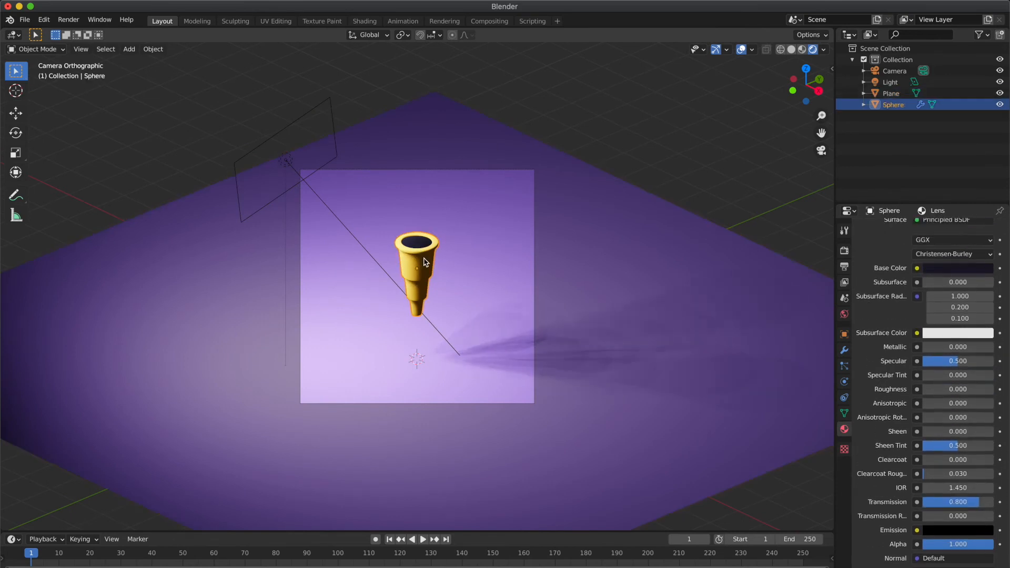
key("r")
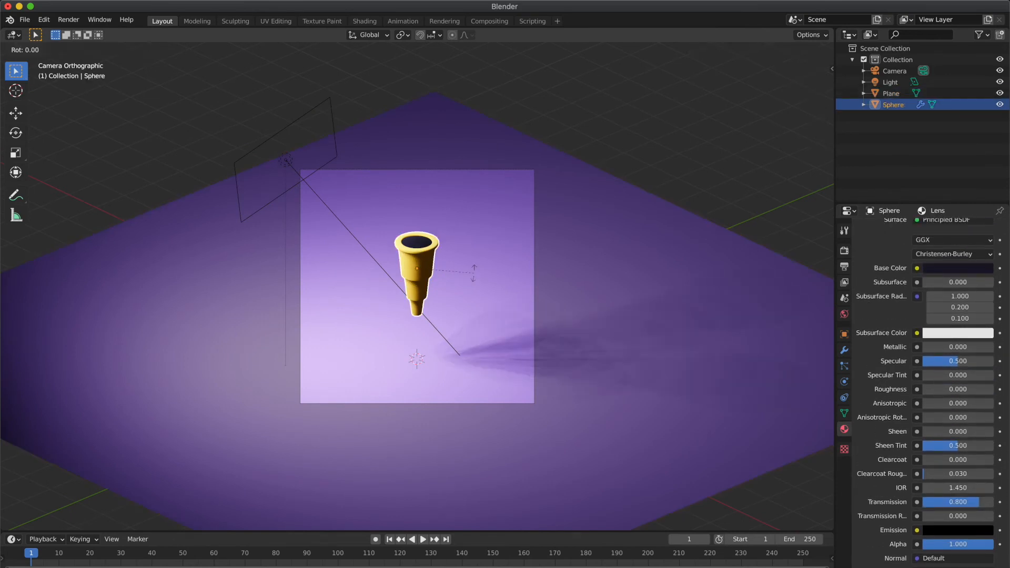
type("x45")
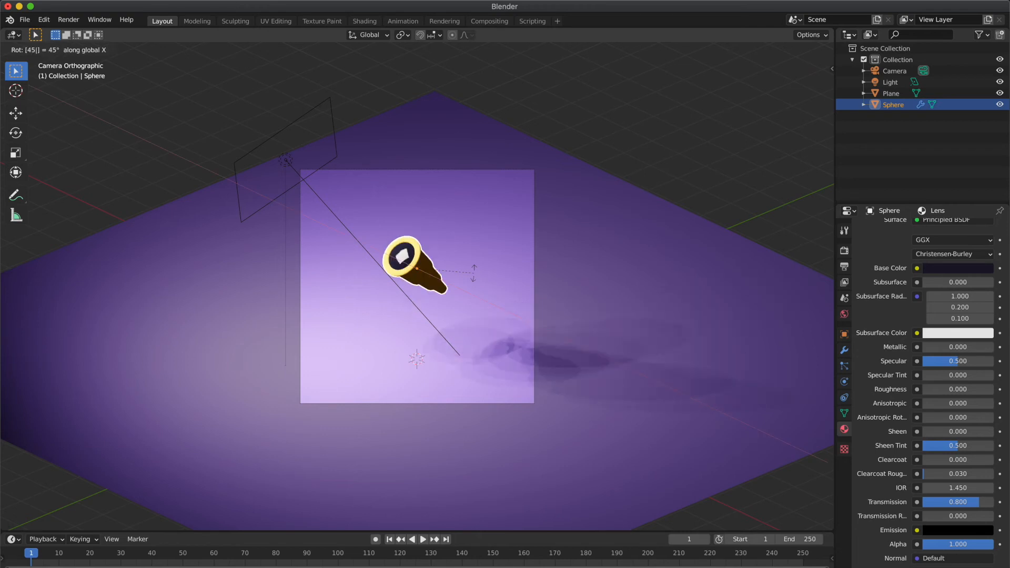
key("Return")
Turn the telescope about -30° around the global Z axis so its lens end faces toward the area light
key("r")
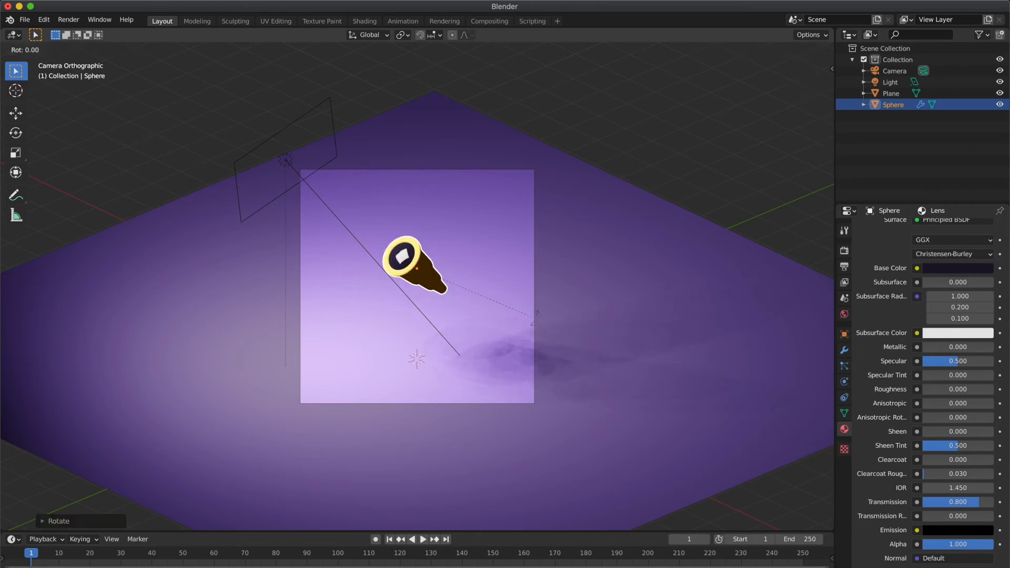
key("z")
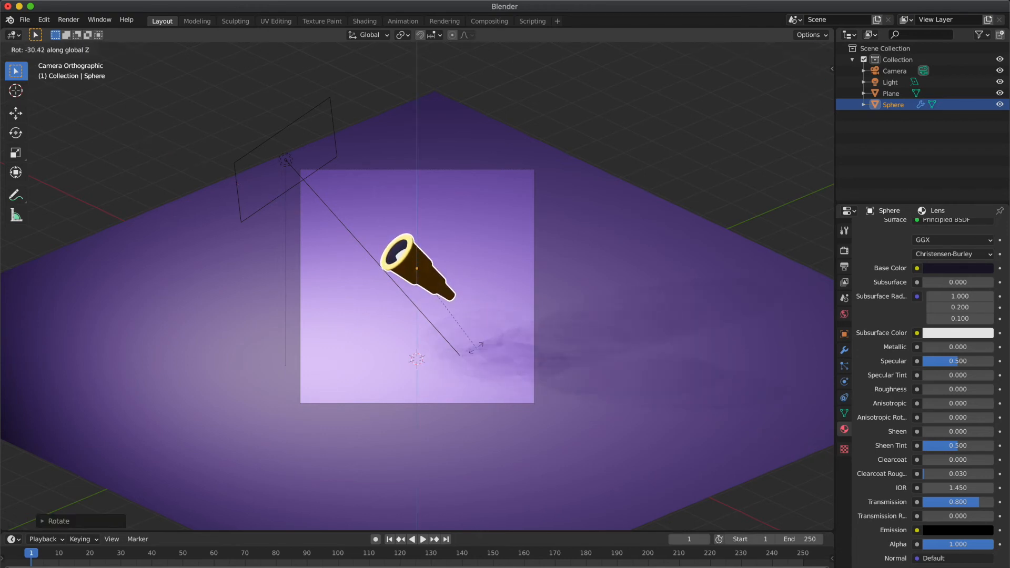
left_click(509, 314)
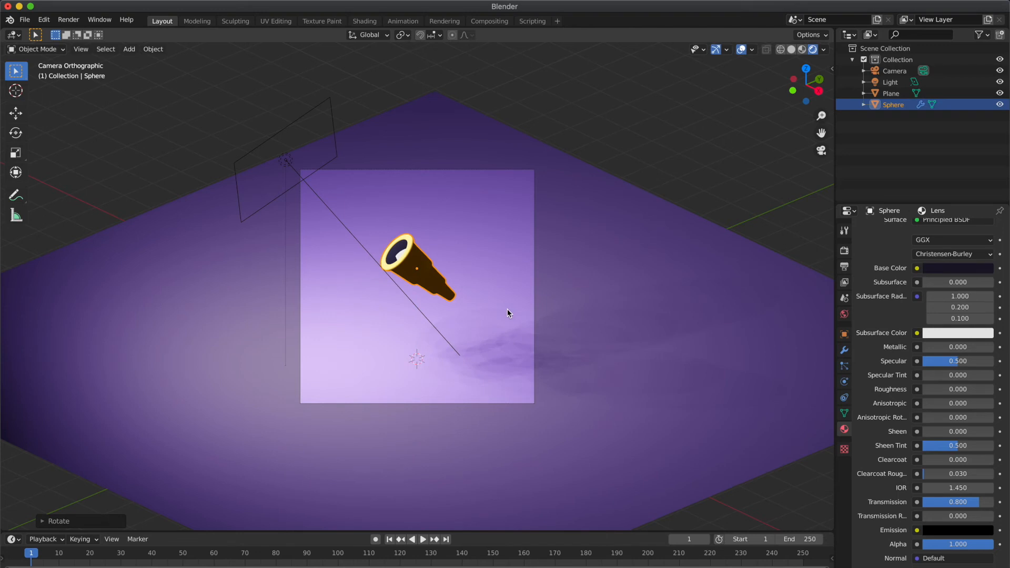
left_click(286, 163)
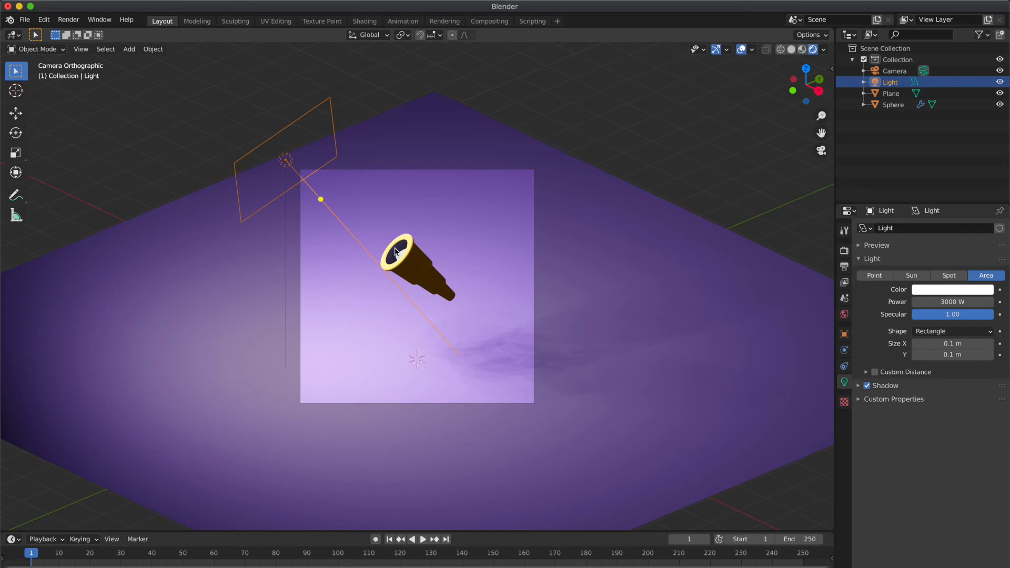
left_click(425, 271)
key("r")
key("z")
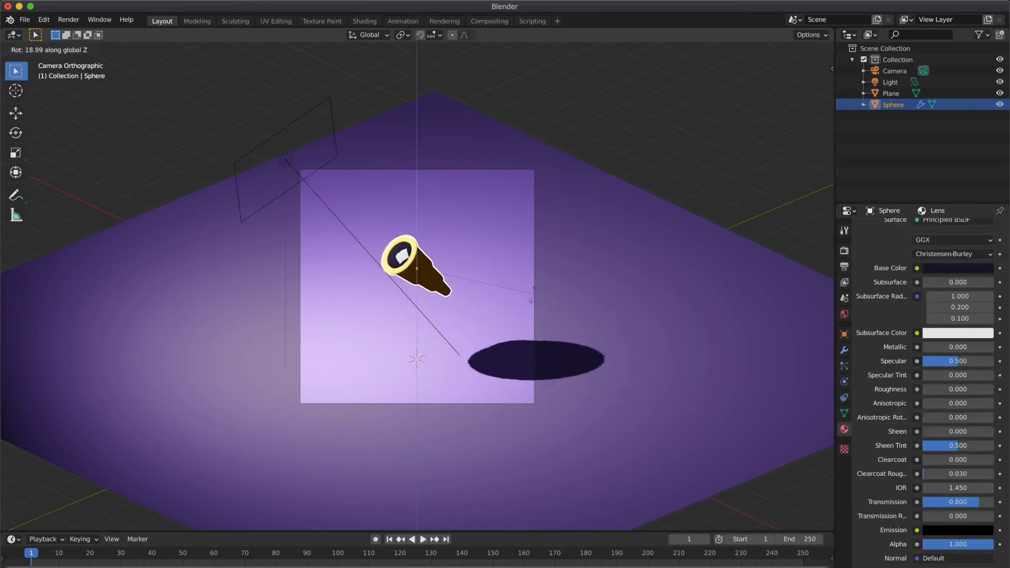
left_click(476, 304)
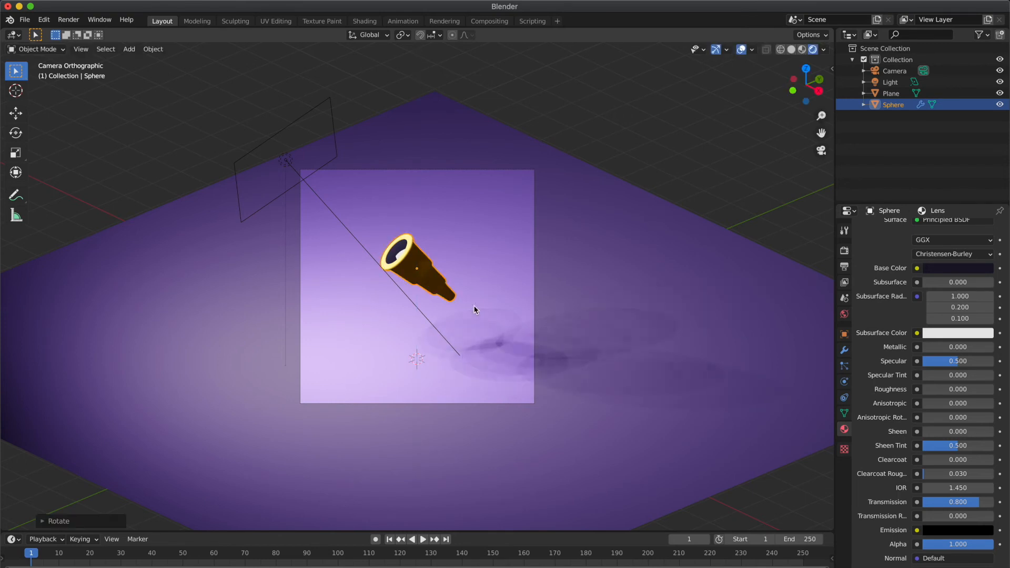
Add a point light as a second light source in the scene
left_click(605, 112)
left_click(286, 160)
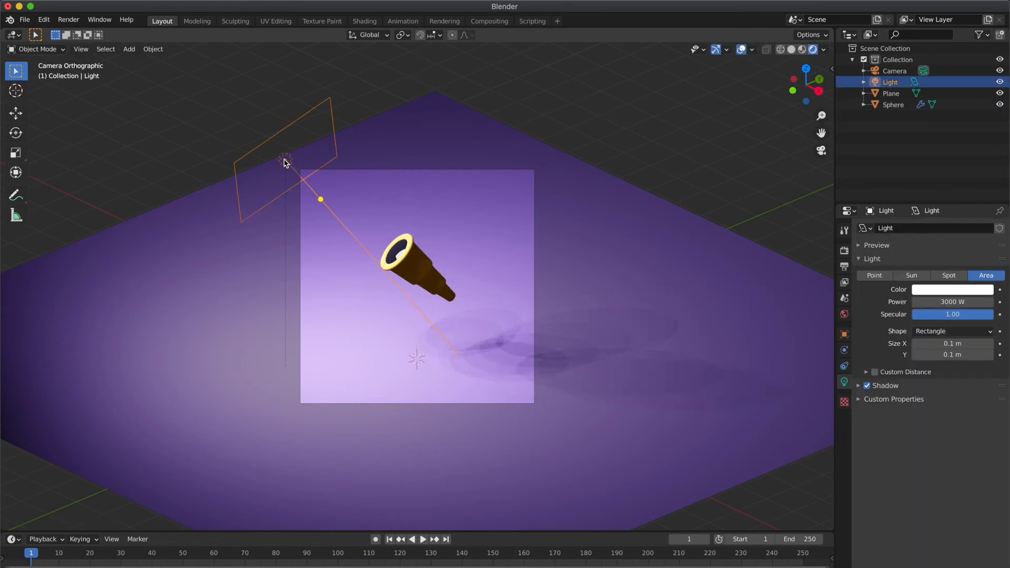
left_click(534, 97)
key("shift+a")
mouse_move(559, 213)
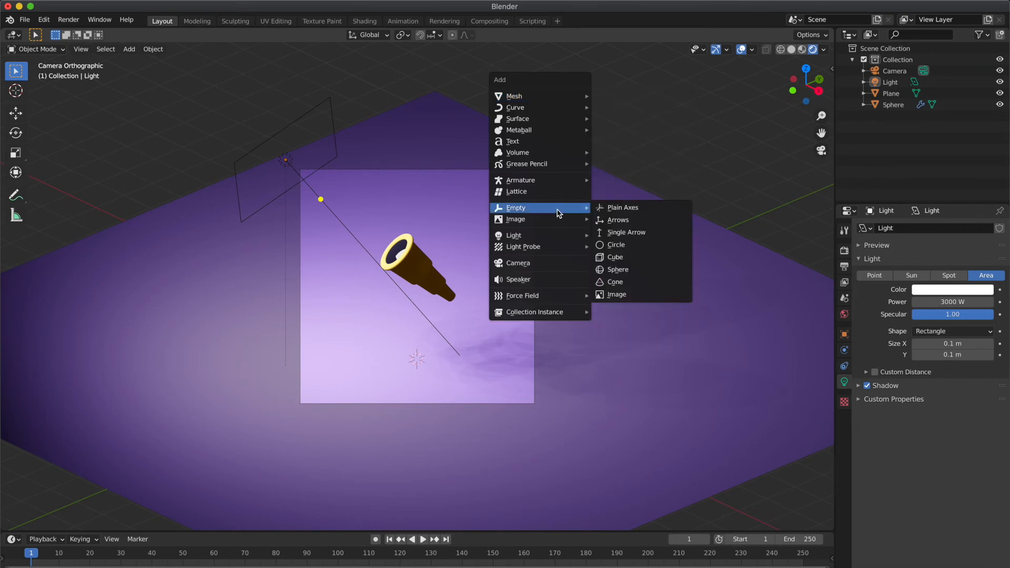
mouse_move(557, 236)
left_click(619, 234)
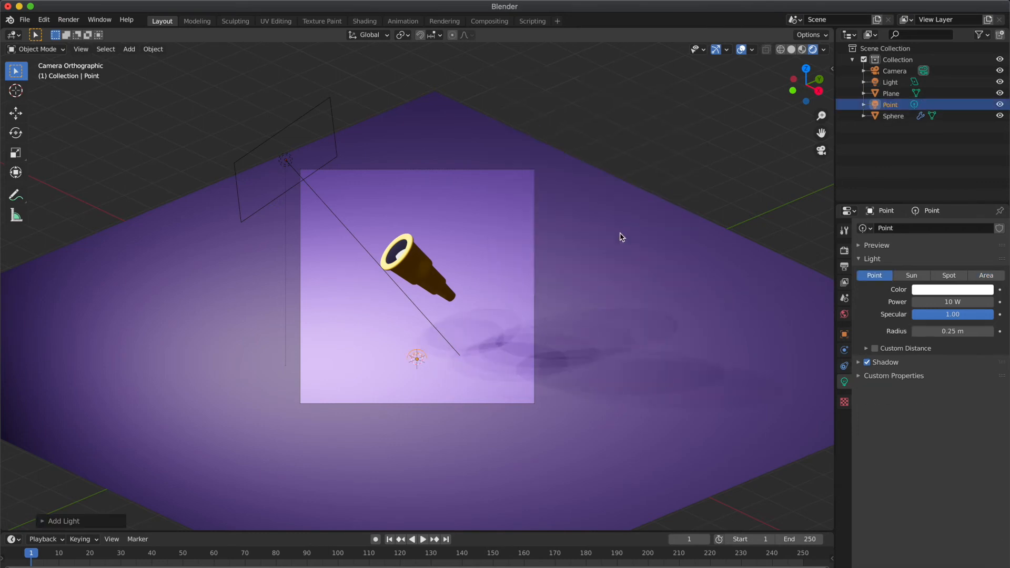
Raise the point light along global Z above the telescope, then shift it about 2 m in X and 2.4 m in Y
key("g")
key("z")
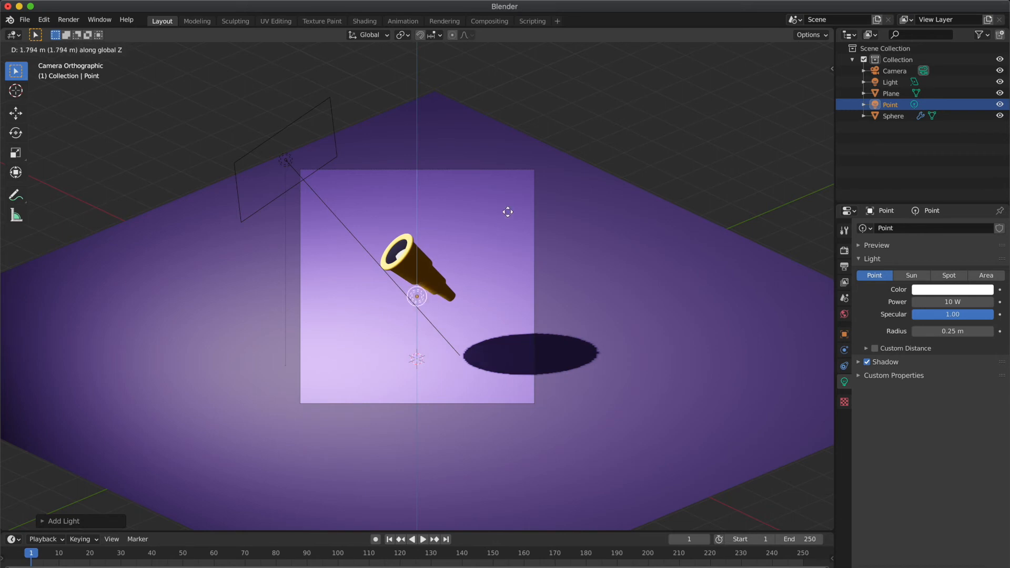
left_click(512, 519)
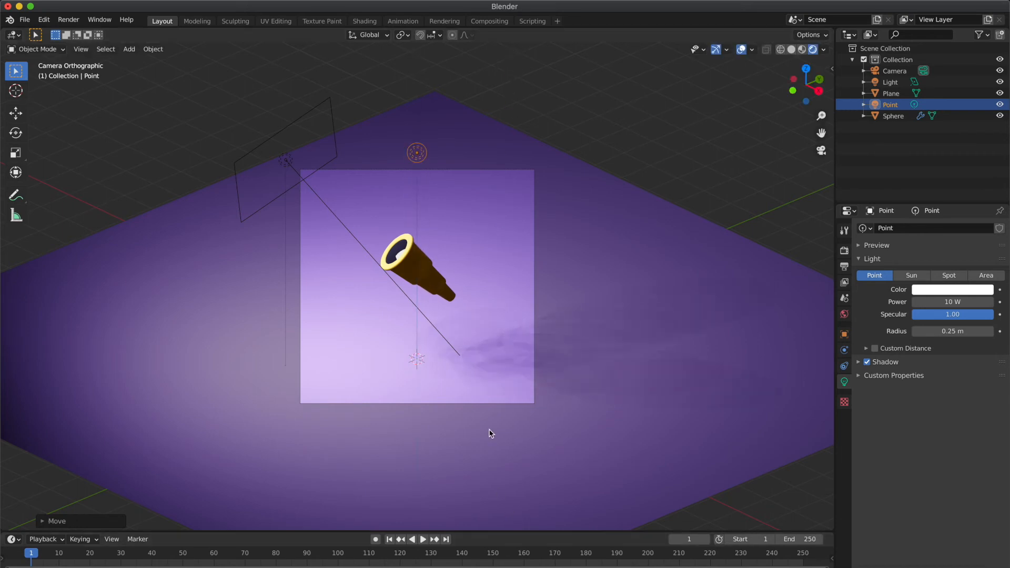
key("g")
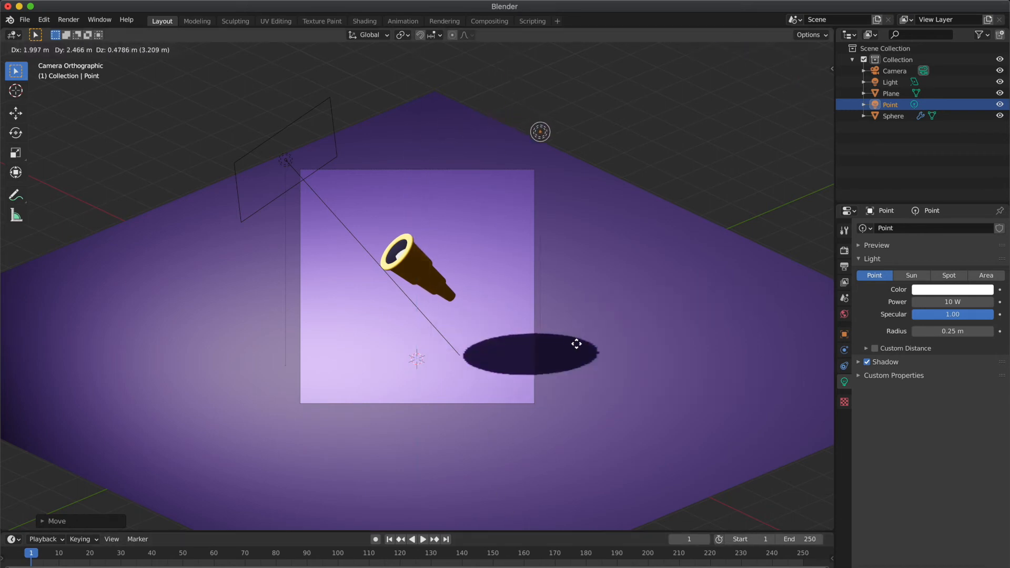
left_click(572, 345)
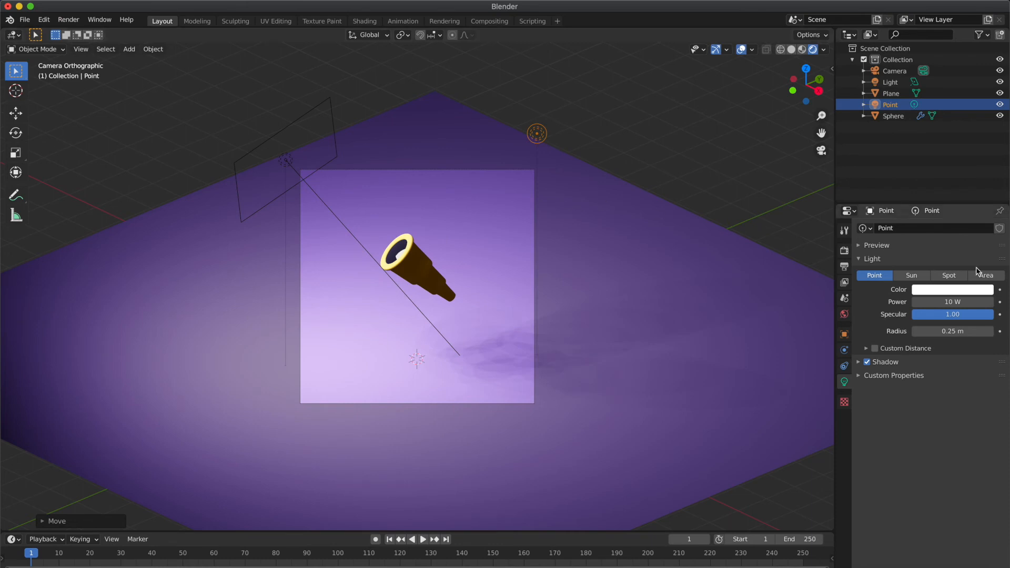
Set the point light's power to 3000 W and its radius to 1.81 m
left_click(969, 304)
type("3000")
key("Return")
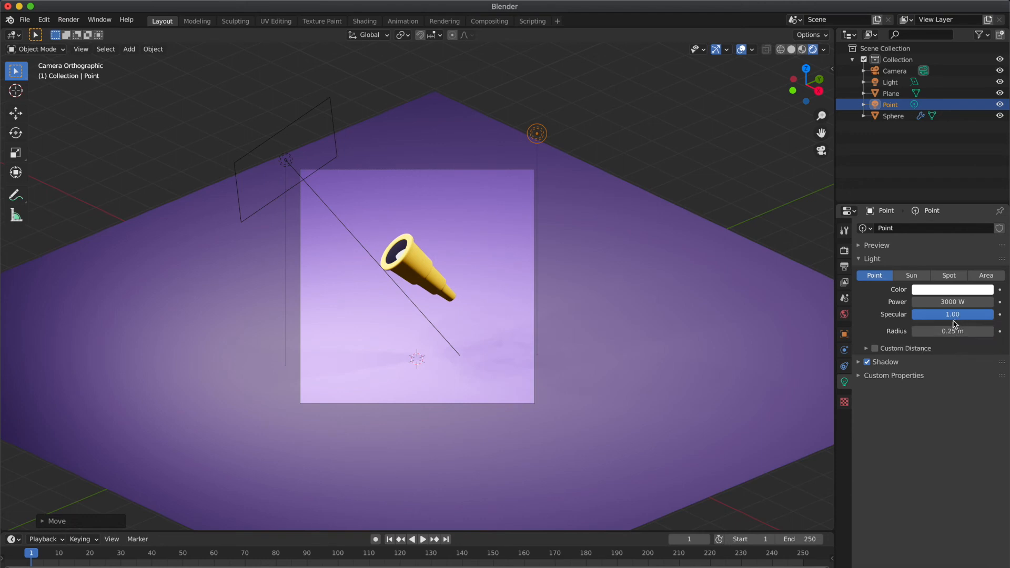
left_click_drag(953, 330, 988, 331)
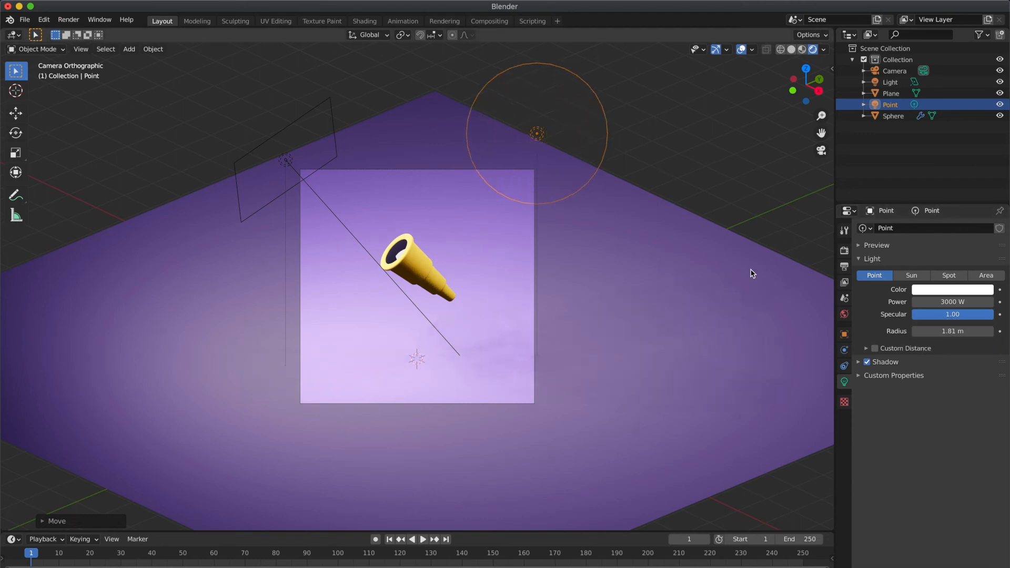
left_click(701, 163)
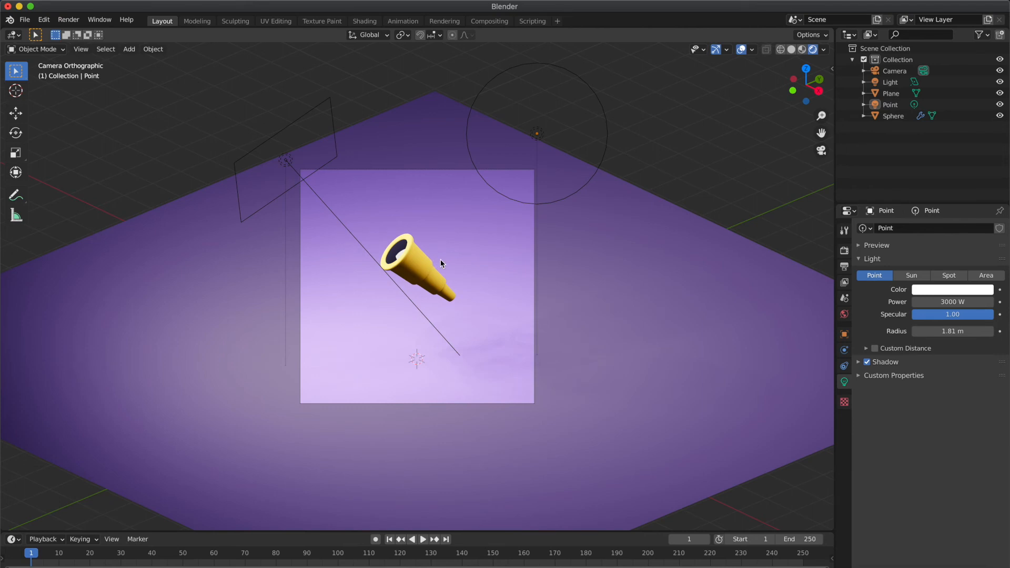
Make the ground plane's purple base color more vivid by raising its saturation to 0.956
left_click(595, 309)
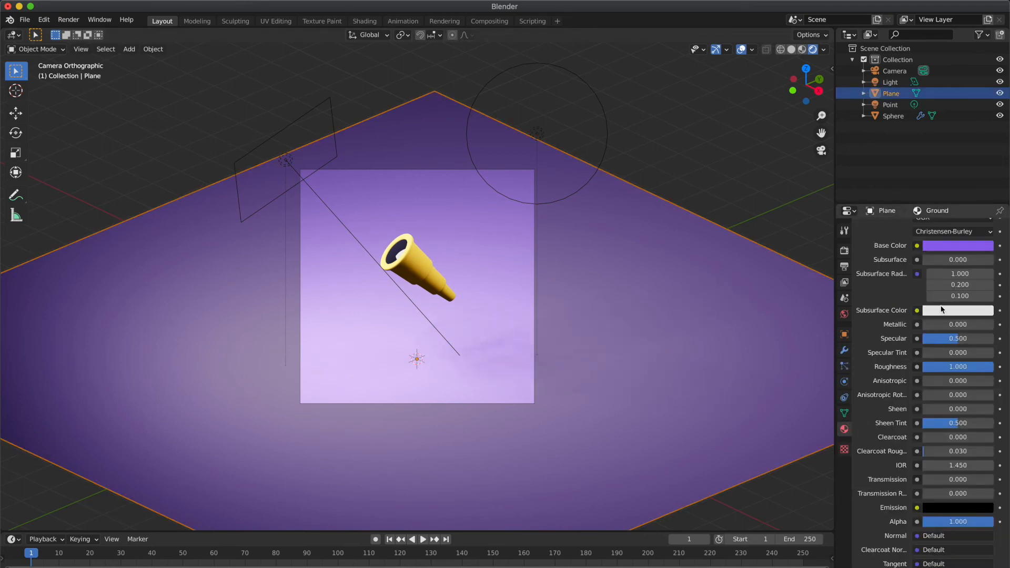
scroll(941, 309, "up", 3)
left_click(948, 305)
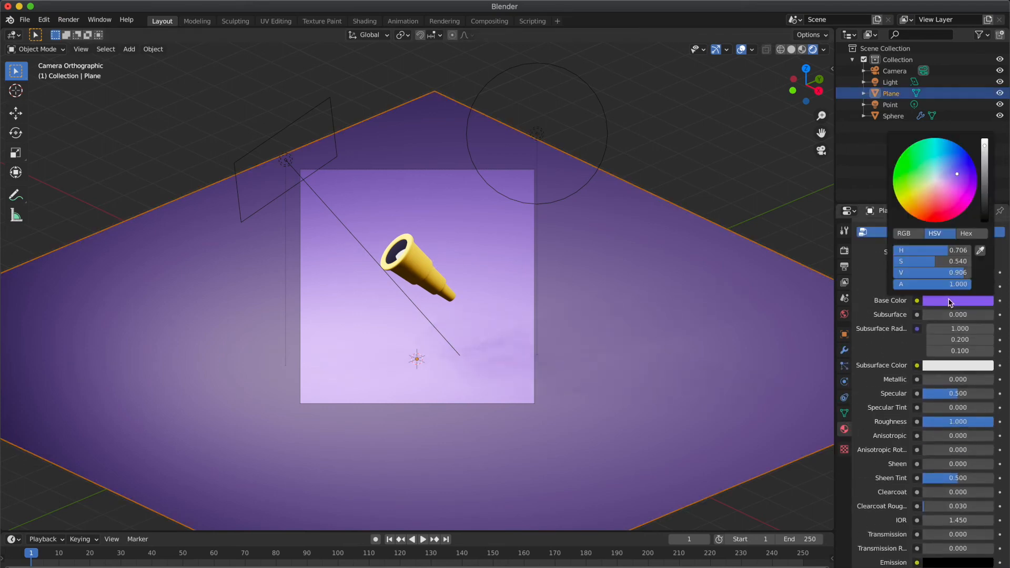
left_click_drag(964, 172, 973, 168)
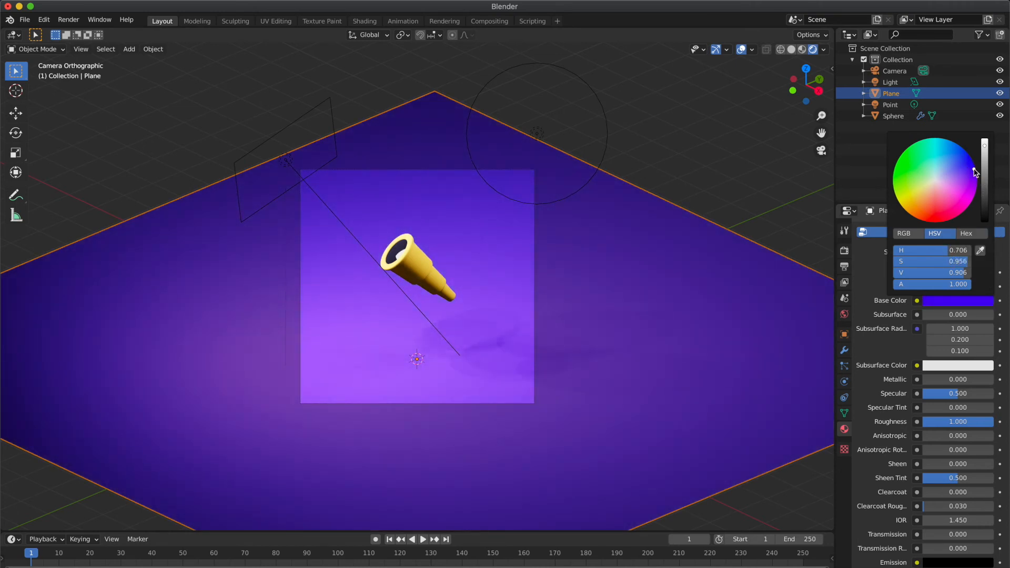
left_click(733, 150)
Scale the telescope down slightly and move it about 0.3 m lower within the camera frame
left_click(404, 265)
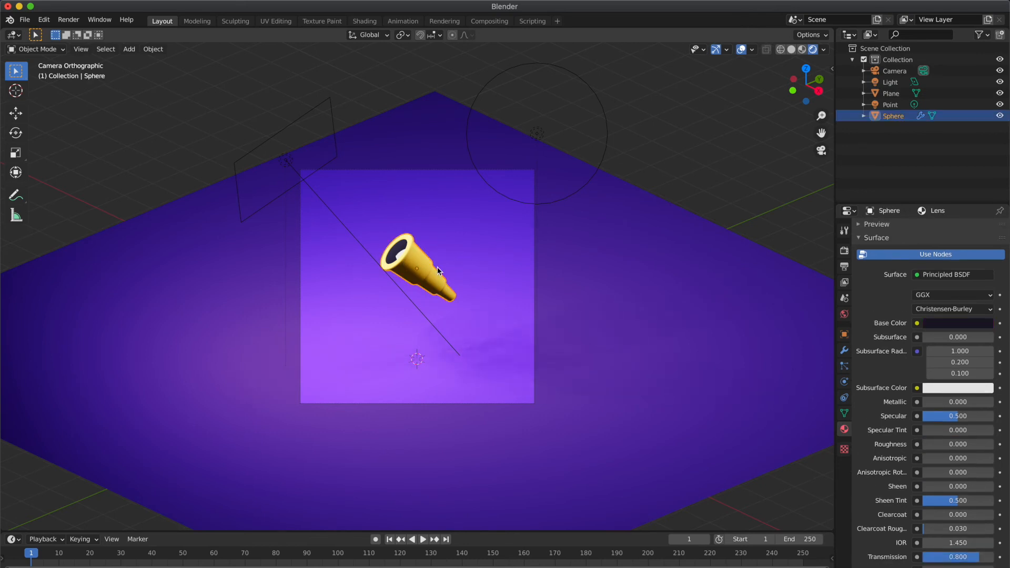
key("s")
left_click(529, 310)
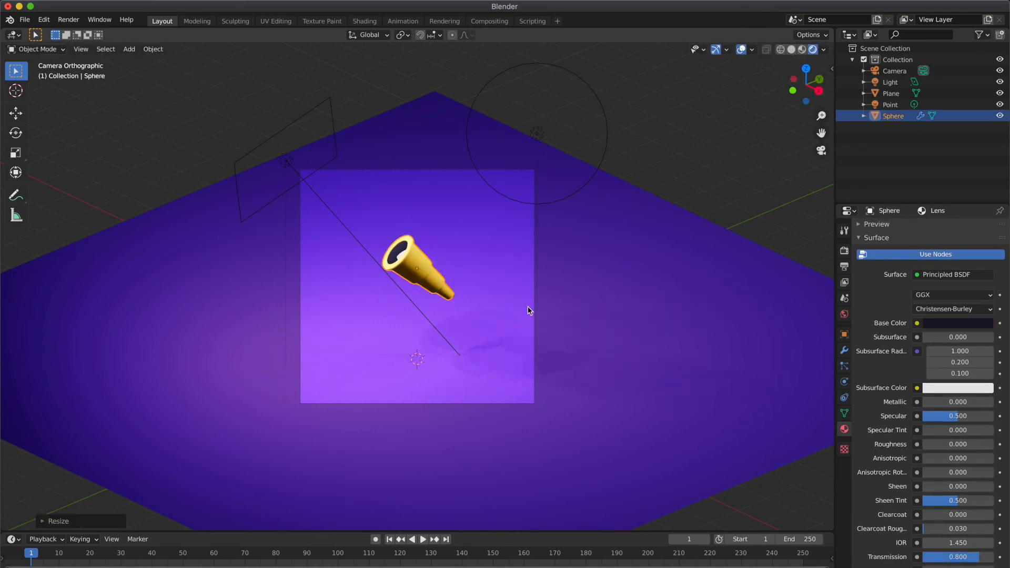
key("g")
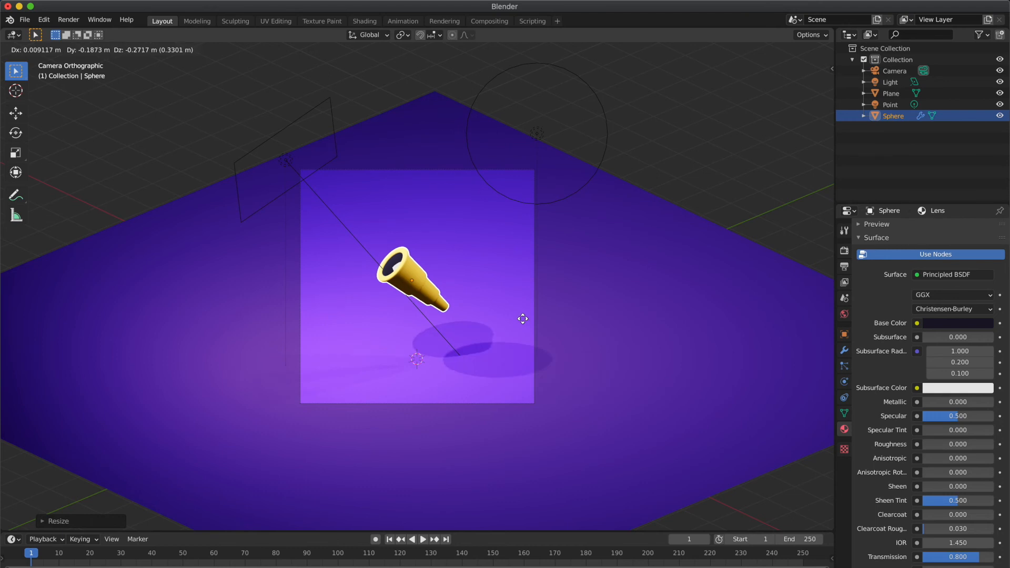
left_click(525, 321)
Rotate the telescope about 12° around the global Z axis
key("r")
key("z")
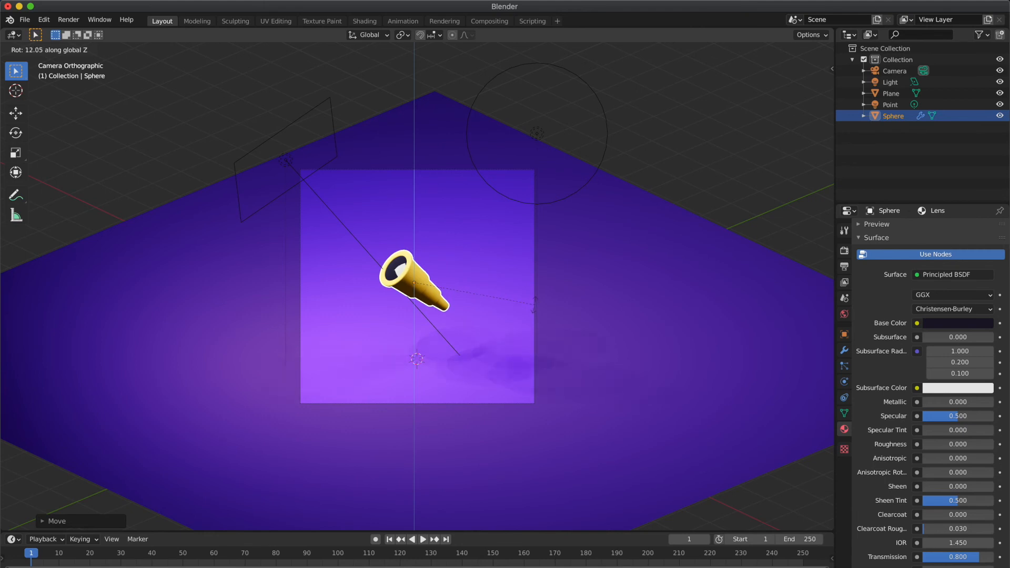
left_click(534, 305)
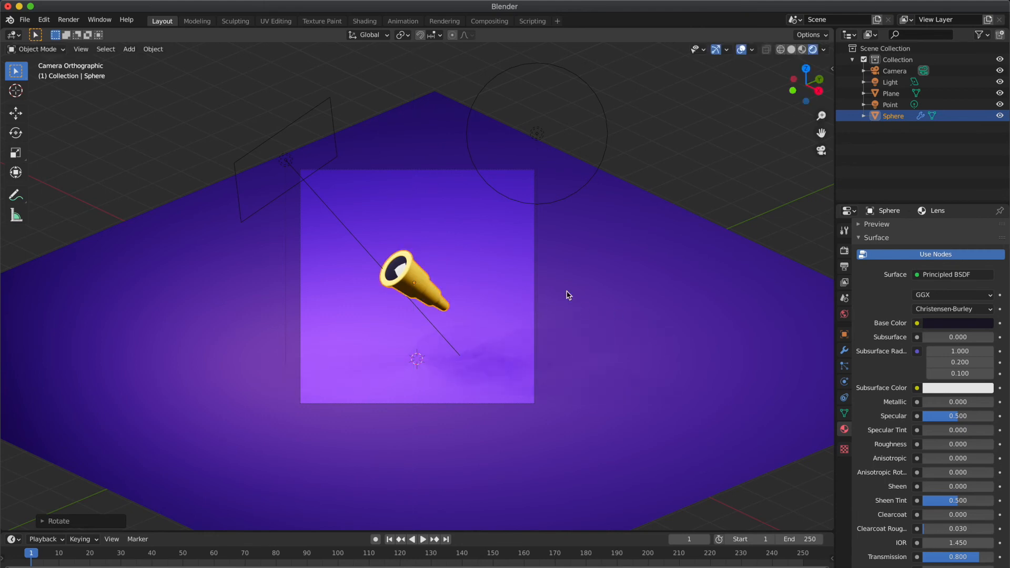
Set the point light's radius to 2 m
left_click(287, 160)
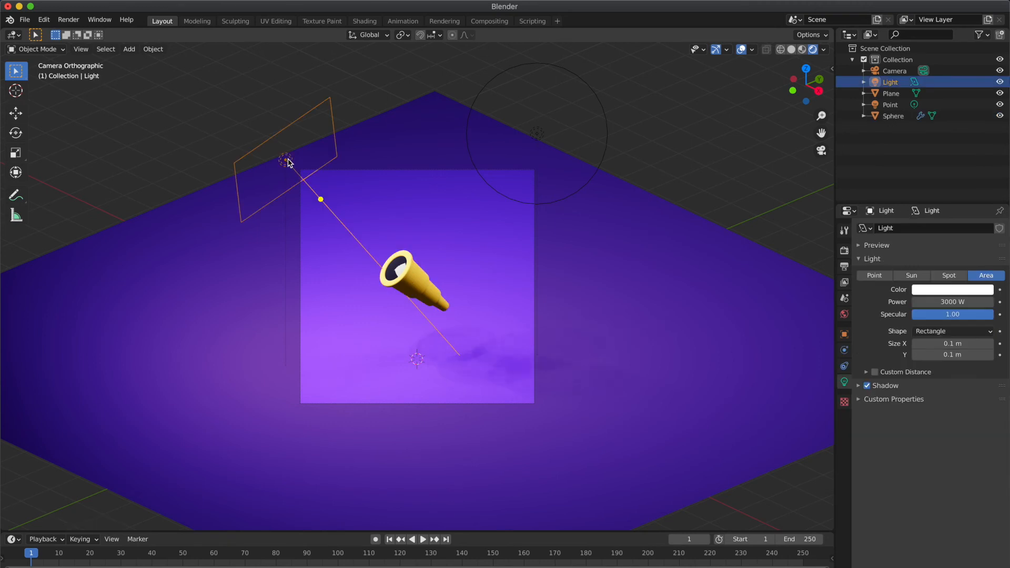
left_click(535, 133)
left_click(958, 332)
type("2")
key("Return")
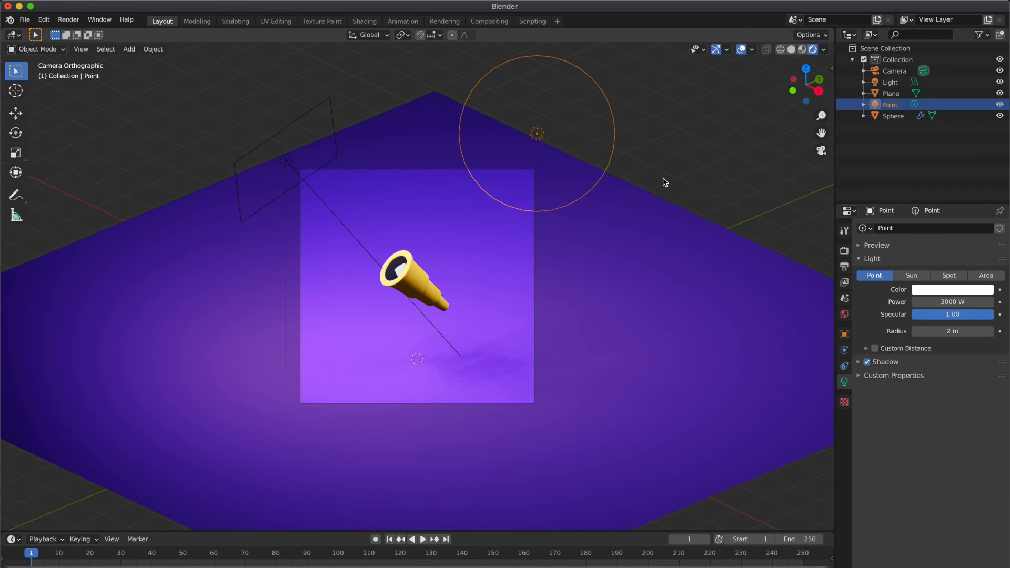
left_click(657, 157)
Fine-tune the telescope's orientation with a very small rotation around the global Z axis
left_click(403, 280)
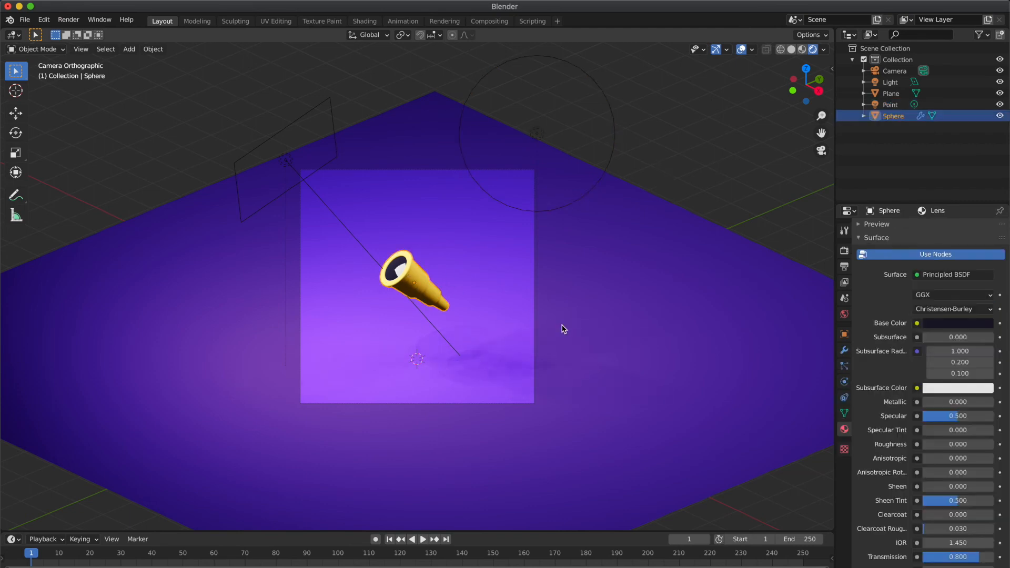
key("z")
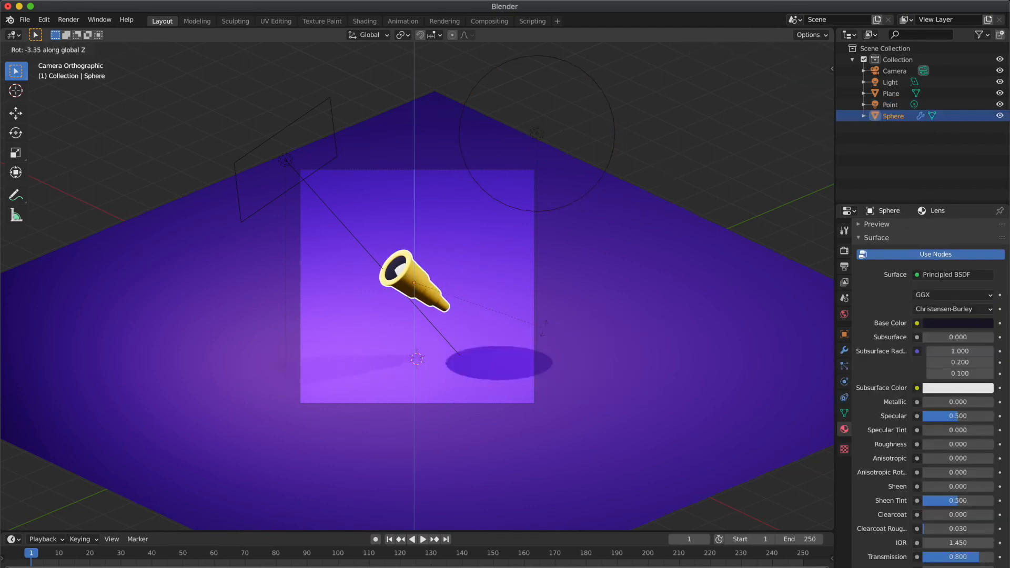
left_click(541, 331)
left_click(703, 157)
Lower the point light along the global Z axis until it sits near the upper edge of the camera frame
left_click(543, 133)
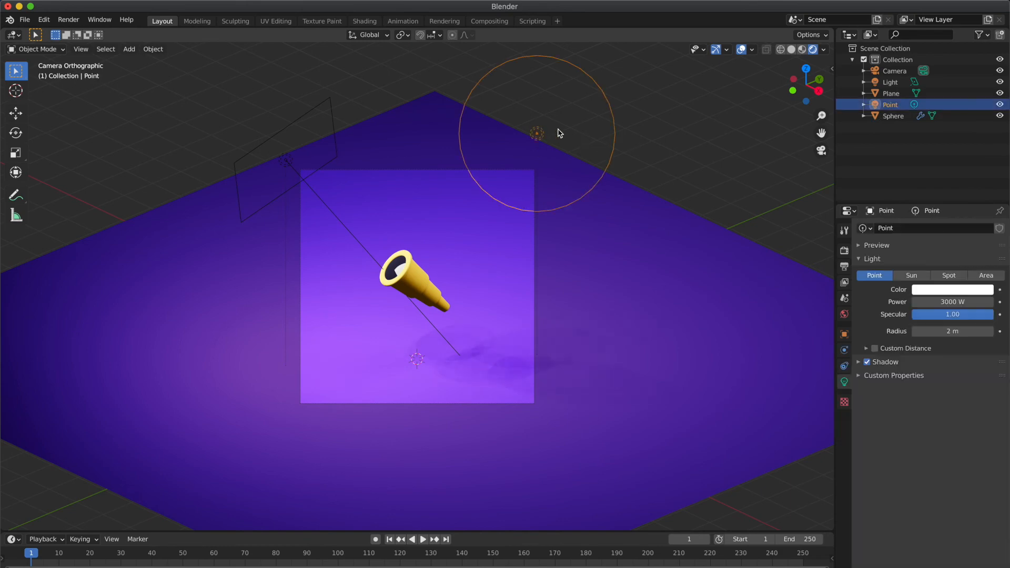
key("g")
key("z")
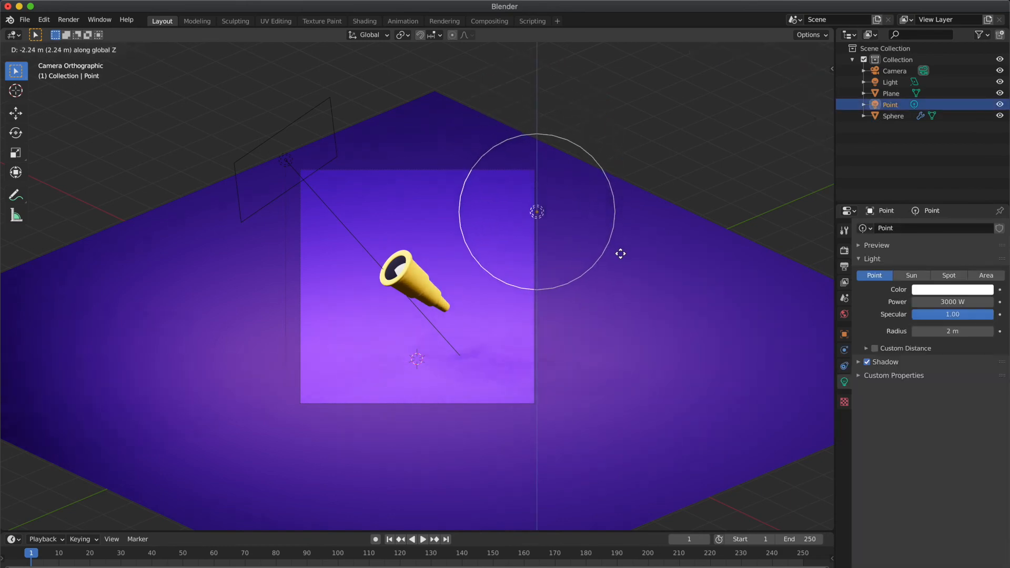
left_click(612, 212)
left_click(627, 116)
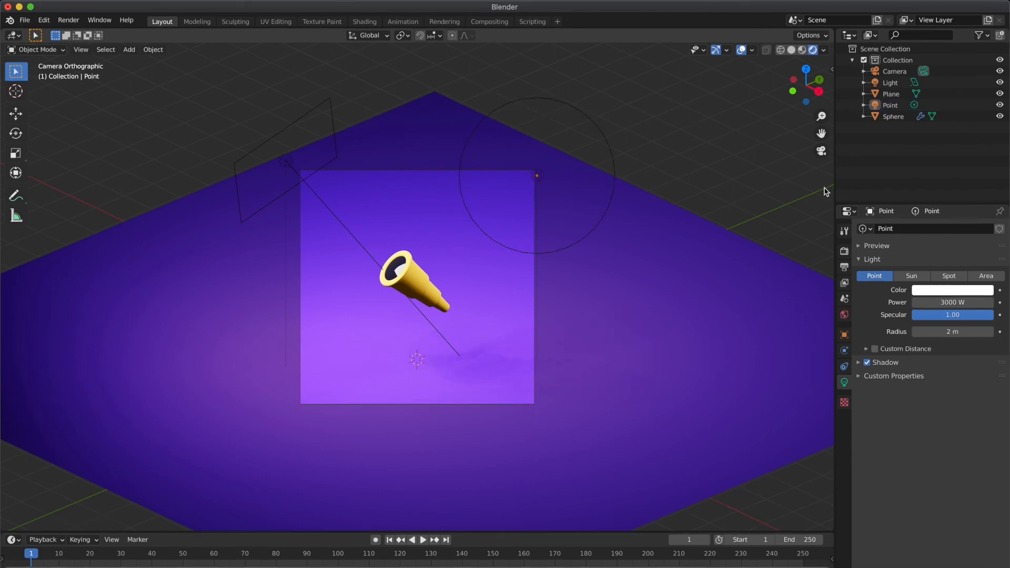
Switch the scene's render engine to Cycles
left_click(844, 250)
left_click(946, 228)
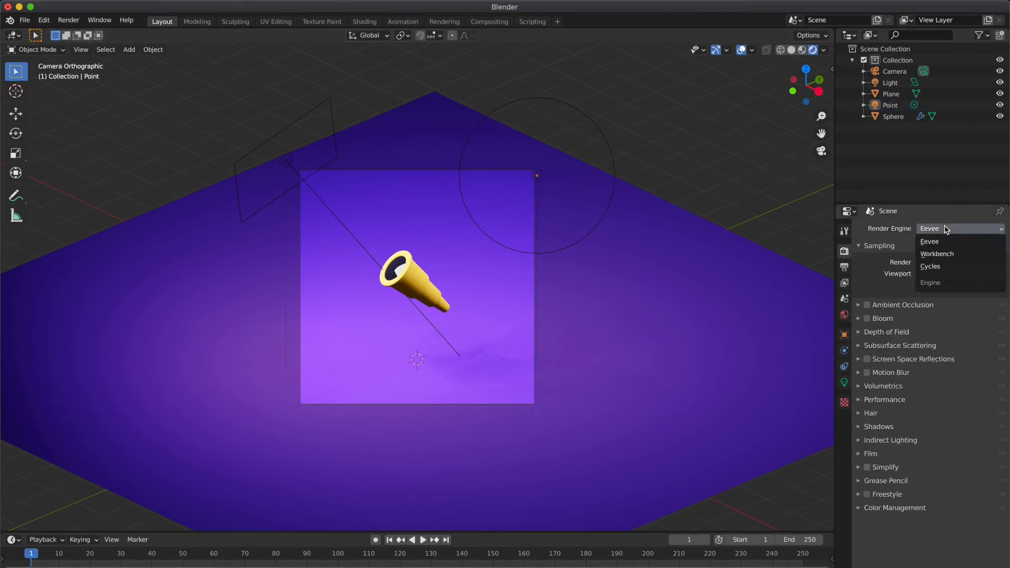
left_click(941, 266)
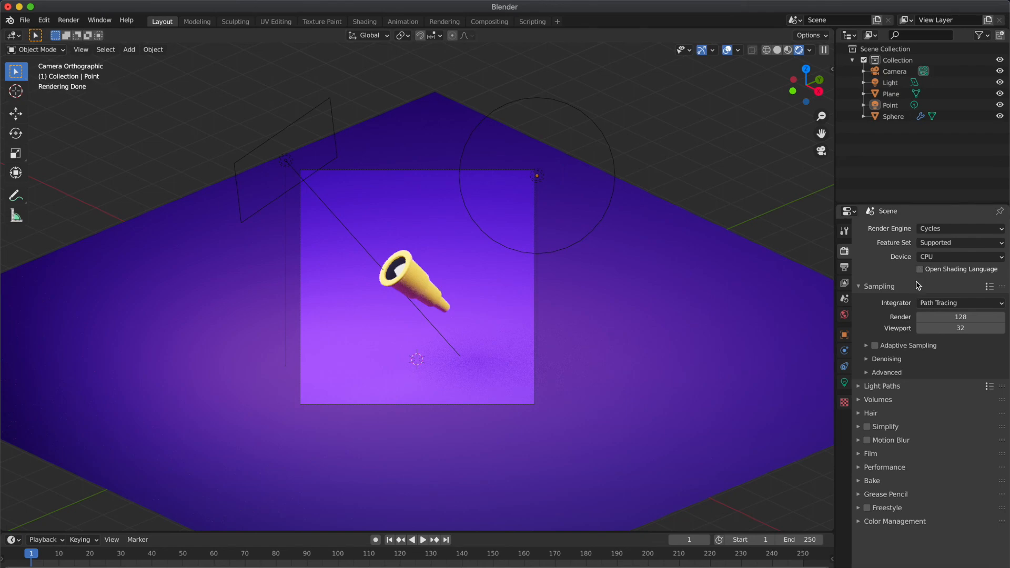
Enable adaptive sampling and turn on denoising for both the final render (NLM) and the viewport (Automatic)
left_click(889, 345)
left_click(874, 345)
left_click(886, 390)
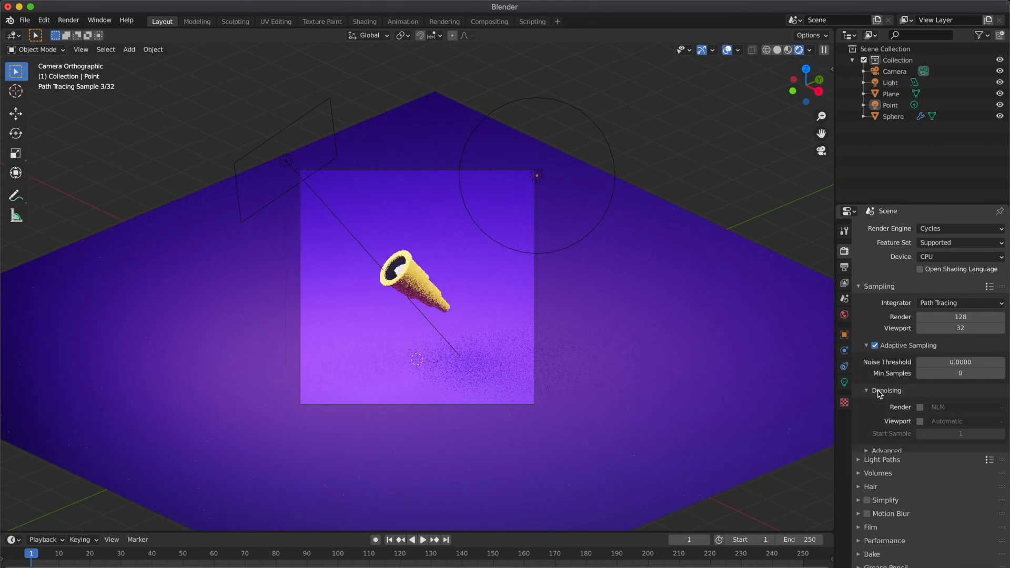
left_click(919, 407)
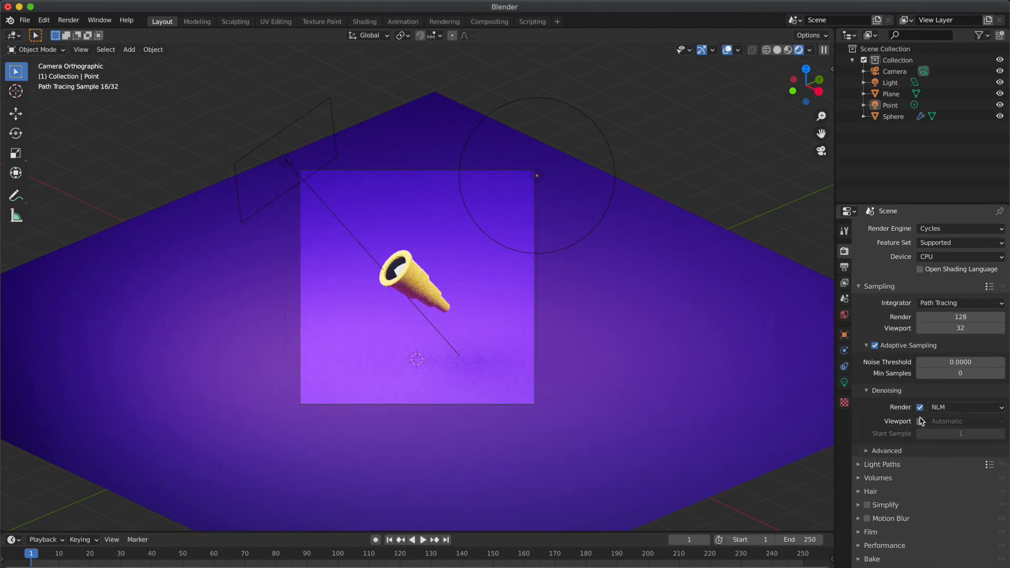
left_click(919, 421)
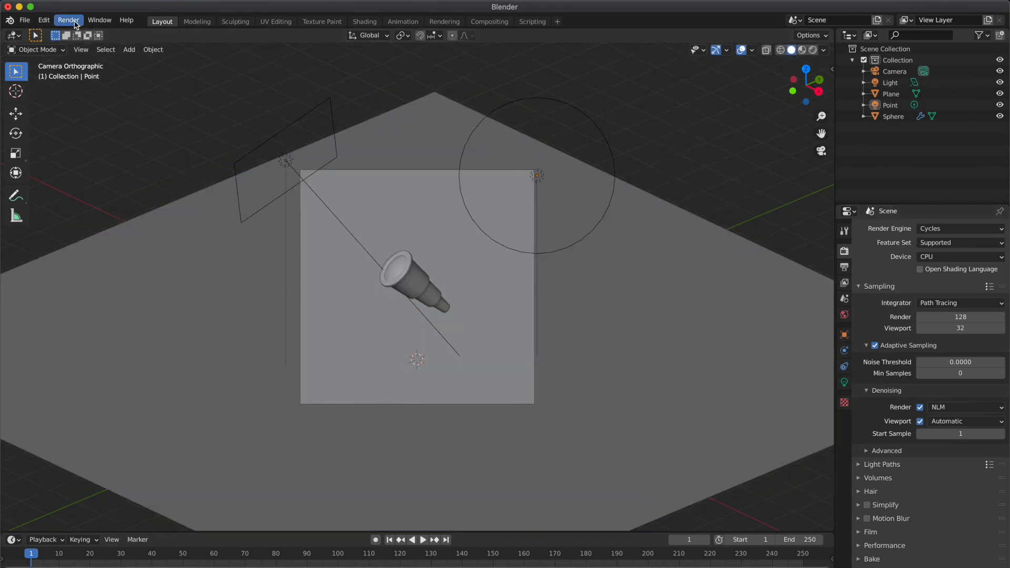
Render the camera view as a still image
left_click(68, 20)
left_click(85, 33)
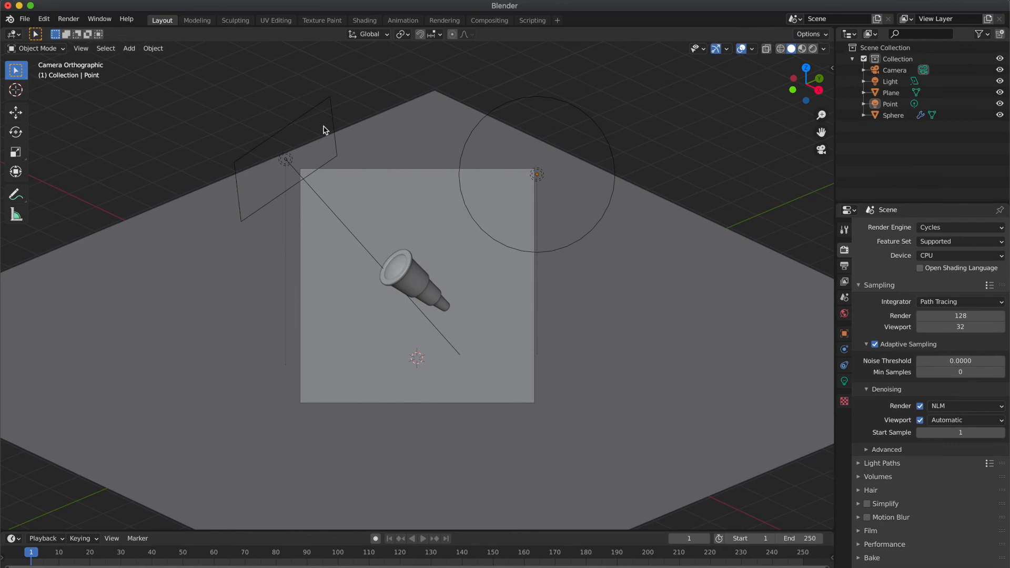